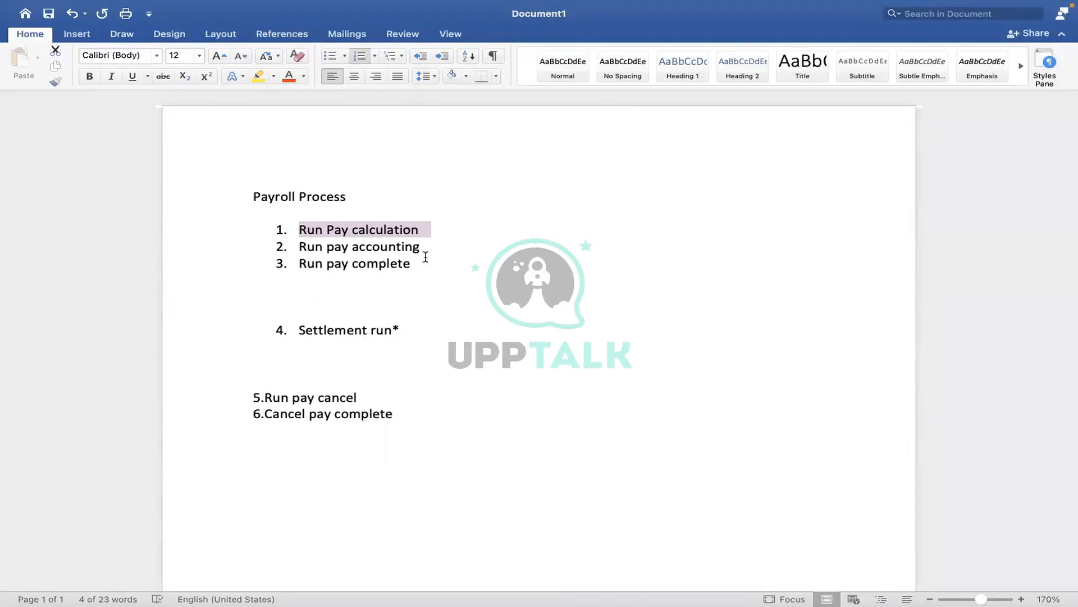
left_click(437, 293)
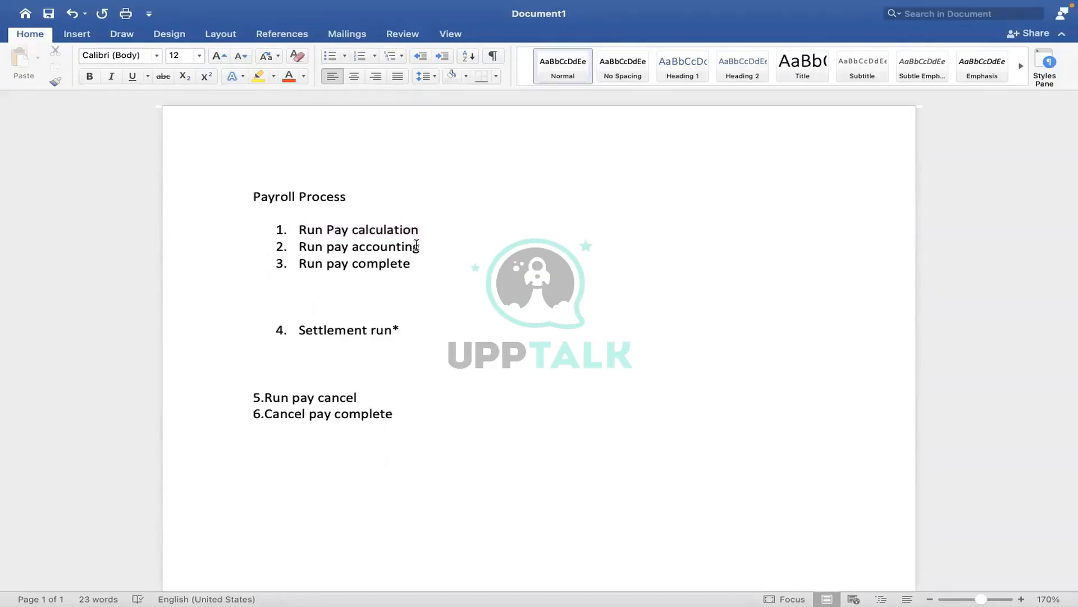
left_click_drag(421, 246, 299, 249)
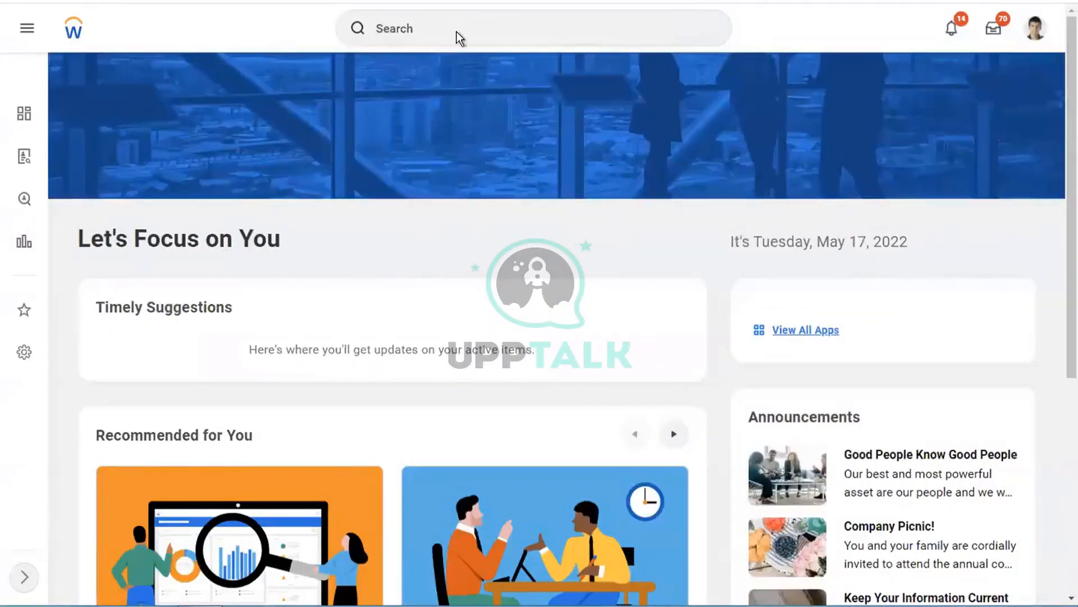
Switch to Workday, search for "run pay calcu" and open the Run Pay Calculation task
left_click(457, 31)
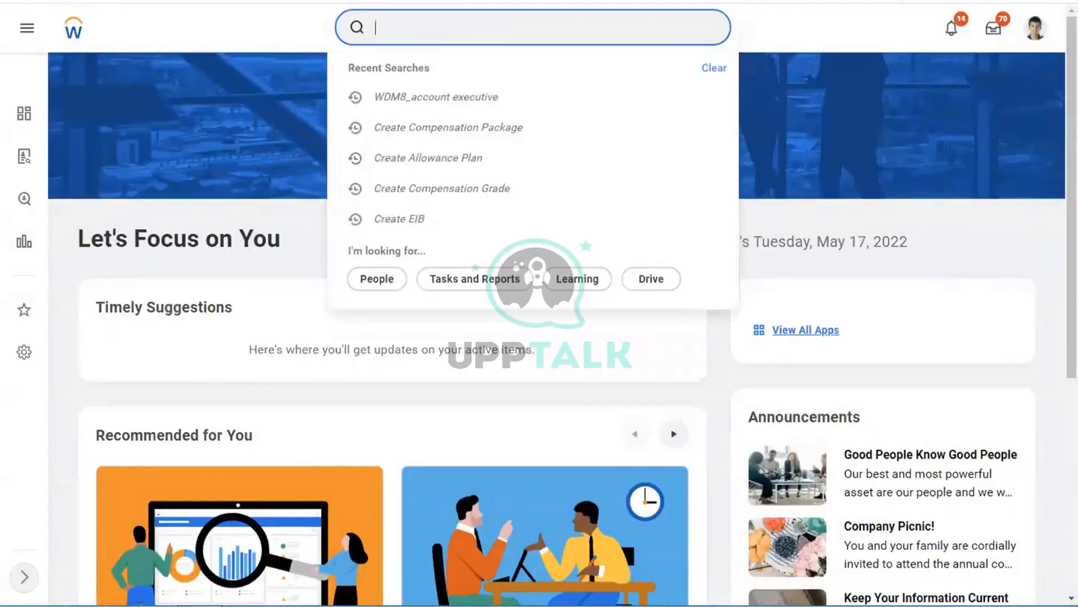
type("run pay calcu")
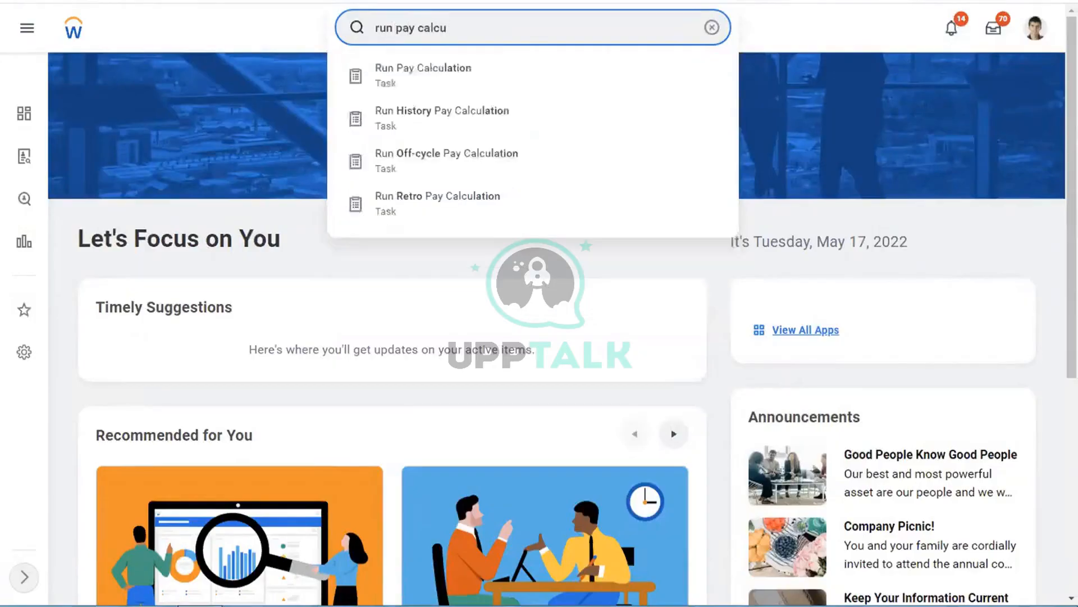
left_click(416, 87)
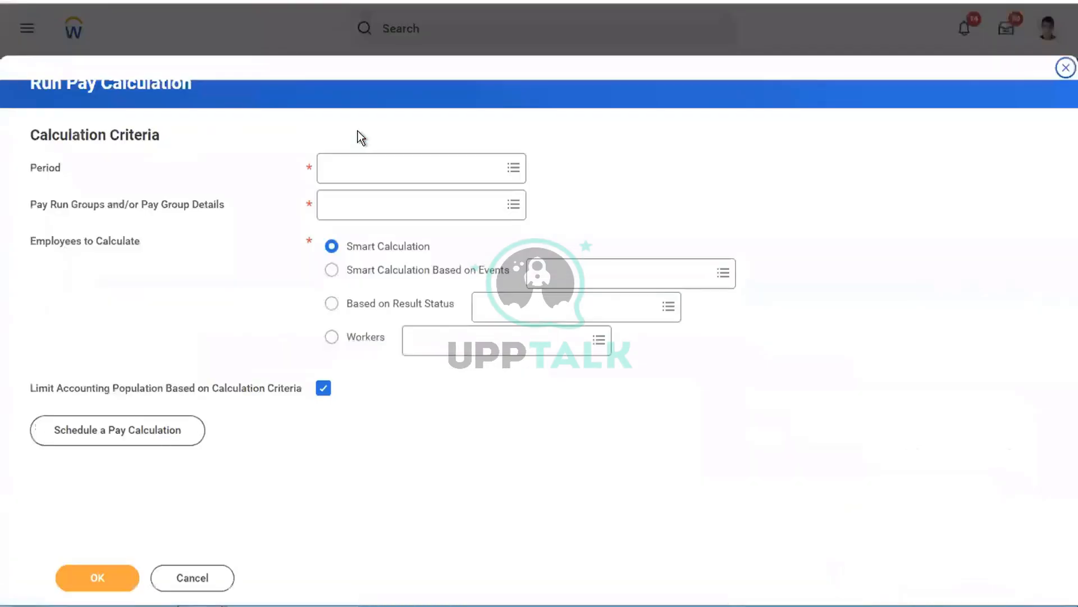
Set the period to calculate to 01/01/2019 - 01/15/2019 (Semi-monthly) and the pay group detail to USA Semi-monthly Professional Corporate: Regular (Semi-monthly)
left_click(385, 184)
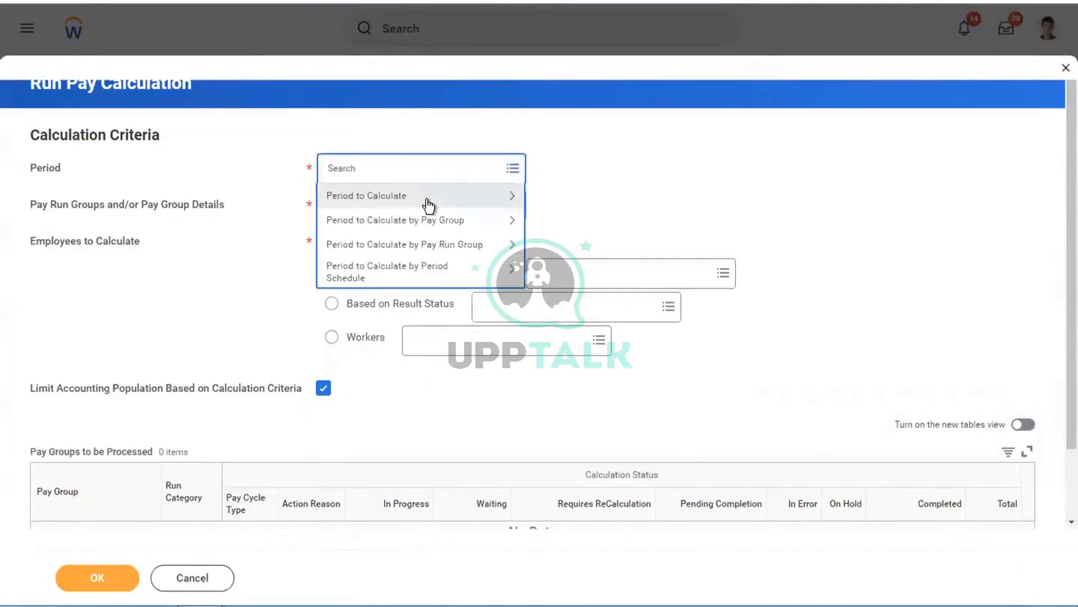
left_click(426, 200)
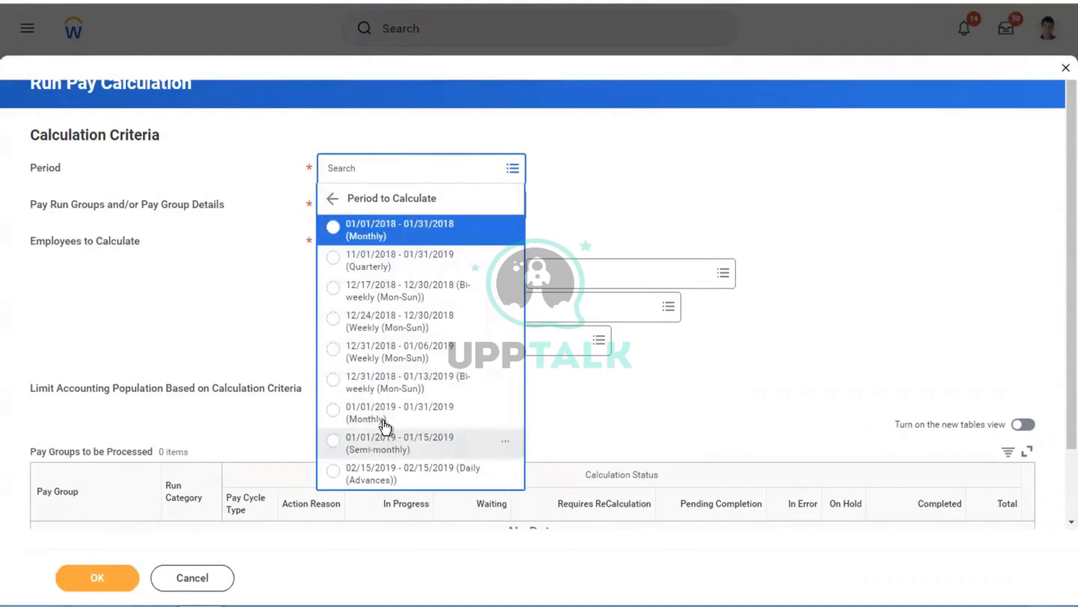
left_click(385, 448)
left_click(427, 212)
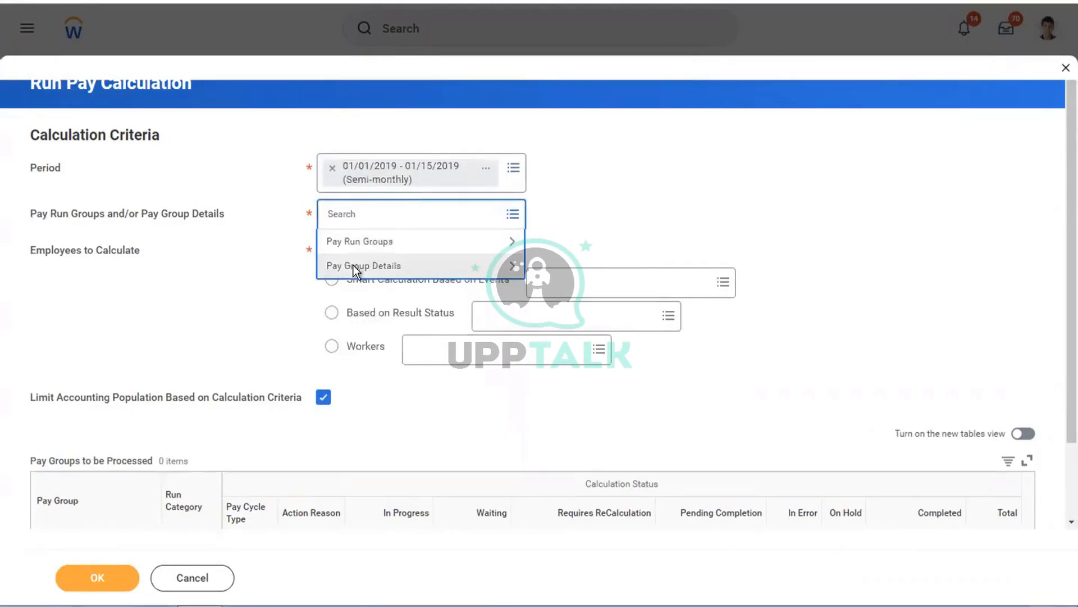
left_click(353, 266)
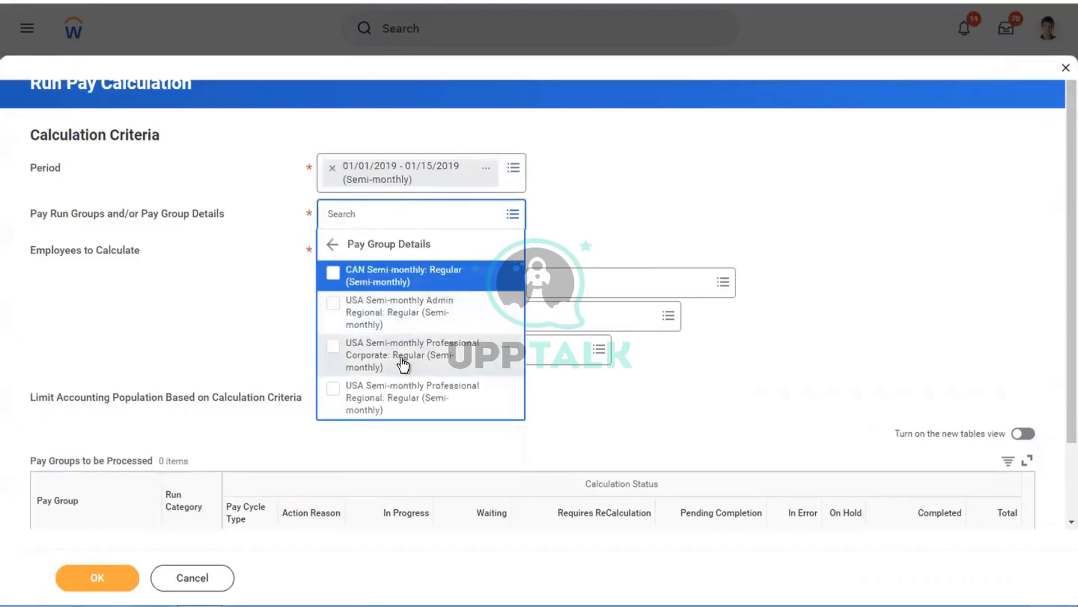
left_click(402, 363)
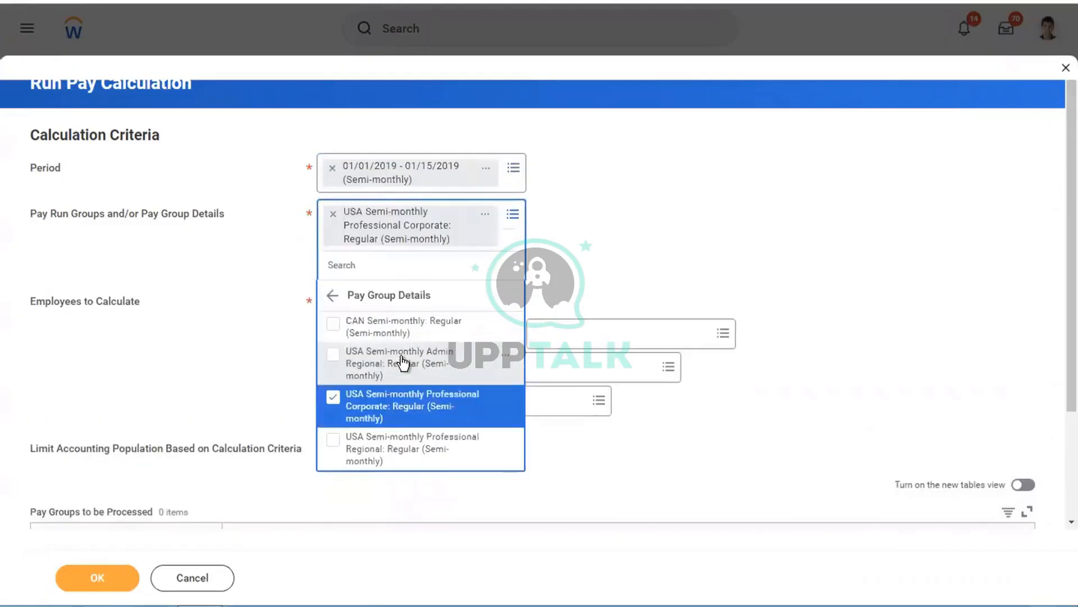
left_click(241, 262)
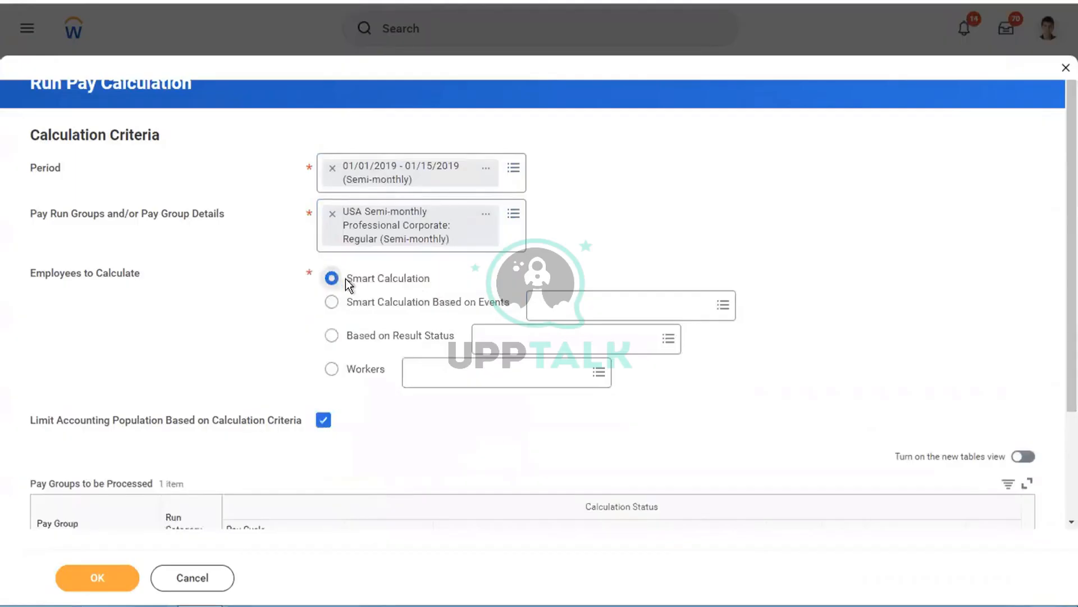
Submit the pay calculation with Smart Calculation and refresh the background process until it finishes
scroll(1037, 357, "down", 3)
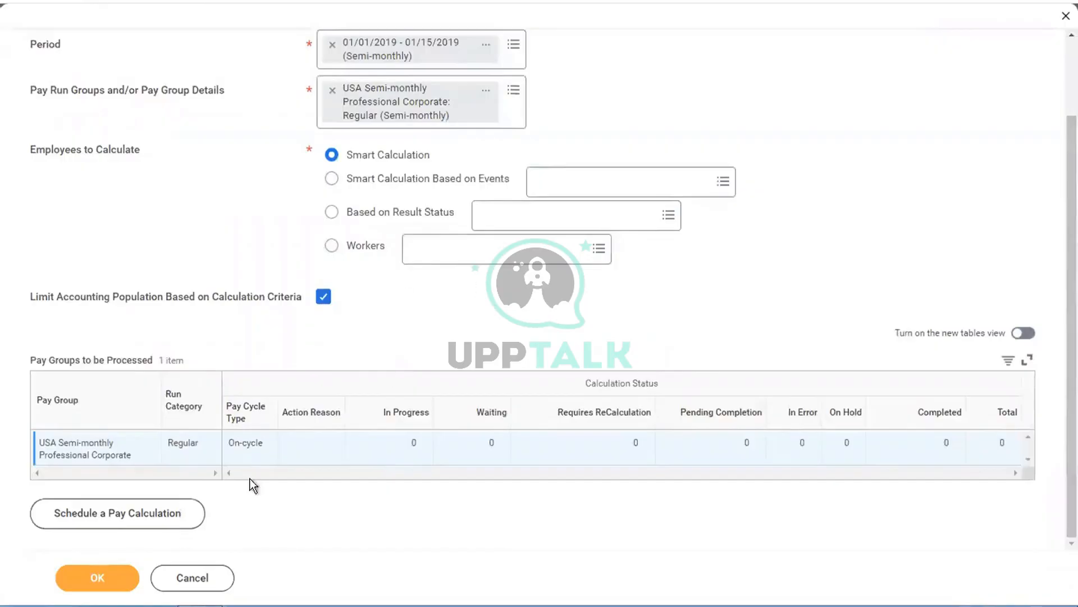
left_click(98, 585)
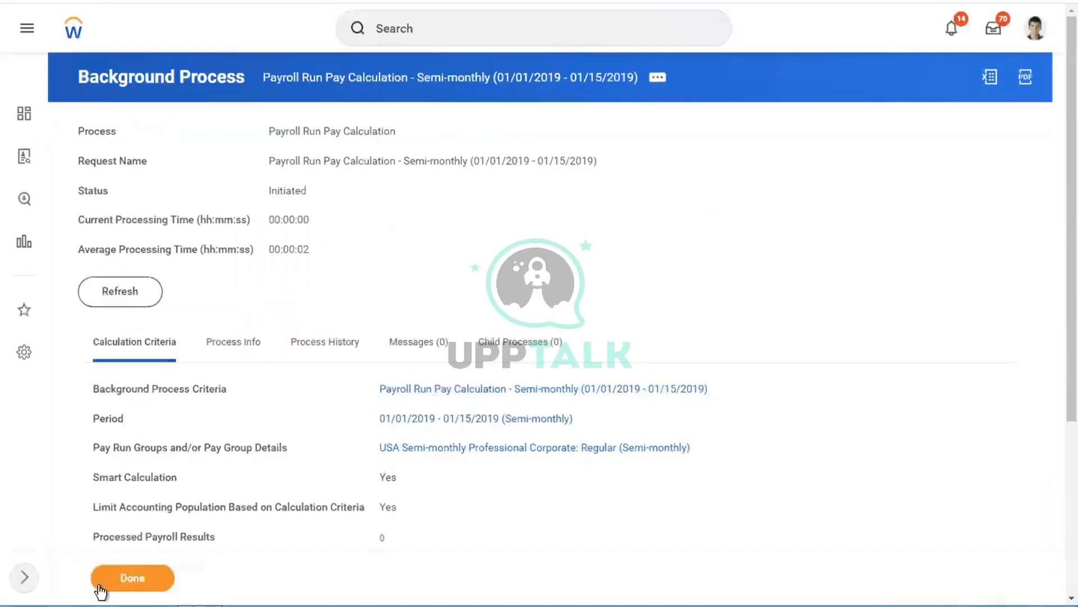
left_click(125, 292)
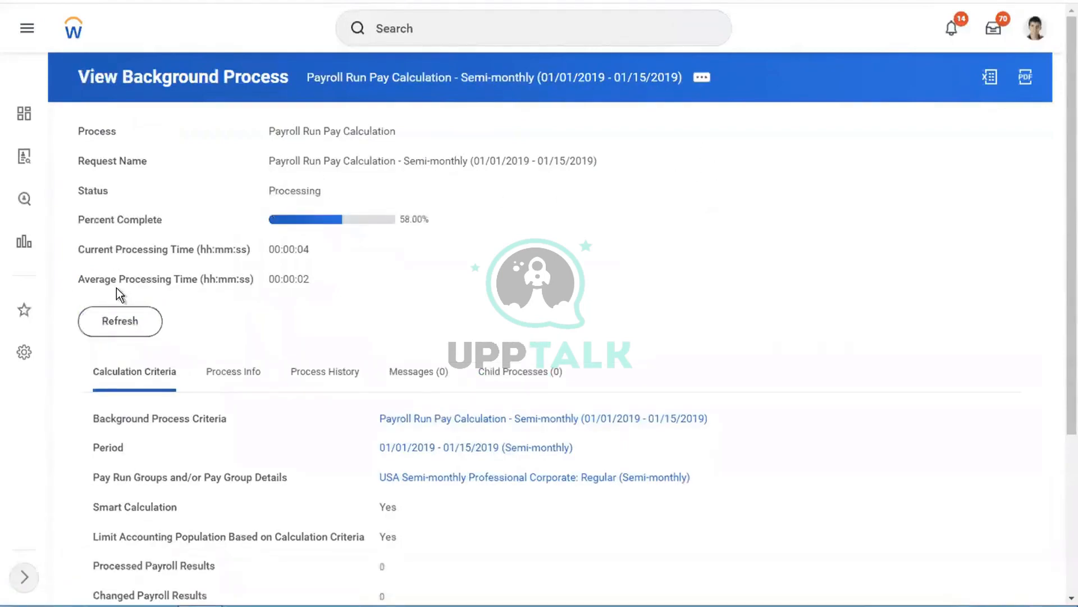
left_click(106, 325)
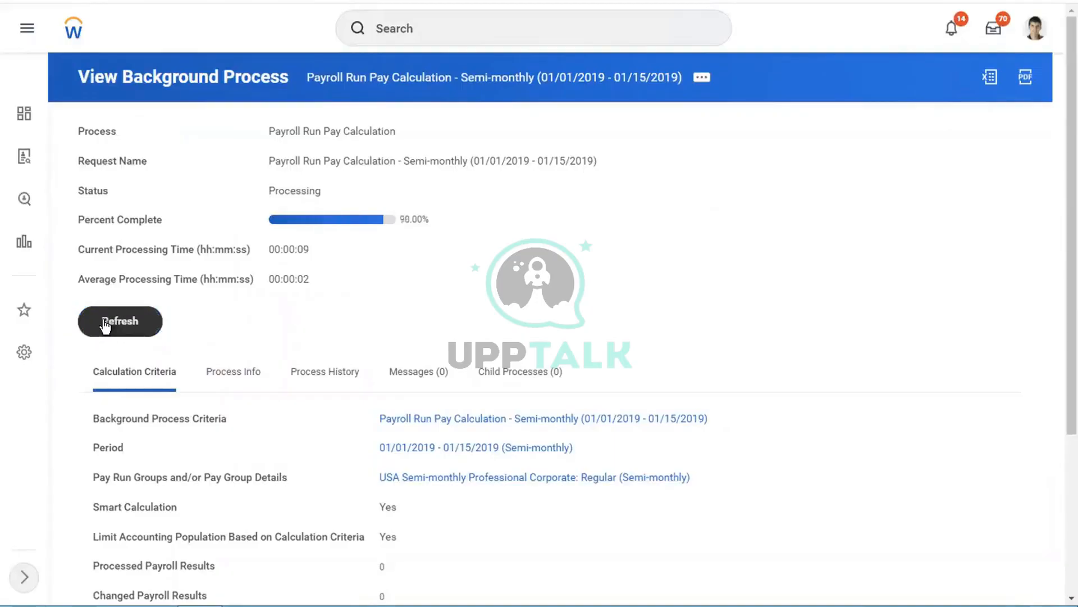
left_click(105, 324)
left_click(105, 325)
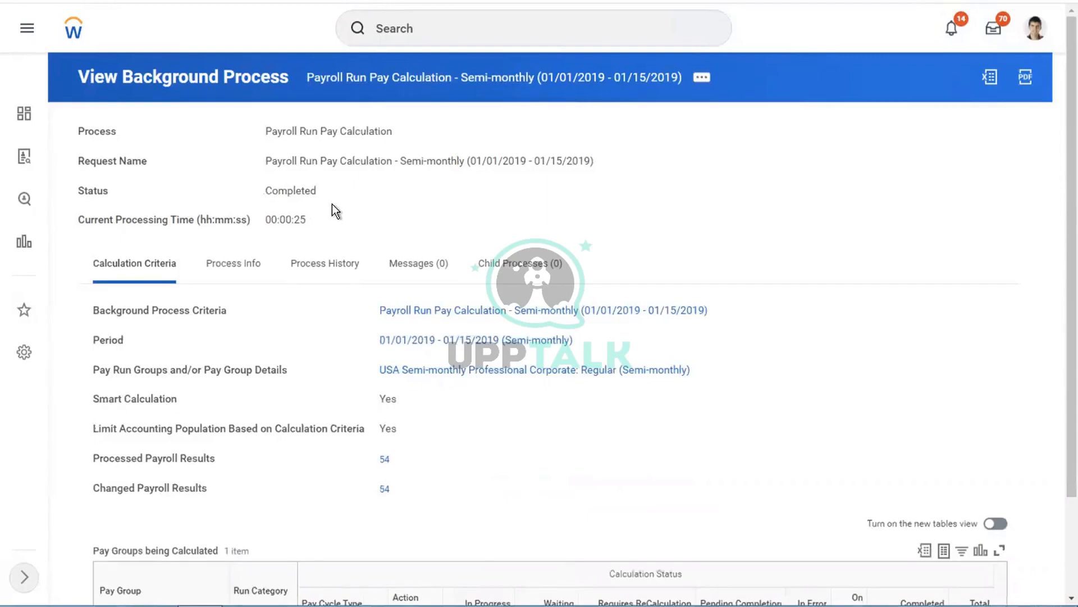
double_click(277, 188)
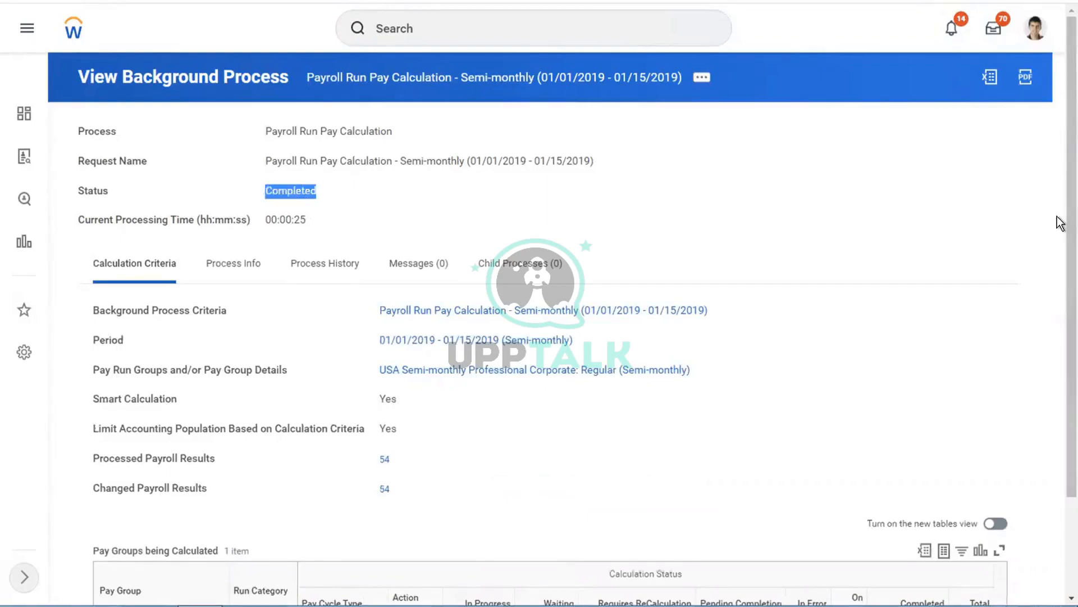
left_click_drag(1057, 218, 909, 301)
left_click(909, 300)
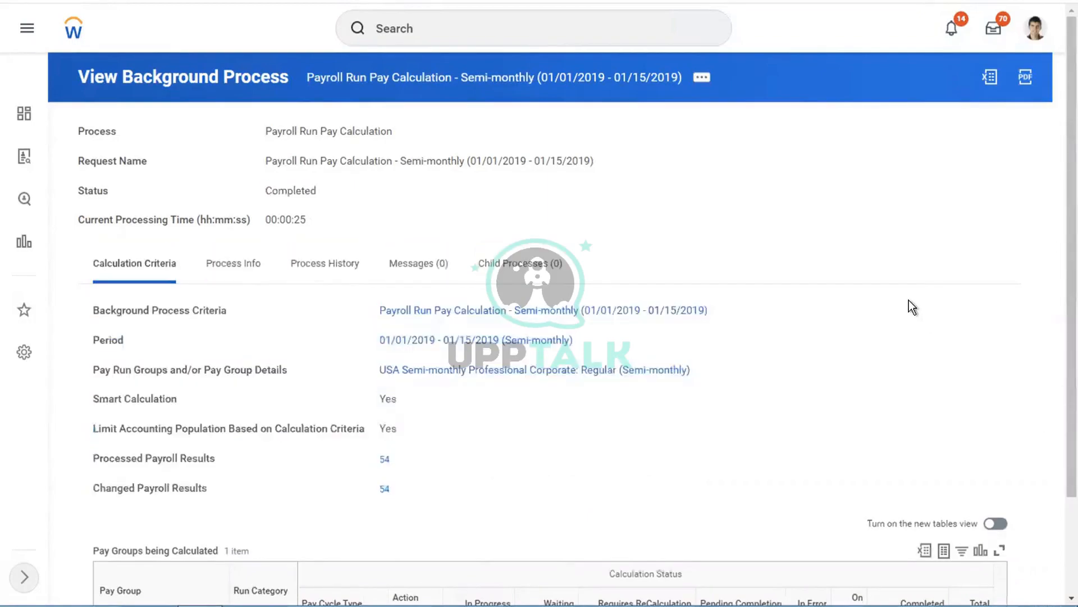
Open the total payroll results for the calculated pay group, review the workers' gross amounts, net amounts and calculation status, and close the list
scroll(909, 301, "down", 3)
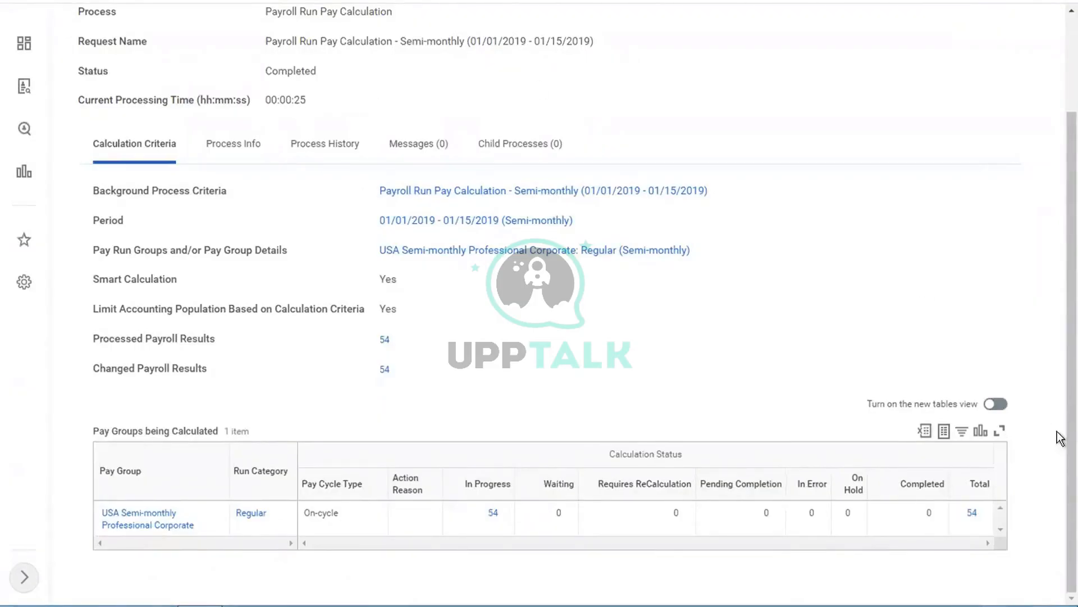
left_click(977, 518)
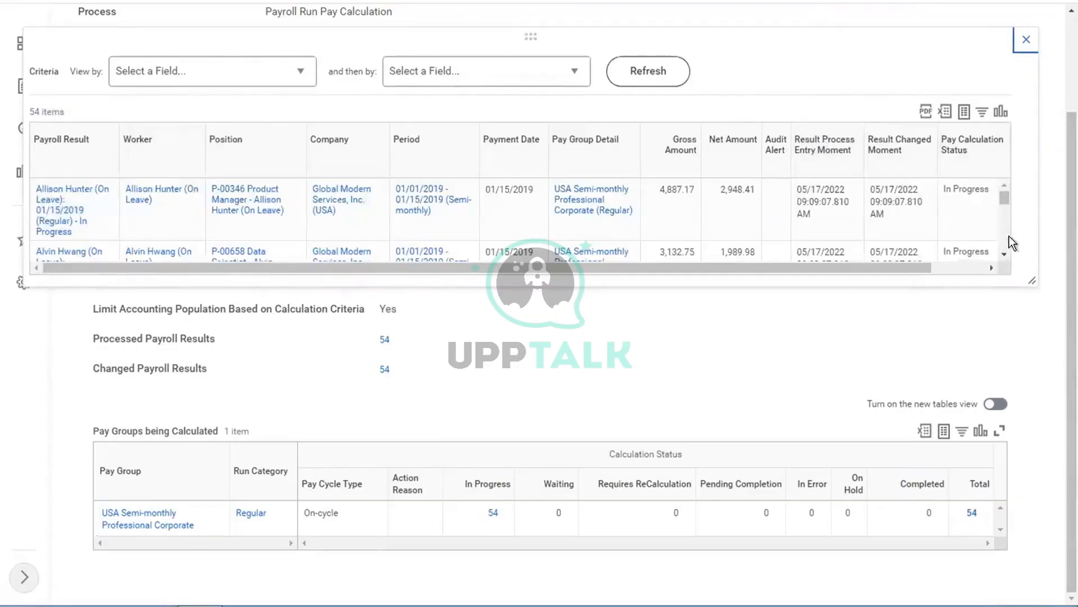
left_click(1004, 254)
left_click(1006, 254)
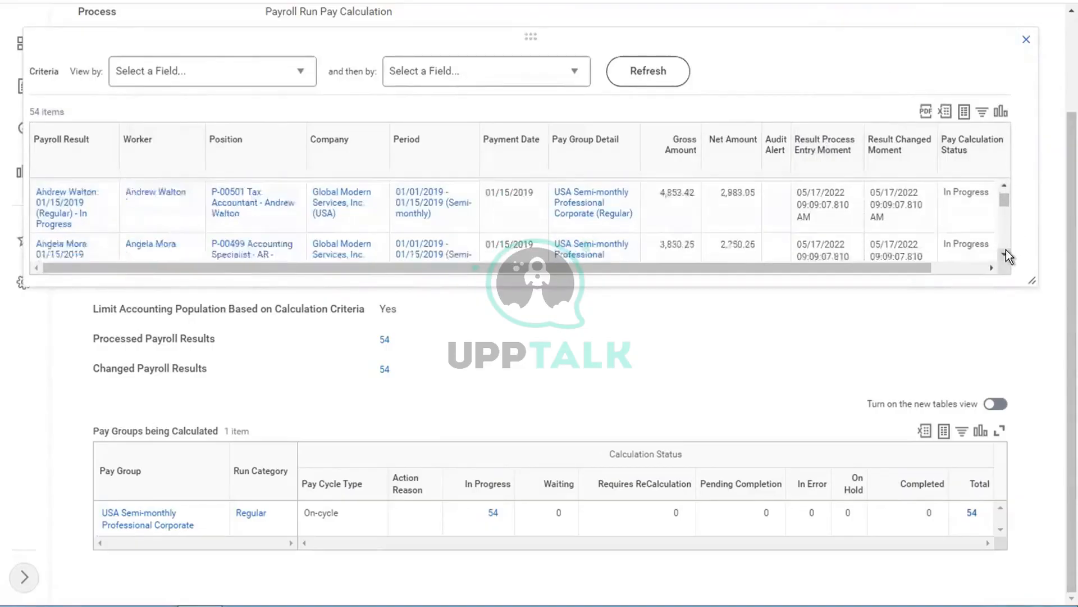
left_click(1005, 255)
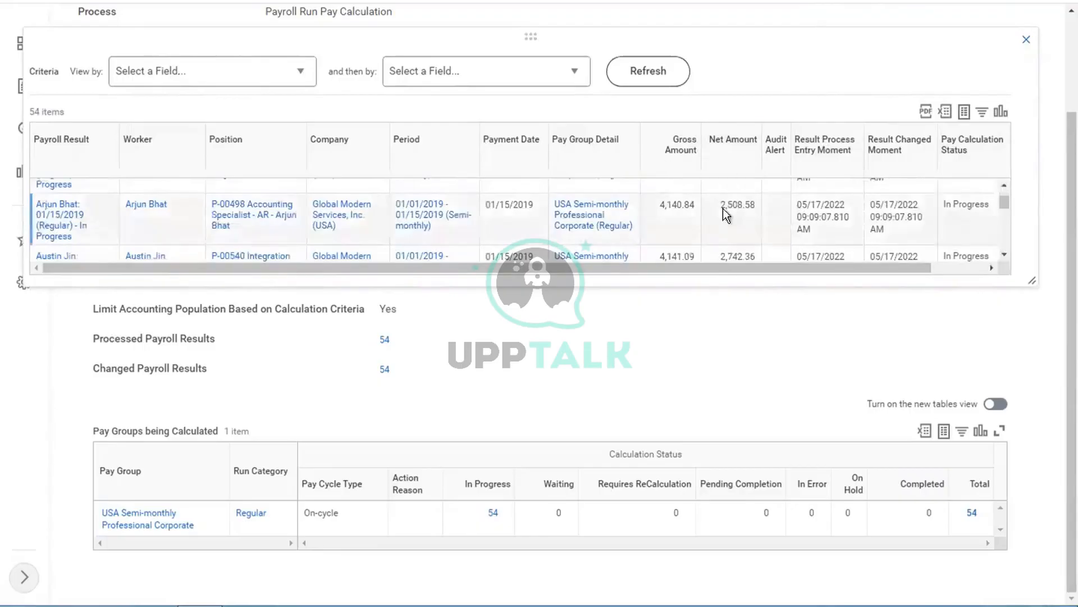
left_click(1005, 255)
scroll(1004, 255, "down", 5)
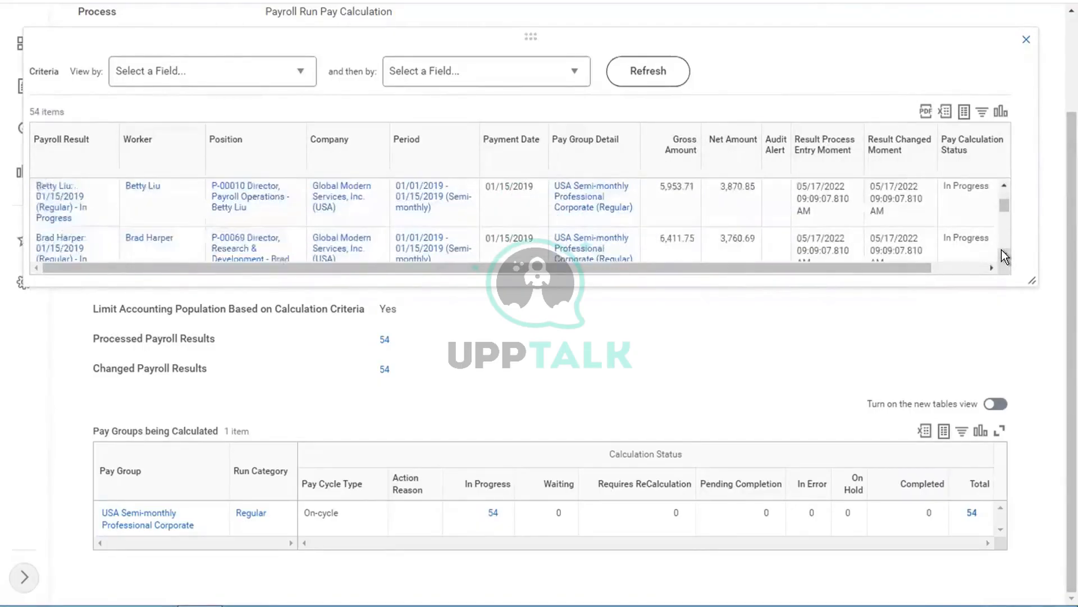
scroll(1004, 254, "down", 6)
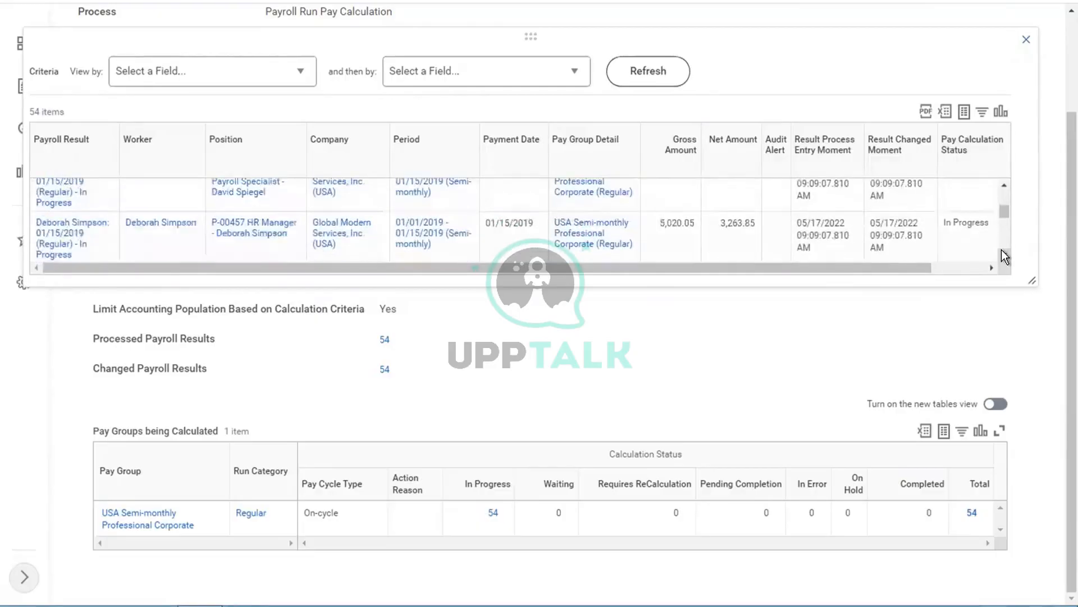
scroll(1002, 251, "down", 6)
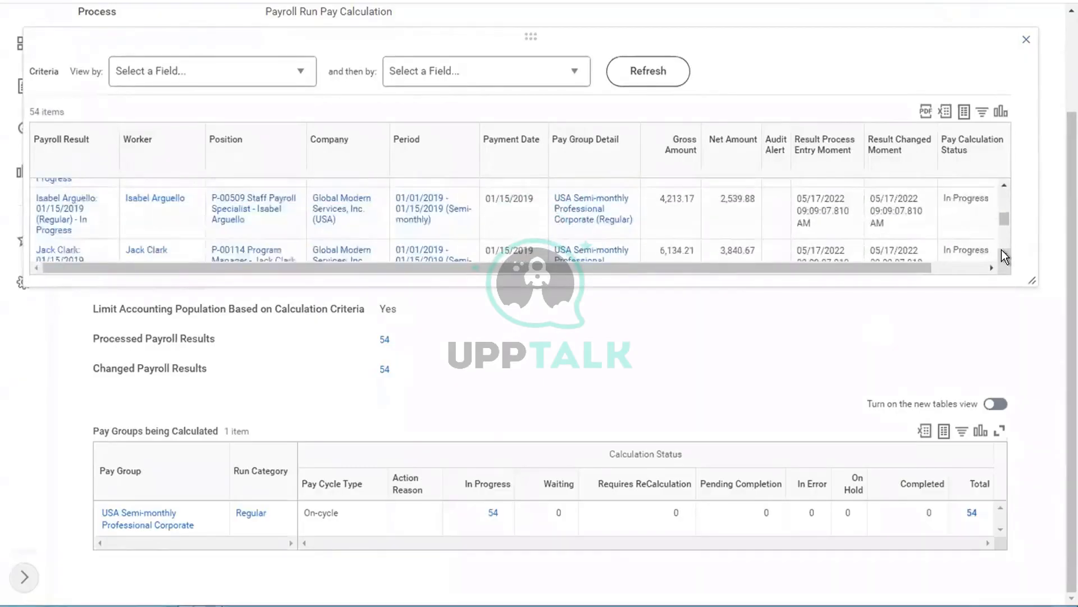
scroll(1003, 256, "down", 5)
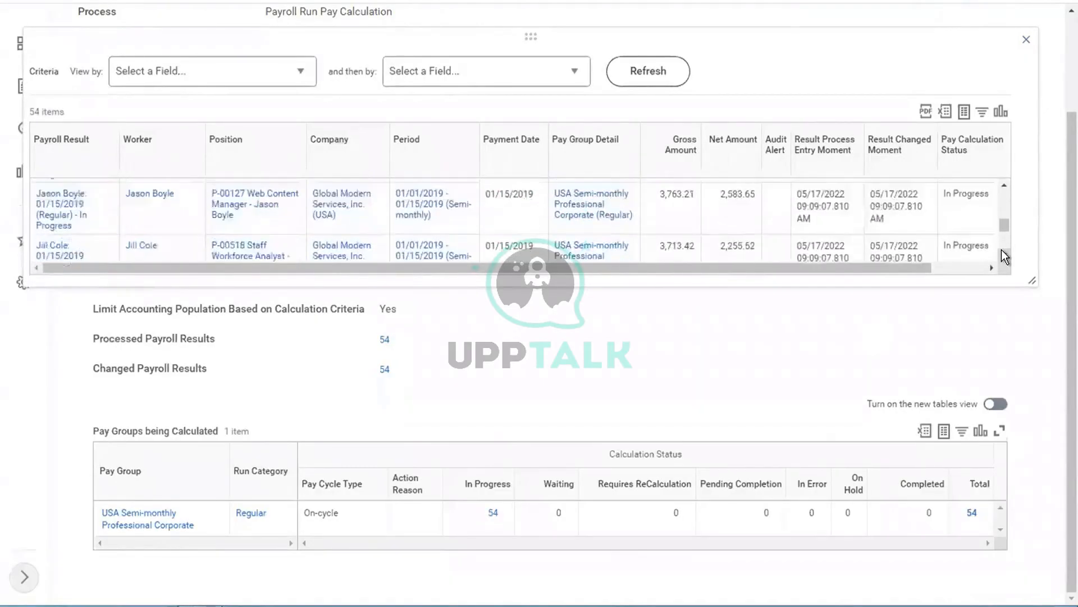
scroll(1002, 255, "down", 1)
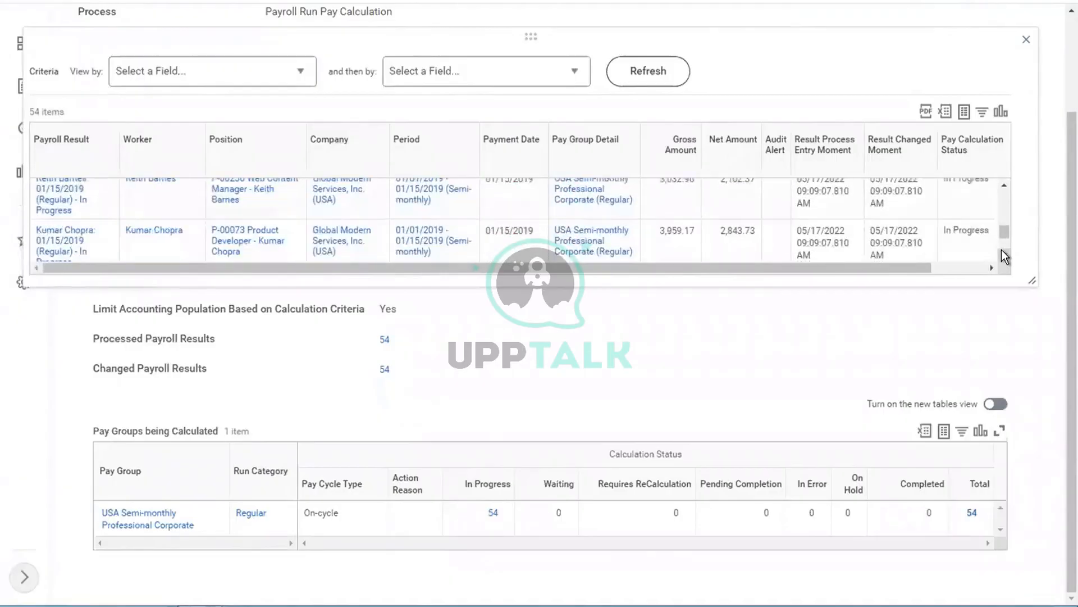
left_click(1003, 187)
scroll(1002, 185, "up", 3)
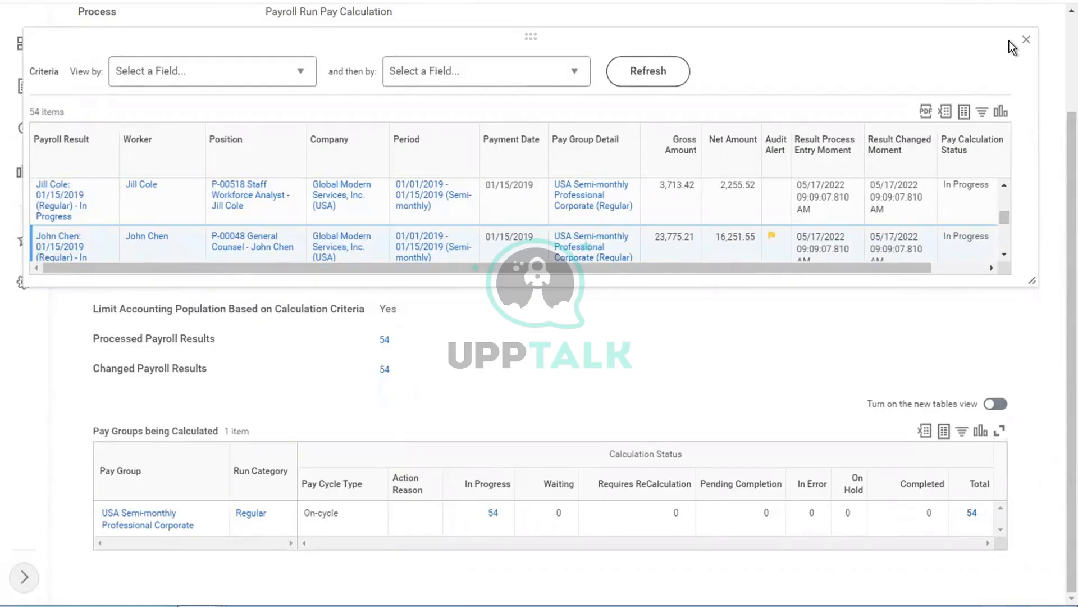
left_click(1027, 42)
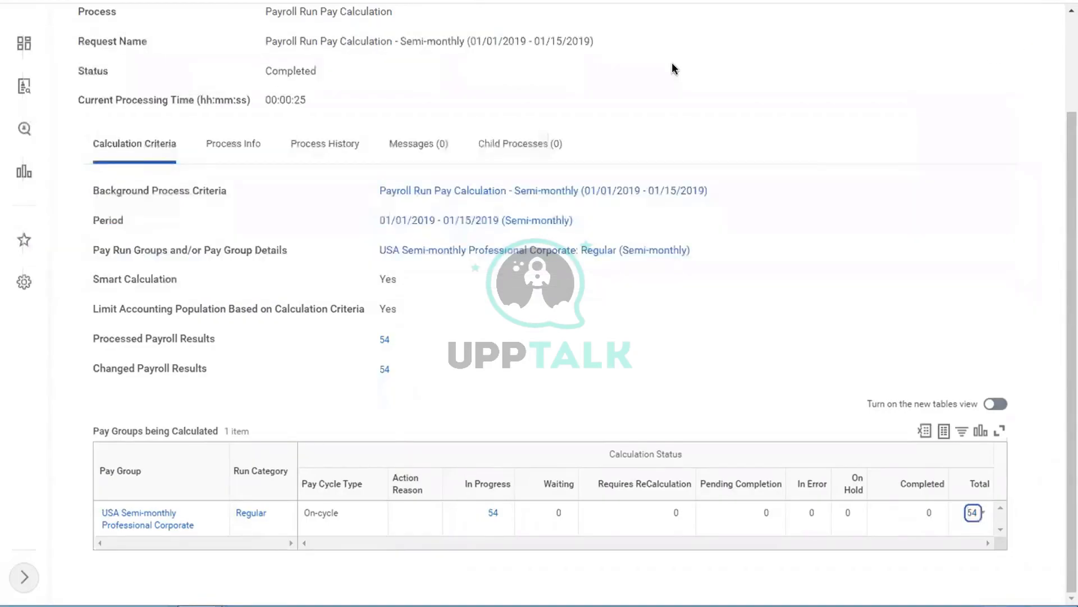
Switch to the Word document and add "- Payroll admin" after "Run Pay calculation" in the Payroll Process list
key("ctrl+Left")
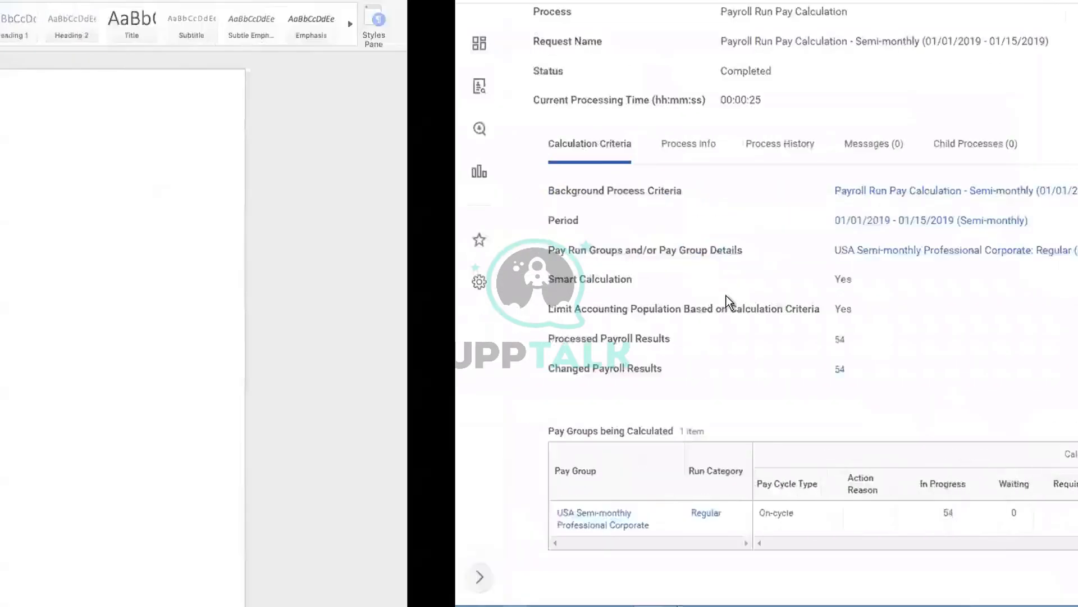
left_click(435, 271)
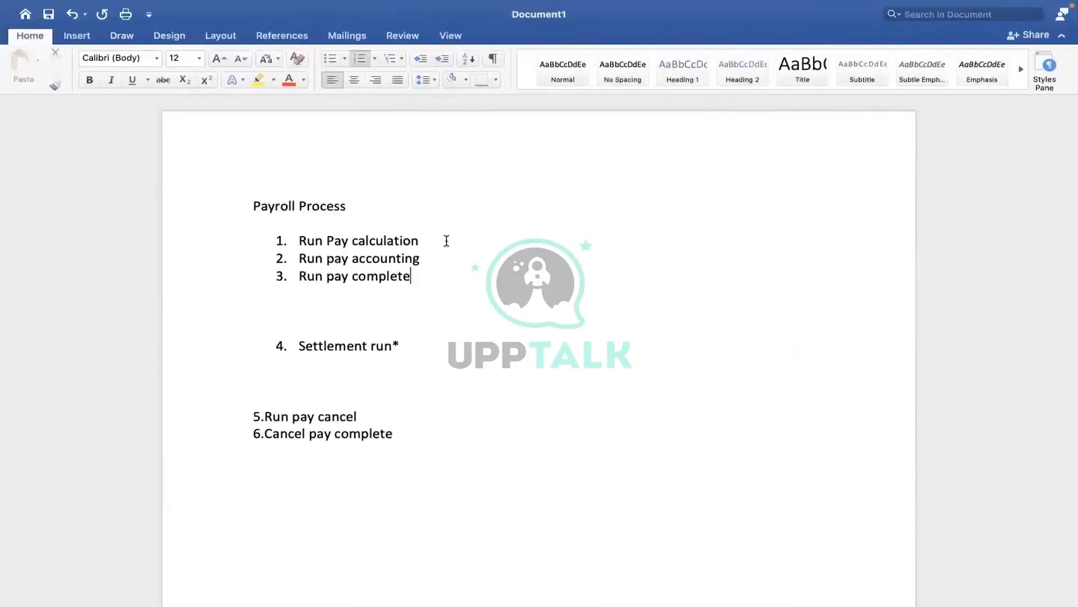
left_click(447, 240)
type("- Payroll admin")
Add "– Finance team" after "Run pay accounting" in the Payroll Process list
left_click(437, 260)
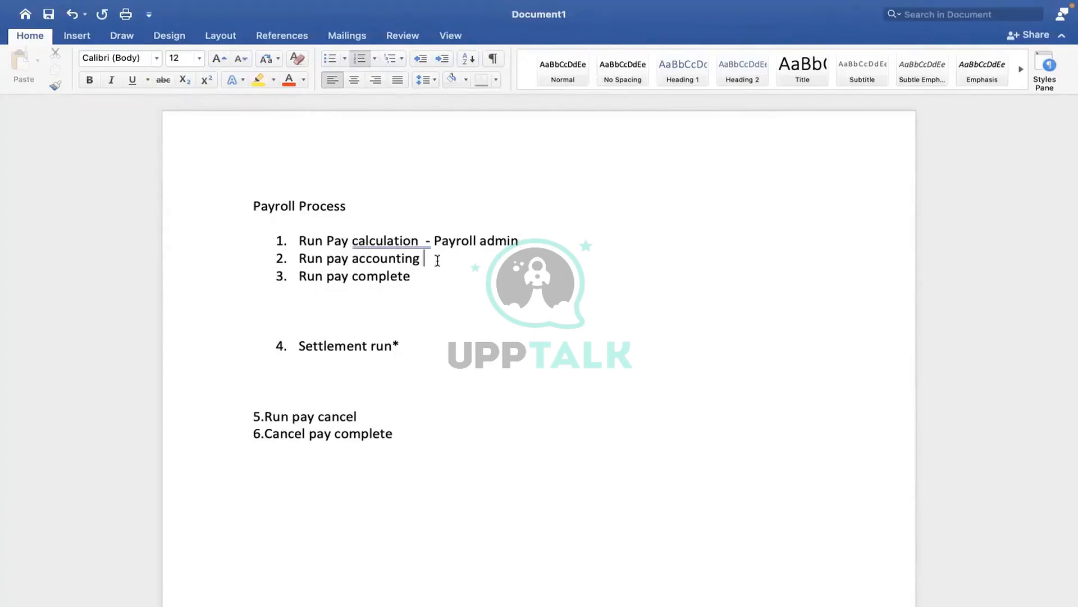
type("-")
type(" Fin")
type("anc")
type("e team")
key("ctrl+Right")
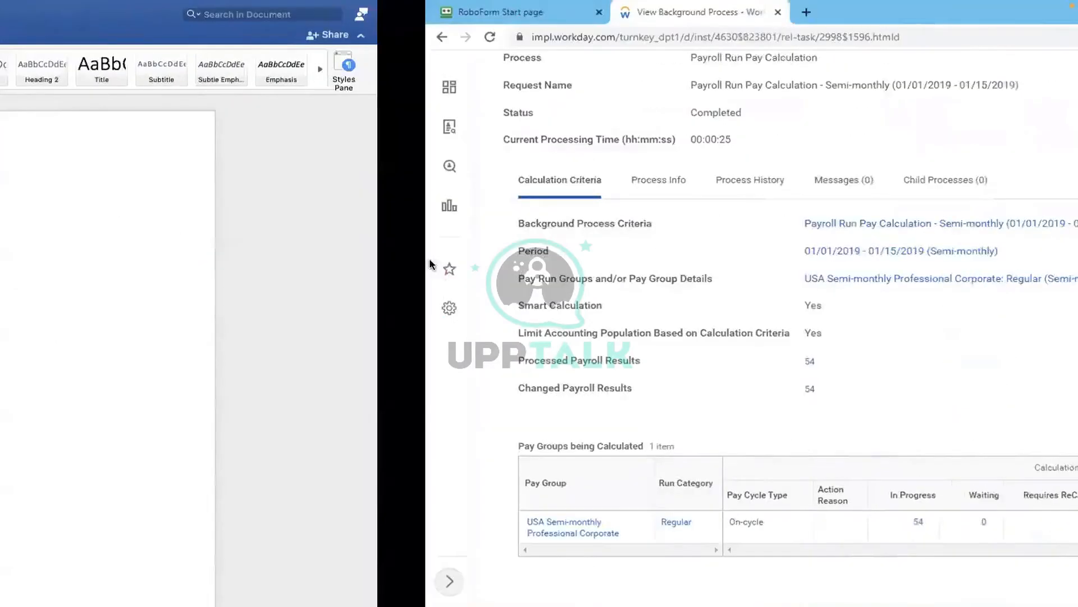
scroll(851, 329, "up", 3)
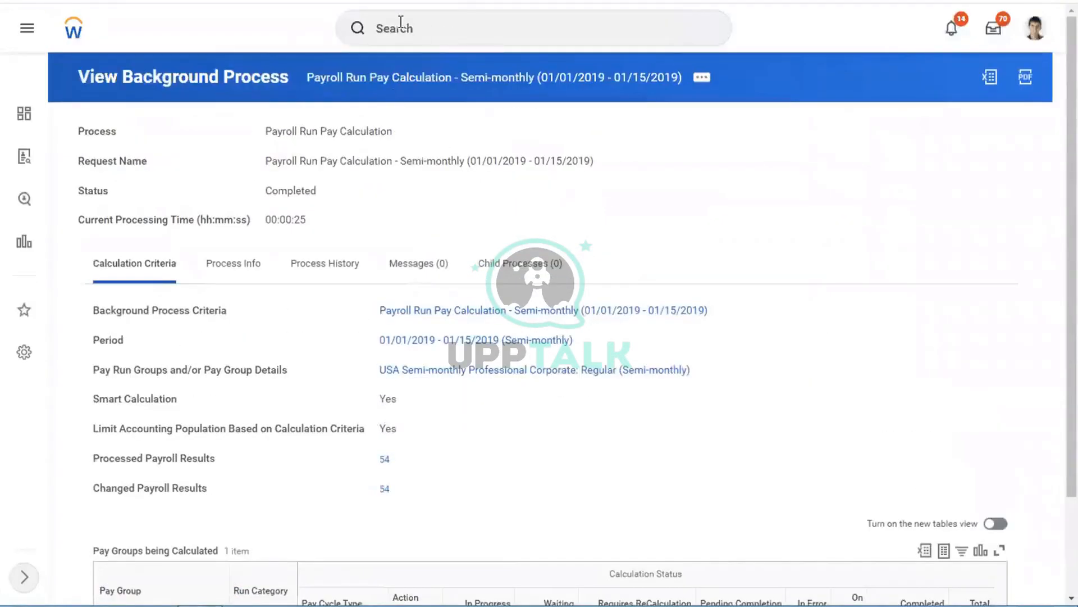
key("ctrl+Left")
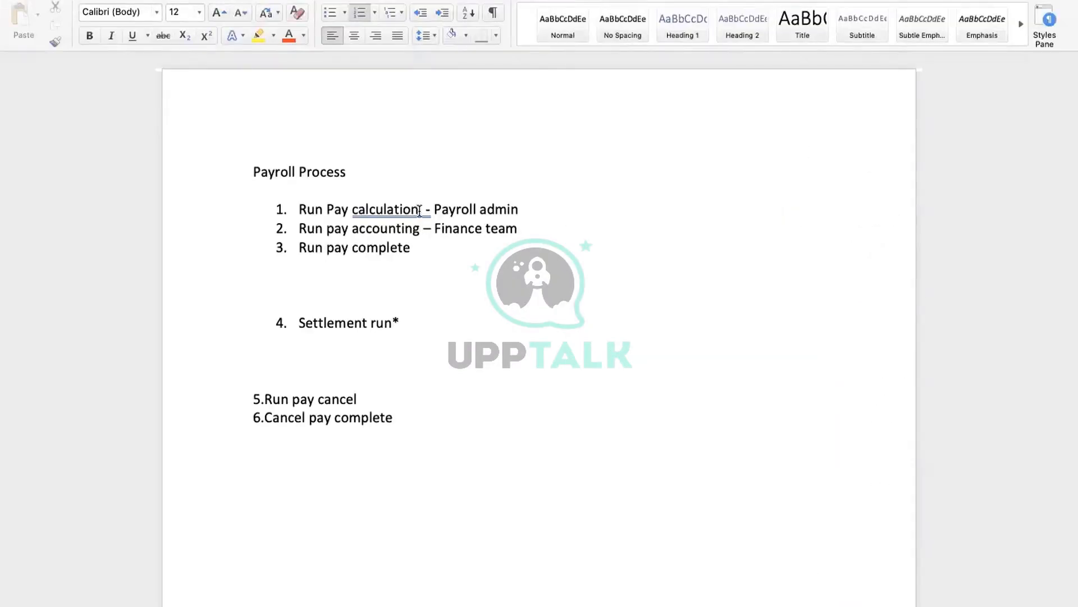
Switch to Workday, search for "run pay account" and open the Run Pay Accounting task
left_click_drag(425, 210, 309, 208)
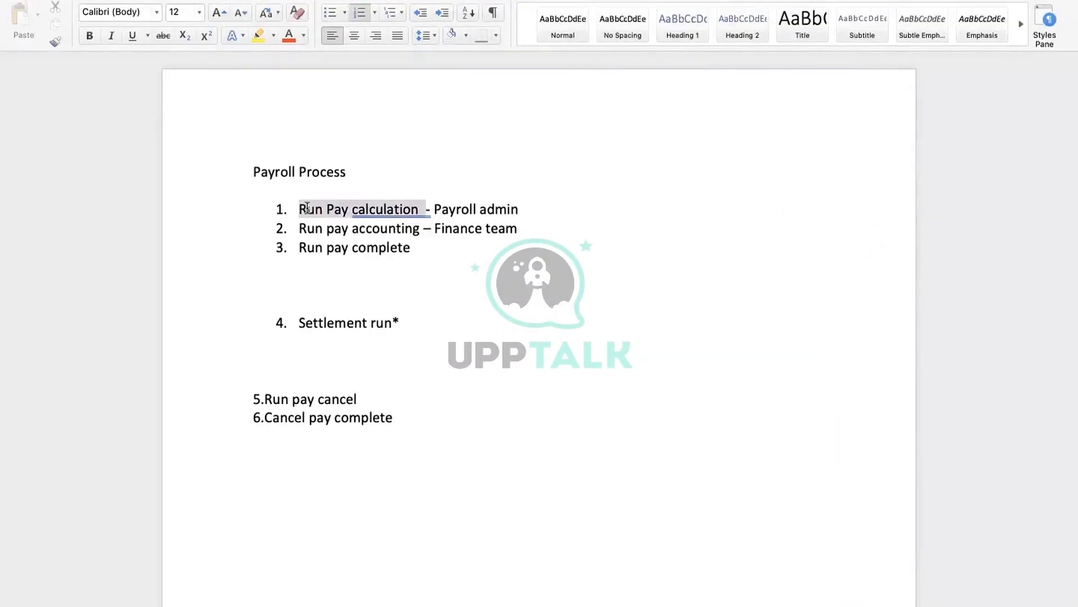
key("ctrl+Right")
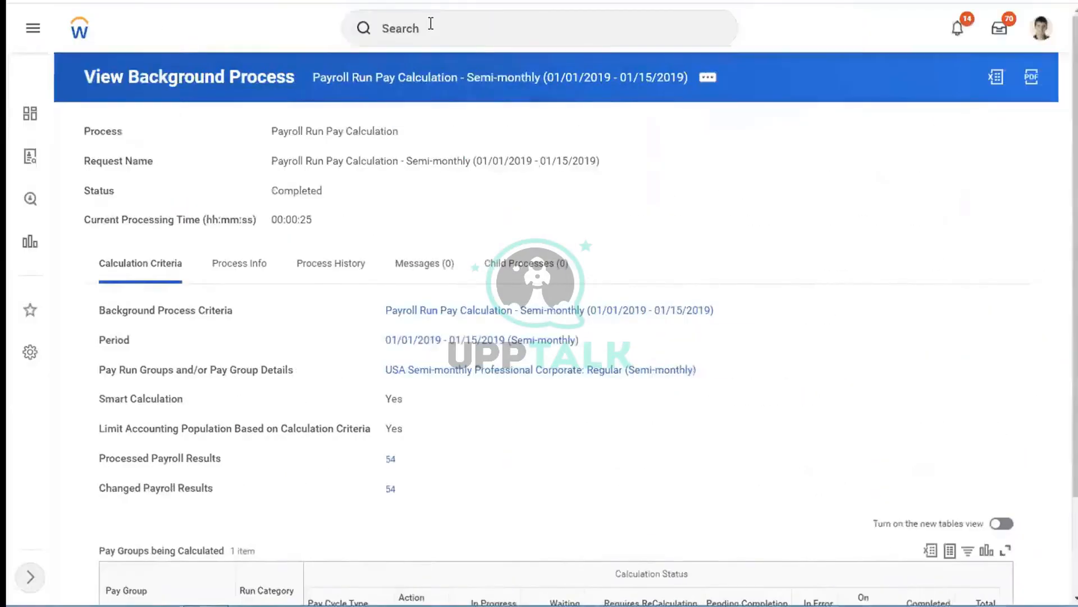
left_click(429, 23)
type("r")
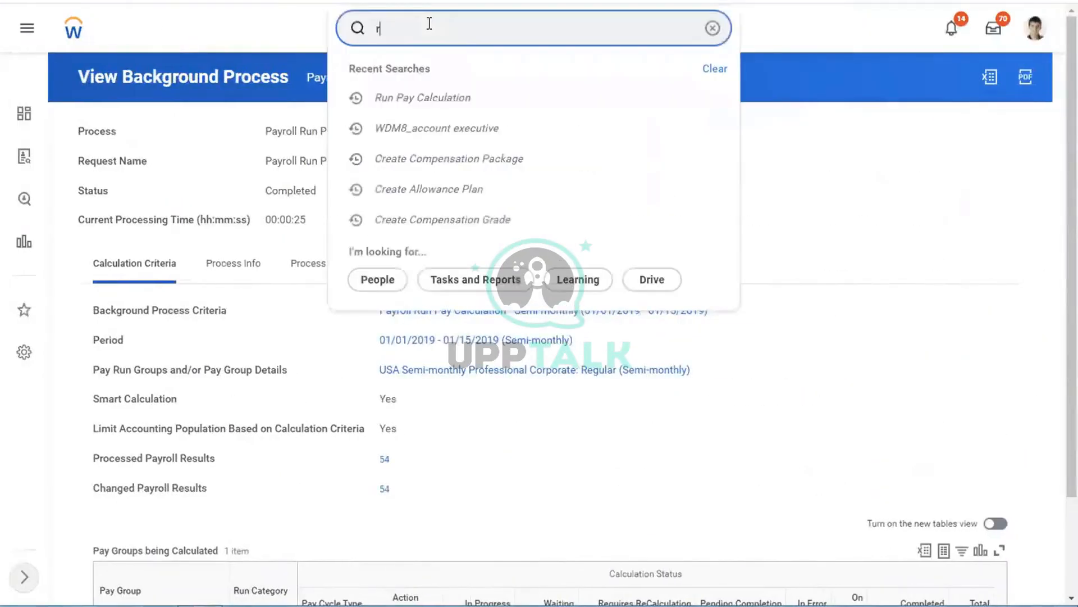
type("un pay account")
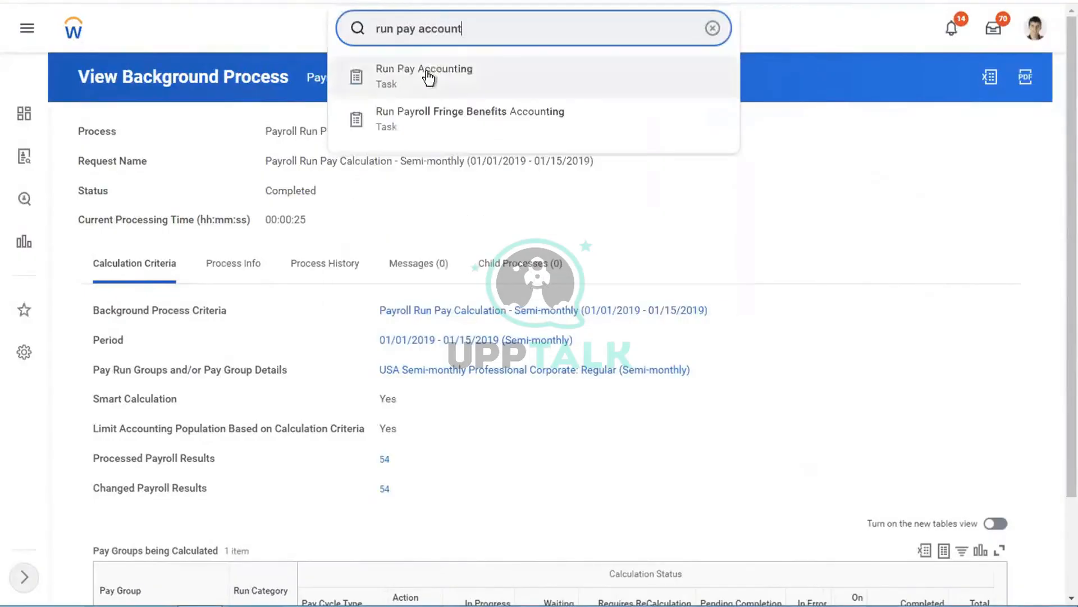
left_click(429, 77)
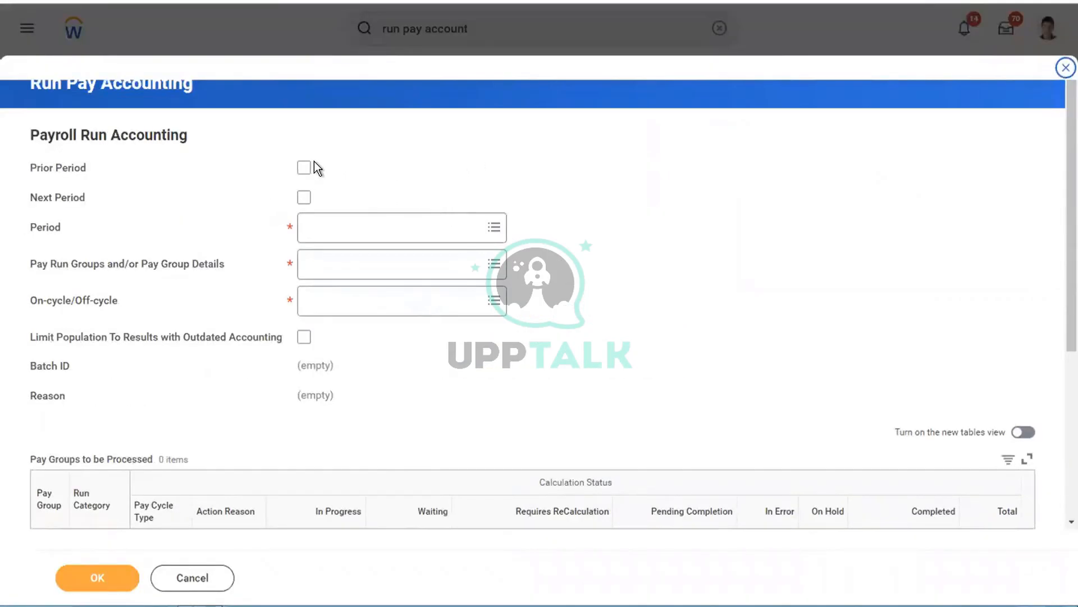
left_click(304, 198)
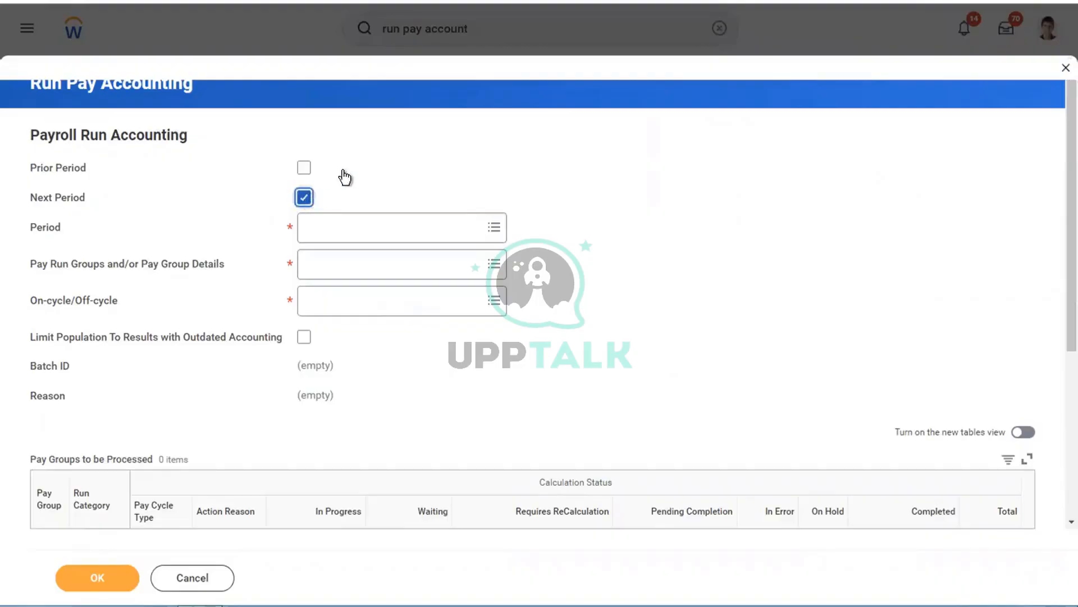
left_click(305, 197)
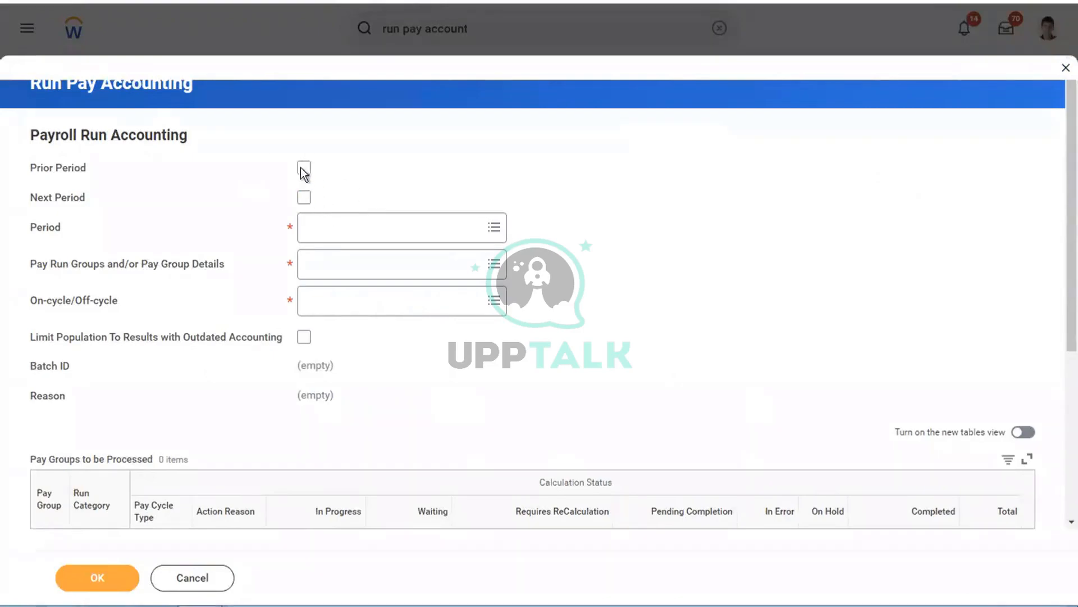
left_click(304, 167)
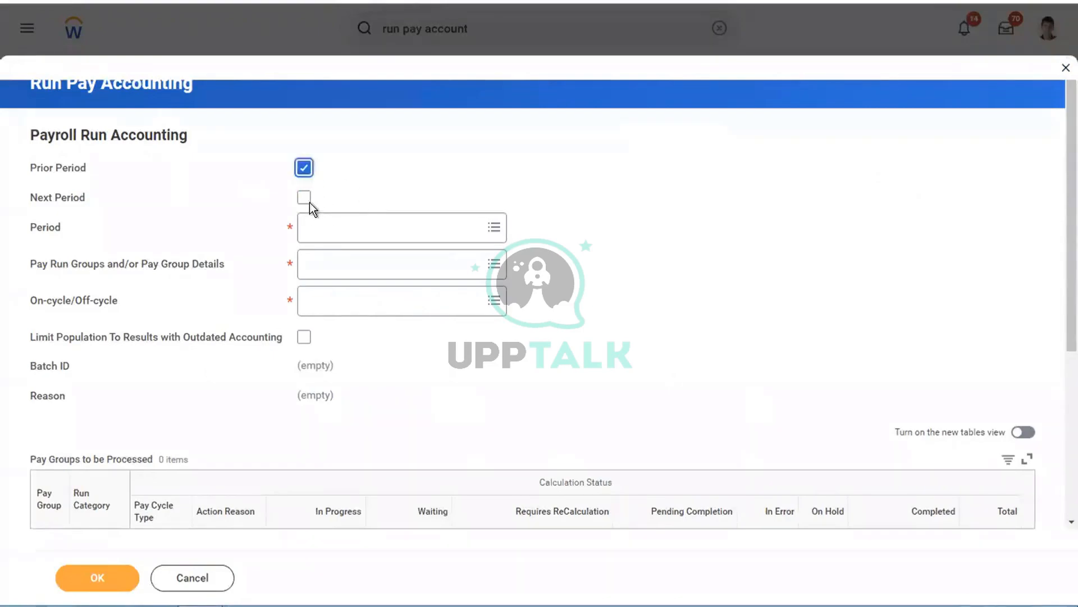
left_click(397, 220)
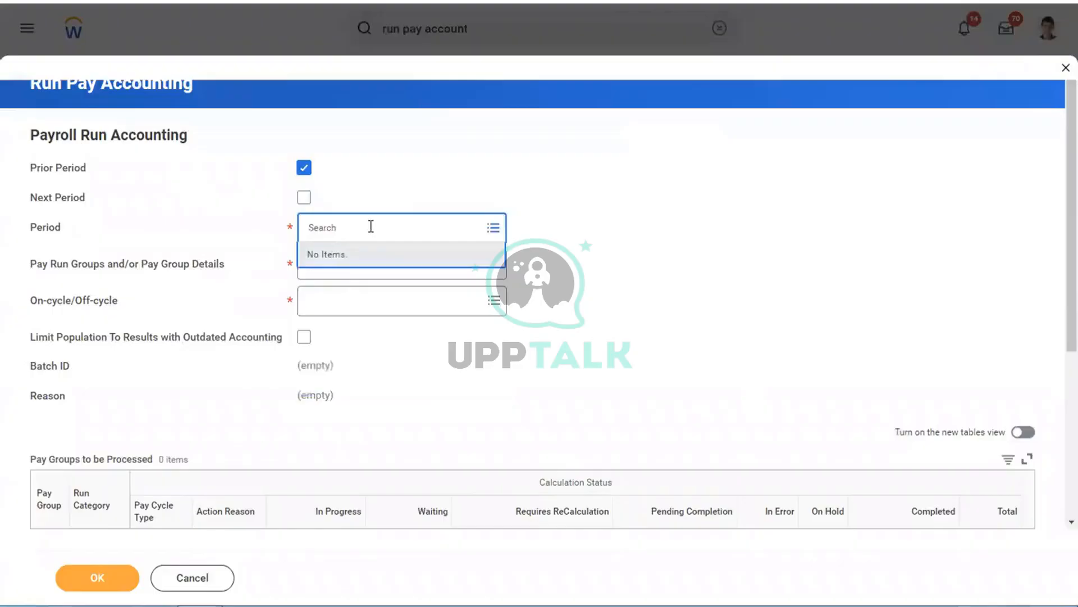
left_click(304, 197)
left_click(304, 169)
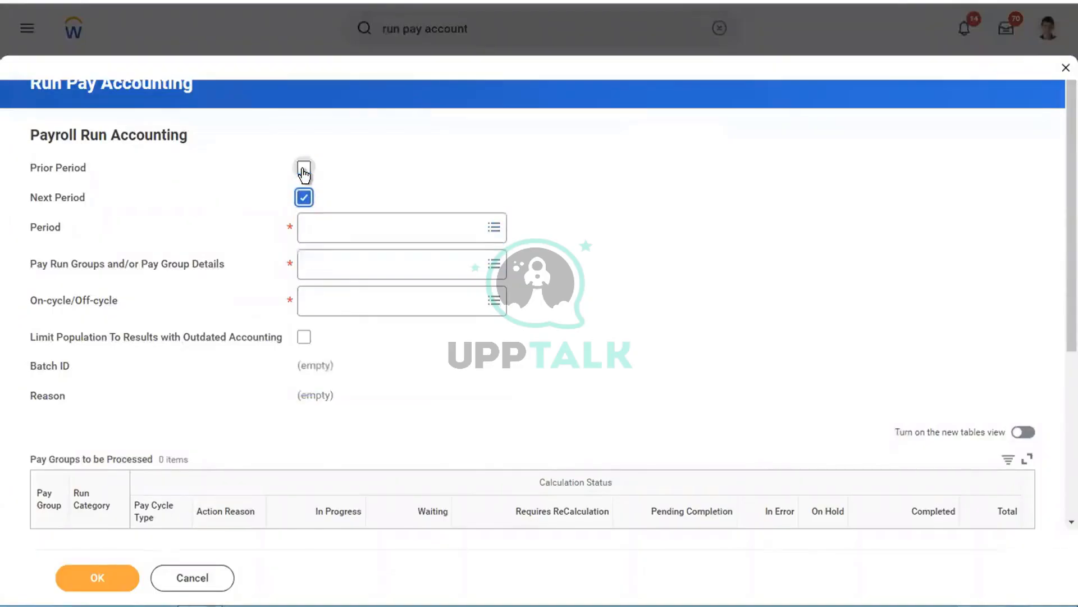
left_click(303, 168)
left_click(304, 197)
left_click(303, 168)
Set the accounting period to 01/01/2019 - 01/15/2019 (Semi-monthly) and the pay group detail to USA Semi-monthly Professional Corporate: Regular (Semi-monthly)
left_click(362, 223)
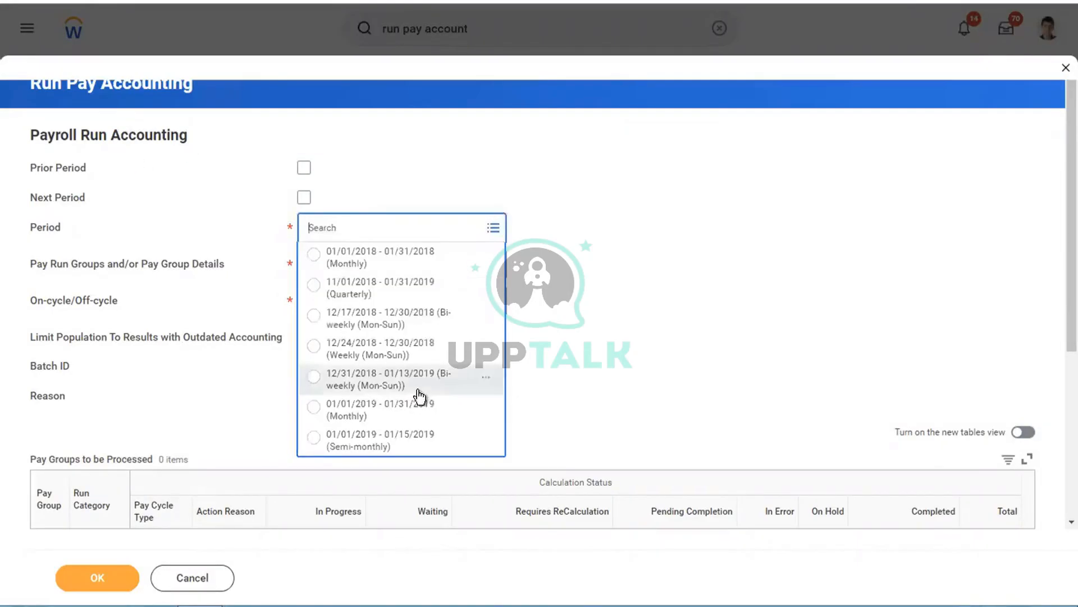
left_click(352, 440)
left_click(343, 276)
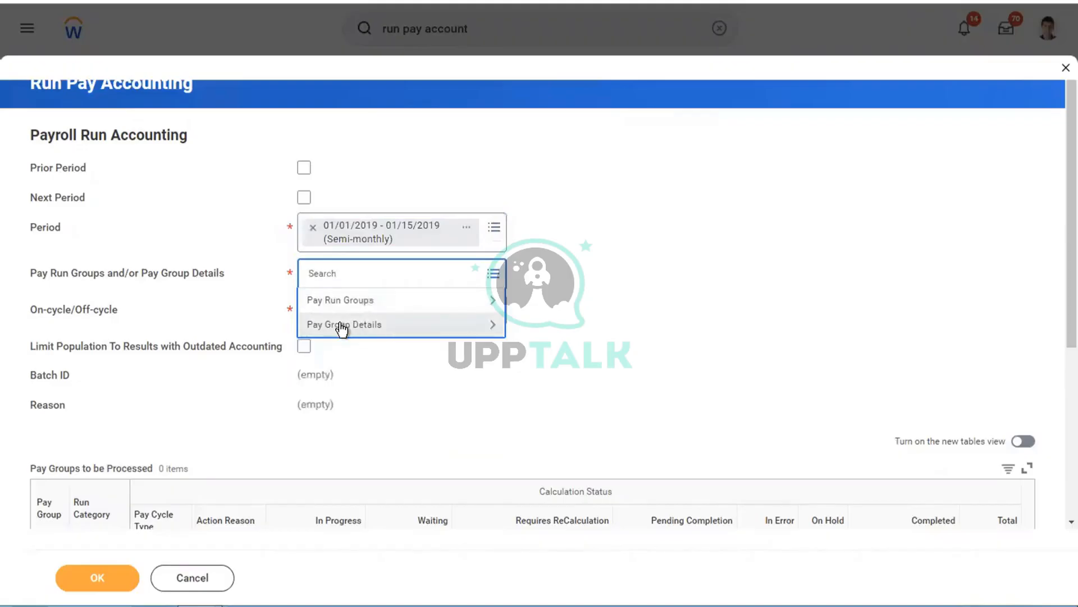
left_click(340, 323)
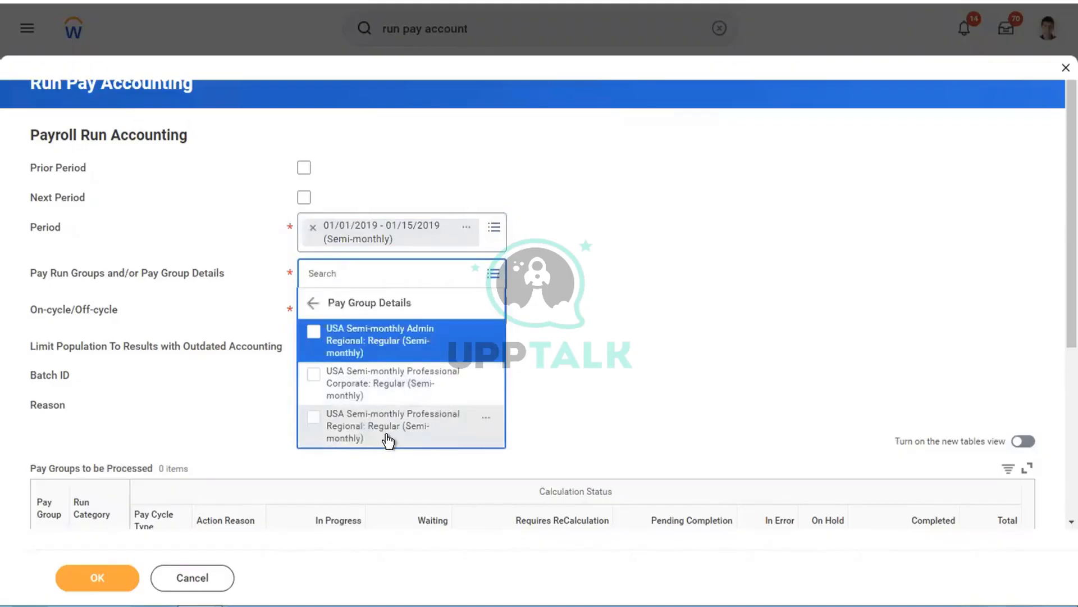
left_click(424, 375)
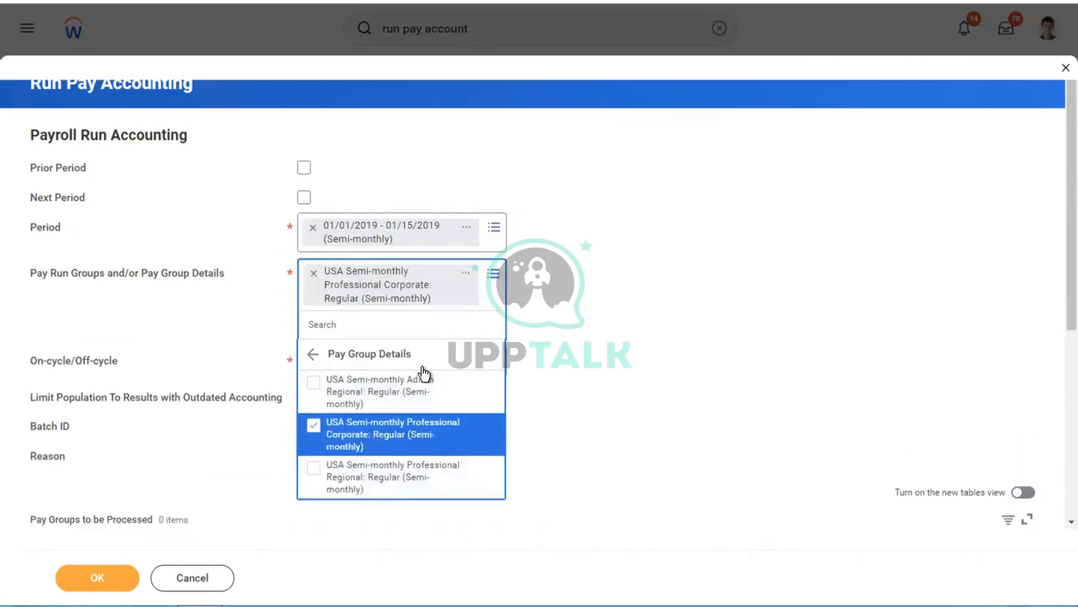
left_click(689, 315)
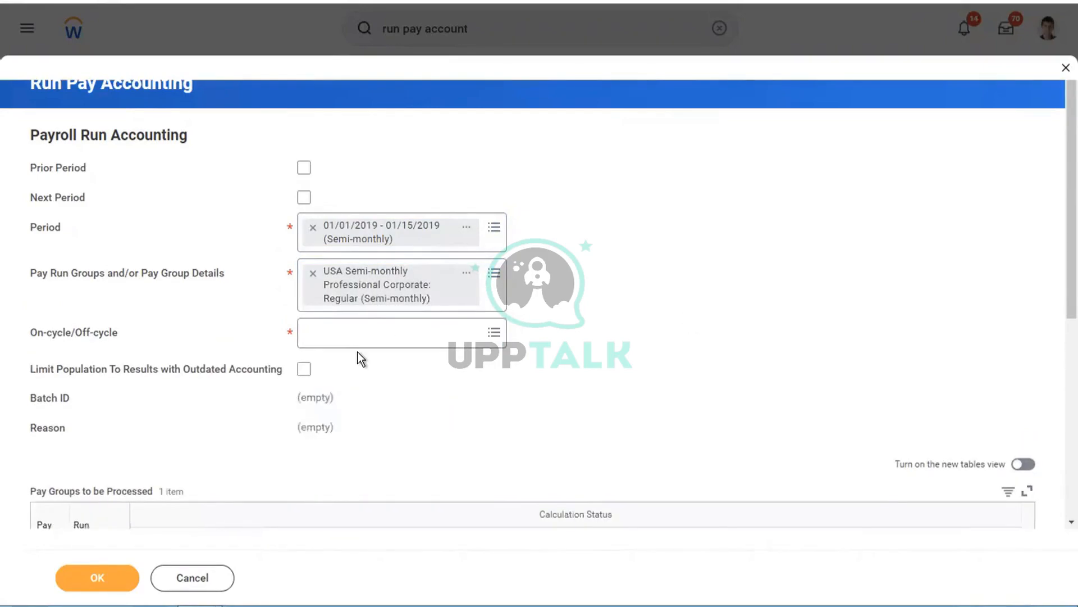
Set the accounting run to On-cycle and review the pay groups to be processed and the schedule options
left_click(334, 334)
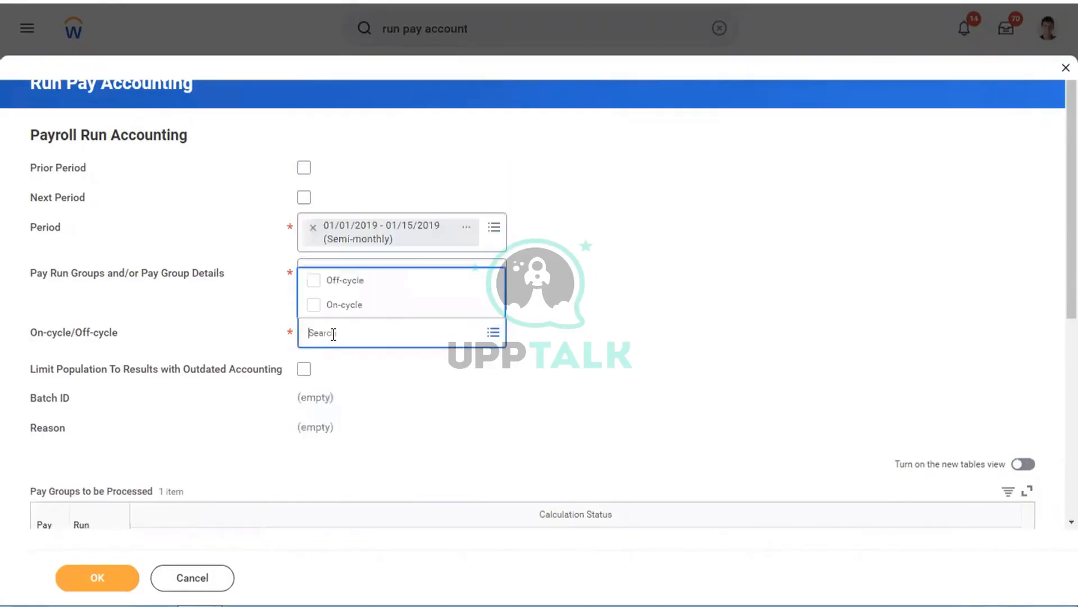
left_click(343, 314)
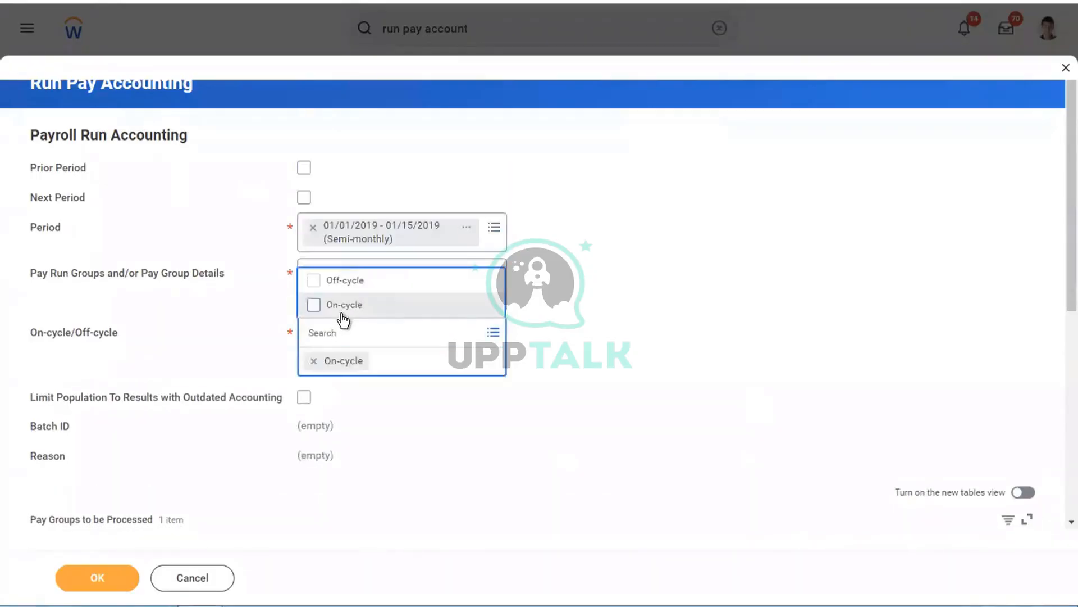
left_click(752, 288)
scroll(391, 337, "down", 1)
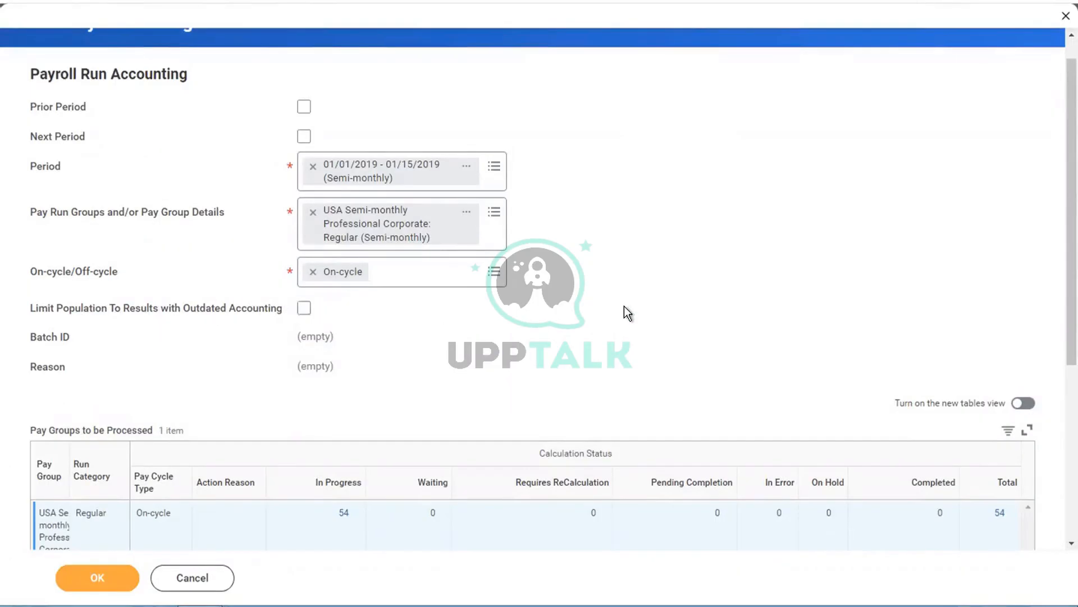
scroll(628, 312, "down", 3)
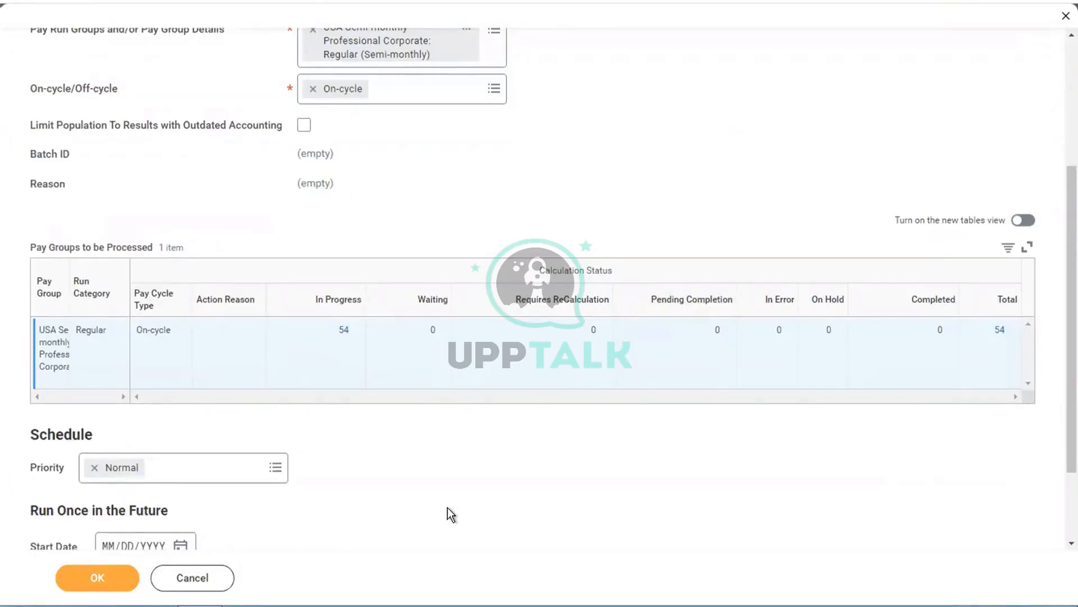
scroll(452, 514, "down", 2)
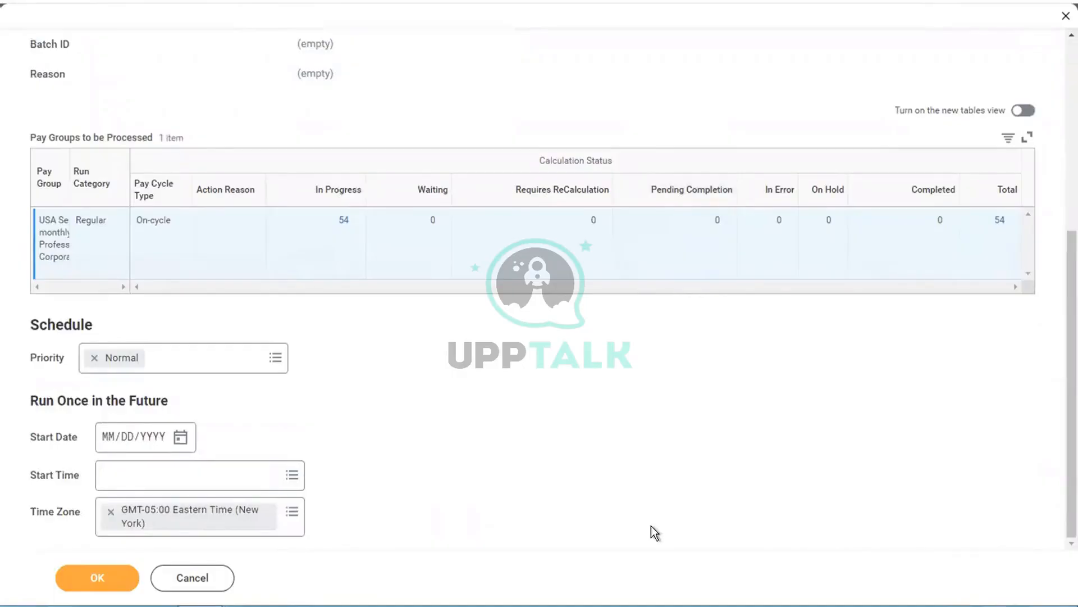
scroll(655, 533, "up", 5)
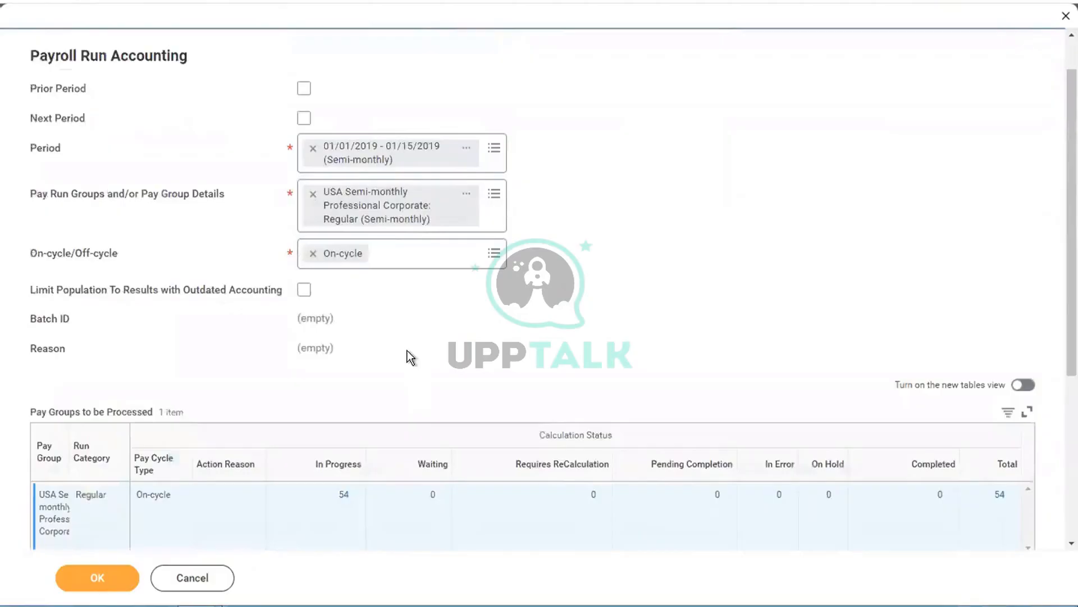
key("ctrl+Left")
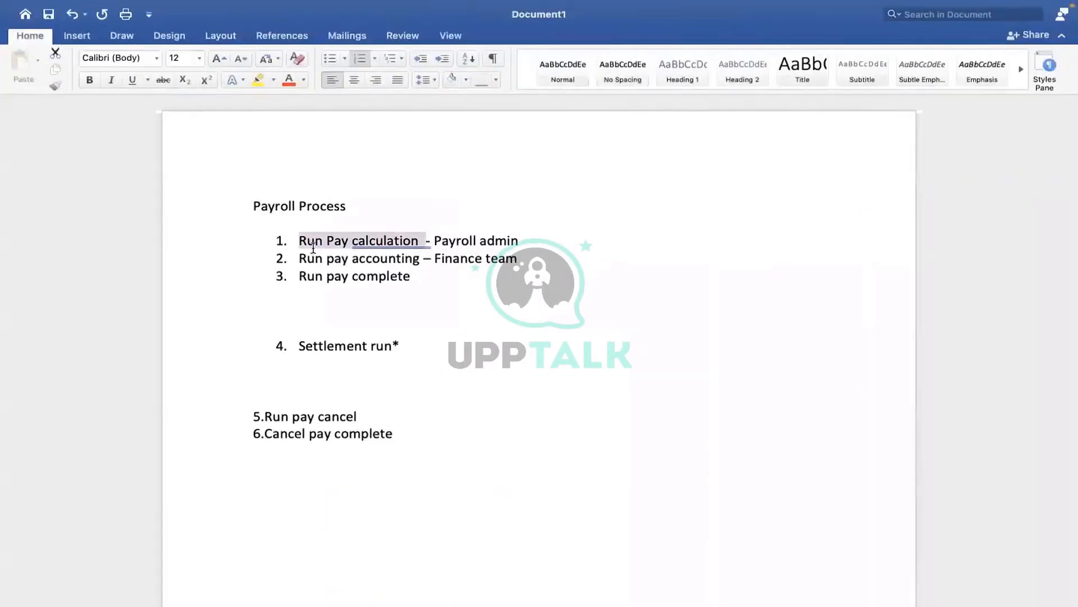
left_click(314, 246)
left_click_drag(314, 246, 404, 238)
key("ctrl+Right")
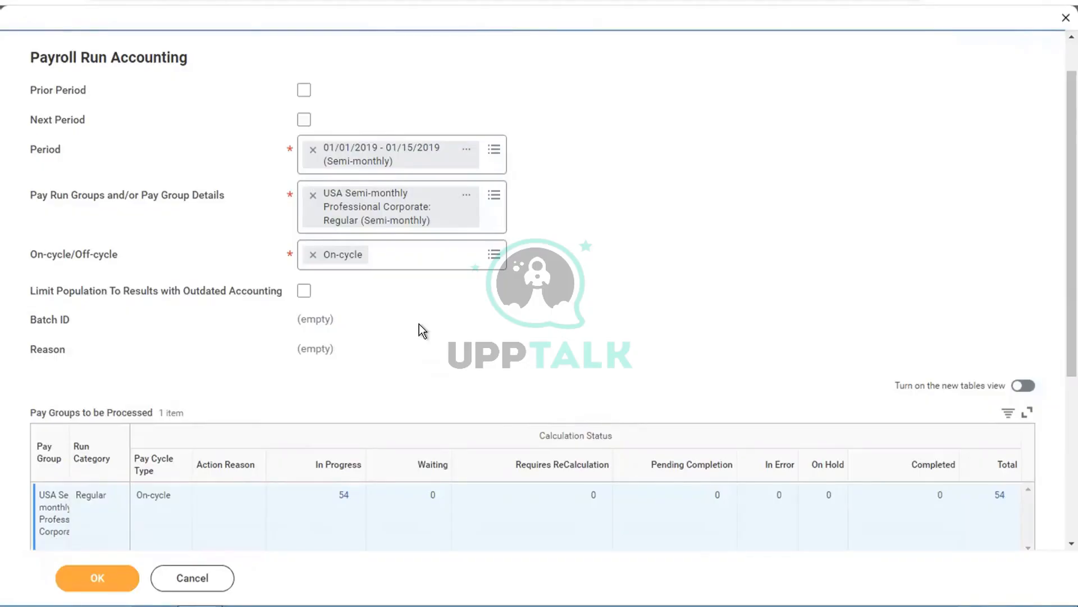
Submit the pay accounting run and refresh its background process until it finishes
scroll(419, 324, "down", 3)
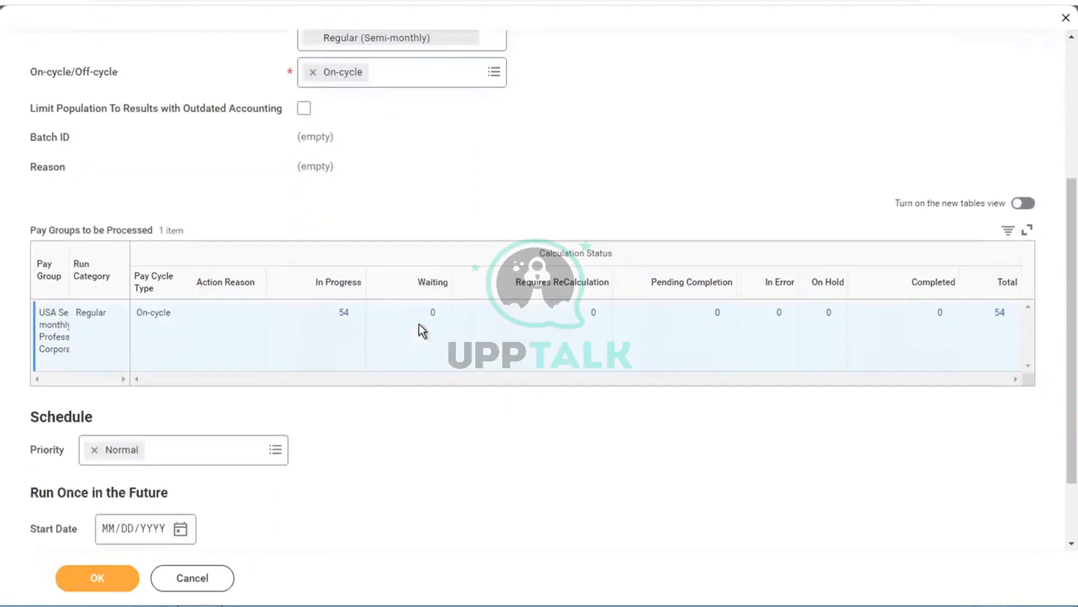
left_click(97, 582)
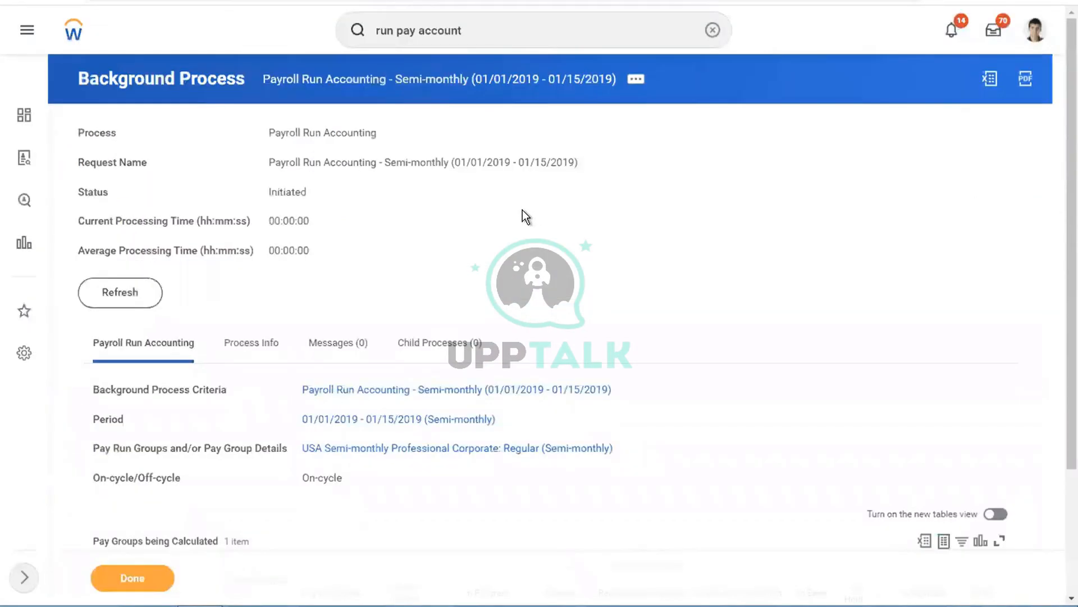
left_click(118, 297)
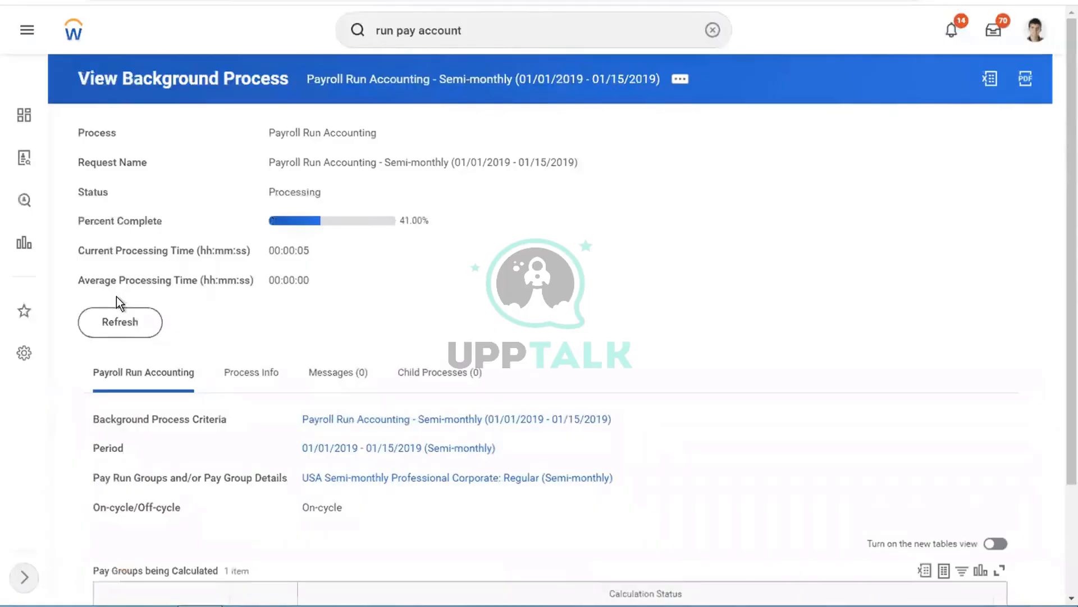
left_click(116, 322)
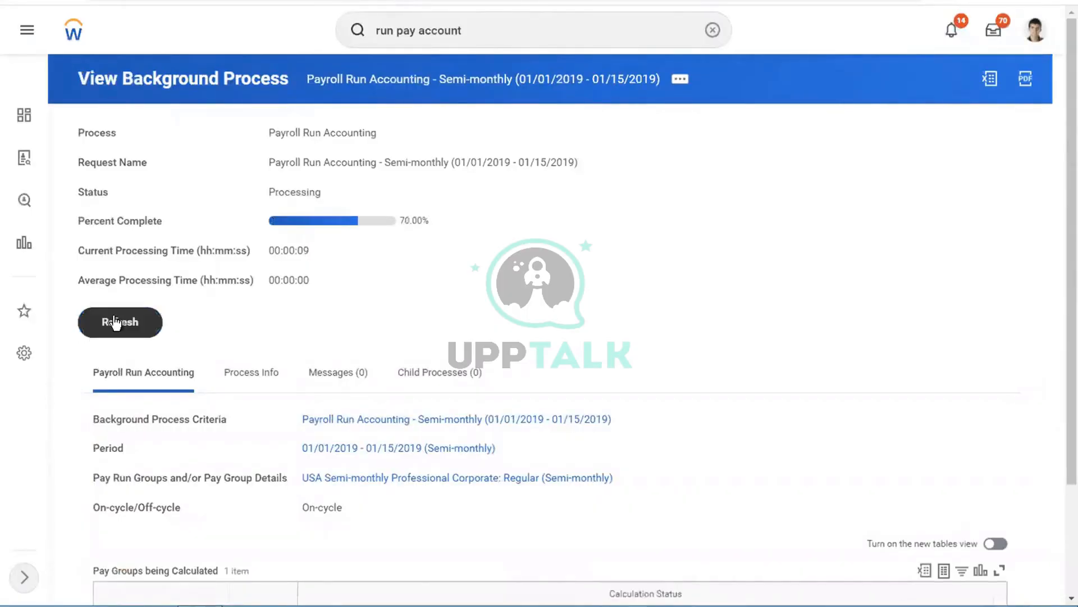
left_click(115, 322)
left_click(115, 321)
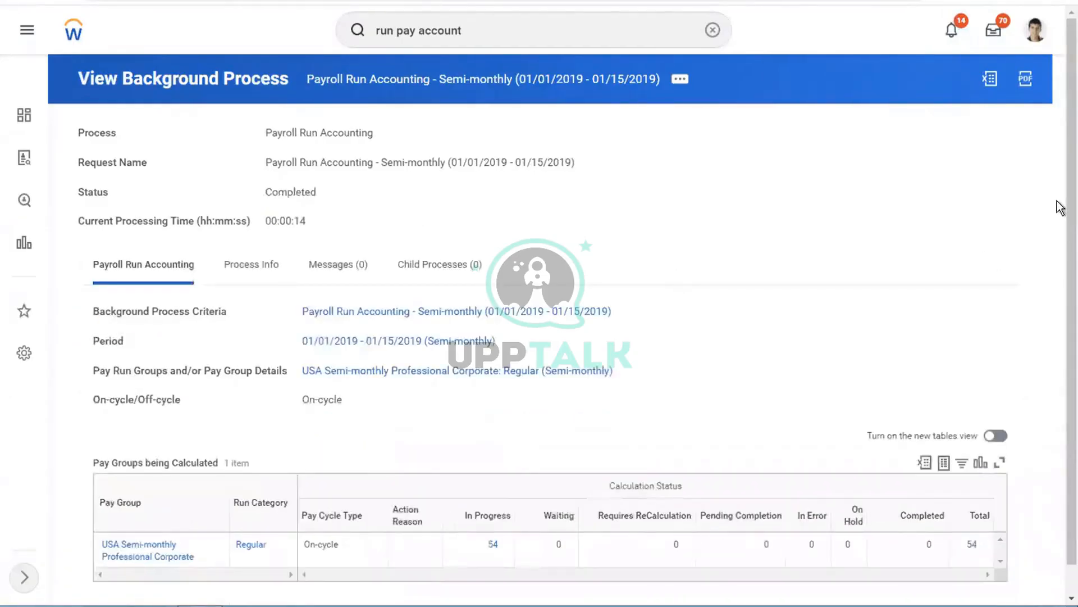
Examine the accounting run's status and its process info, going through the step details from the balancing worktags to the fringe benefit steps
scroll(1058, 269, "down", 1)
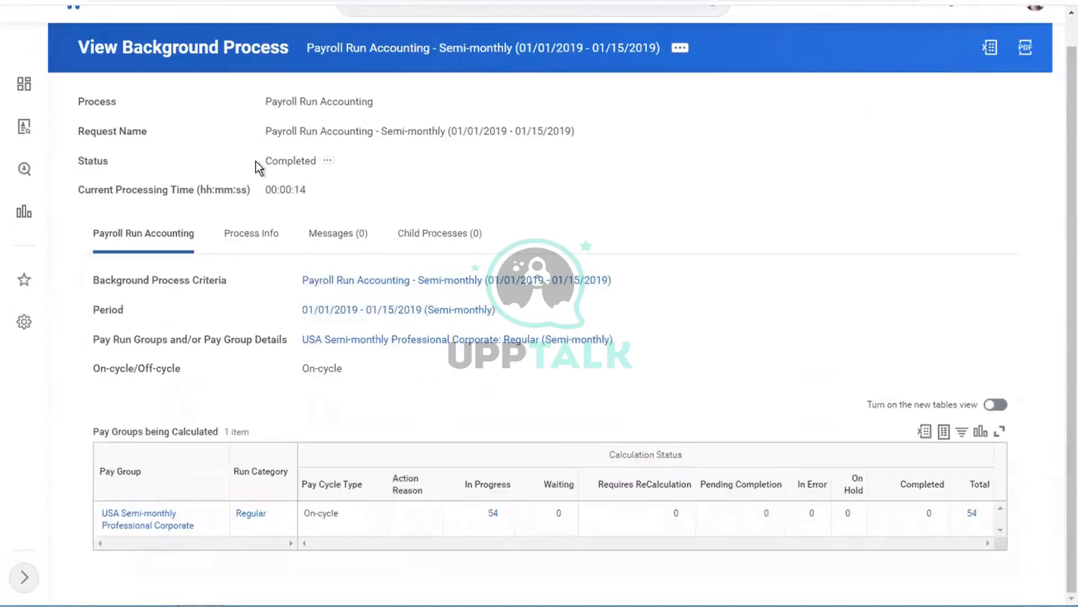
left_click_drag(265, 162, 301, 162)
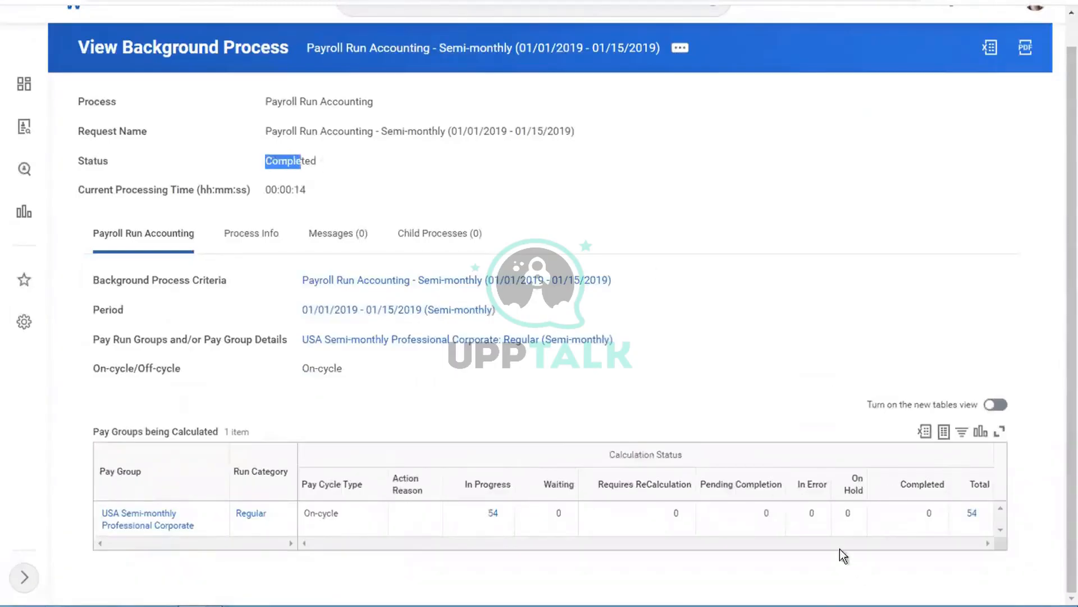
left_click(244, 234)
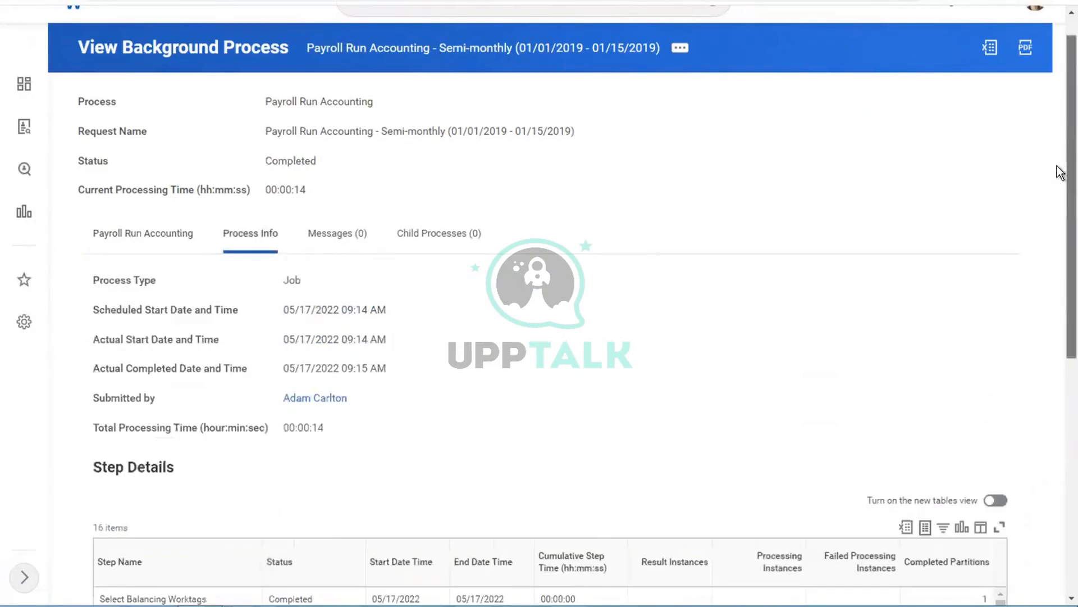
left_click_drag(1065, 169, 1060, 423)
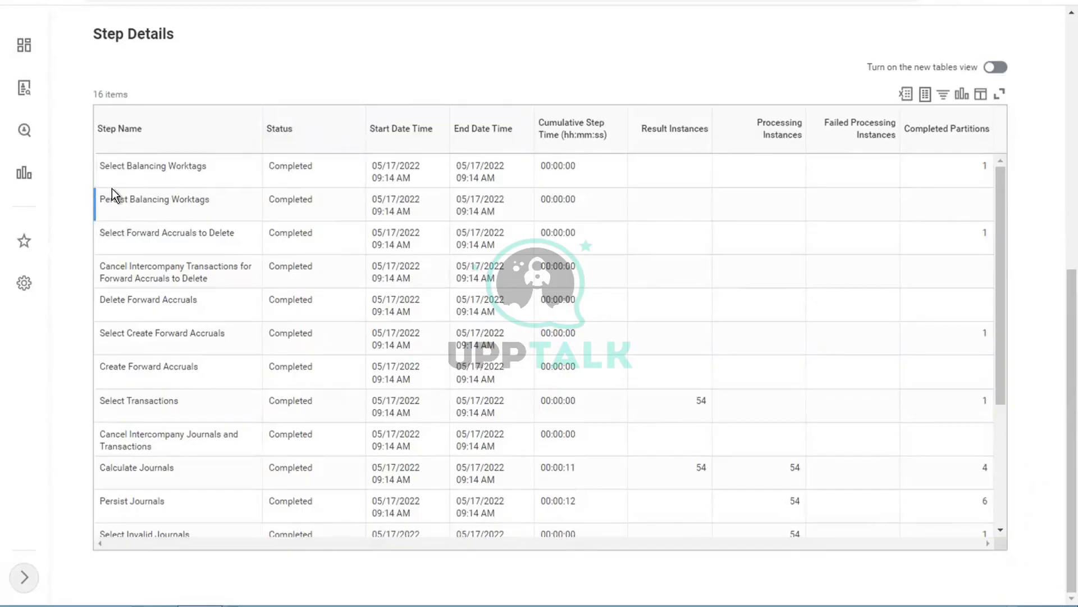
left_click(197, 204)
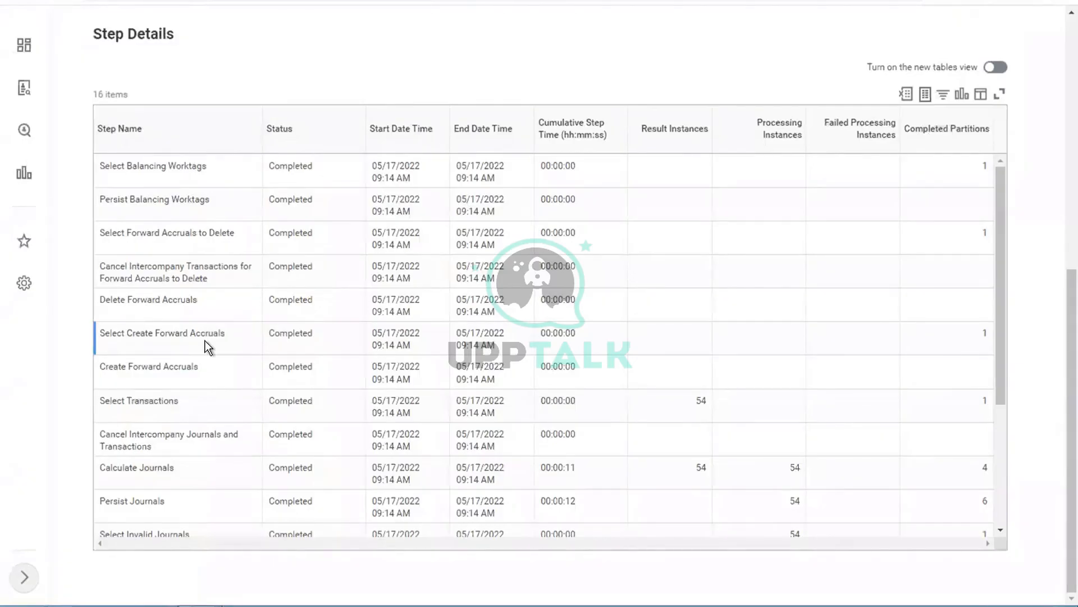
left_click(251, 461)
scroll(251, 462, "down", 2)
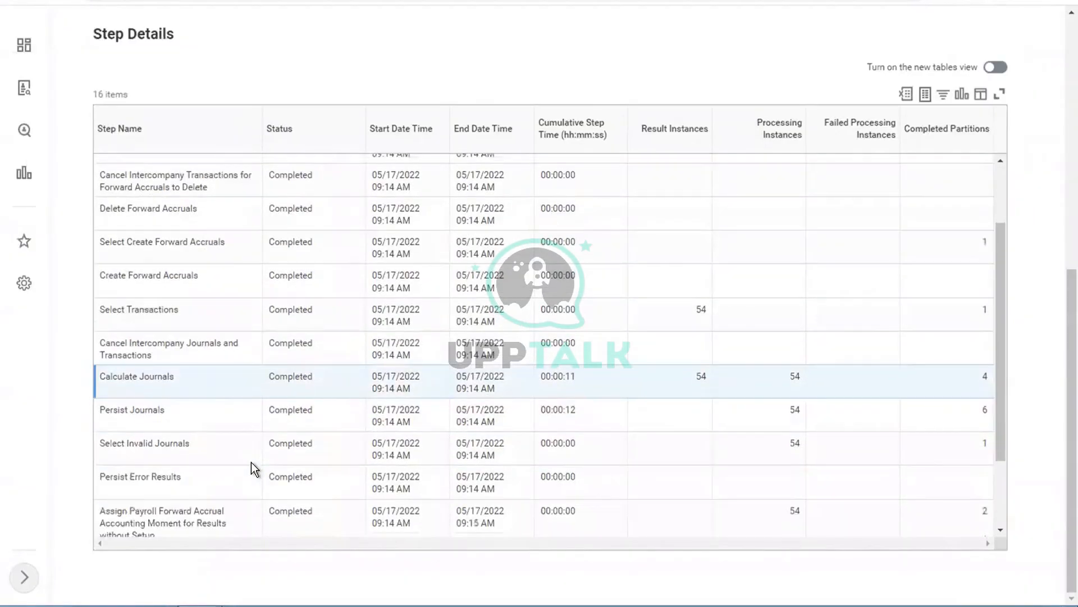
scroll(252, 463, "down", 1)
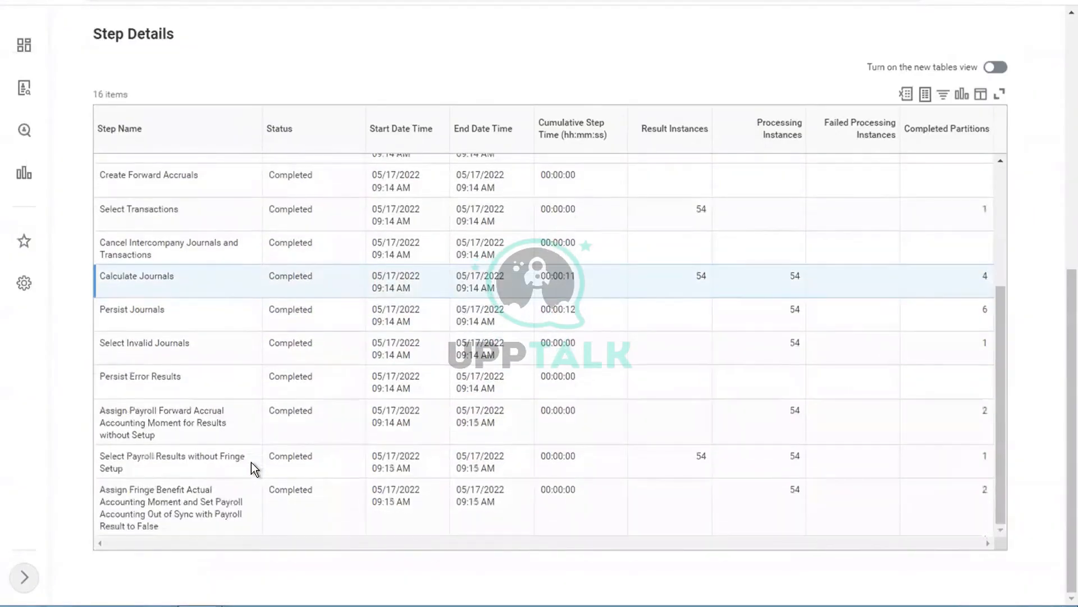
Review the accounting run's step details from the fringe benefit steps back up to the balancing worktags
scroll(251, 462, "up", 3)
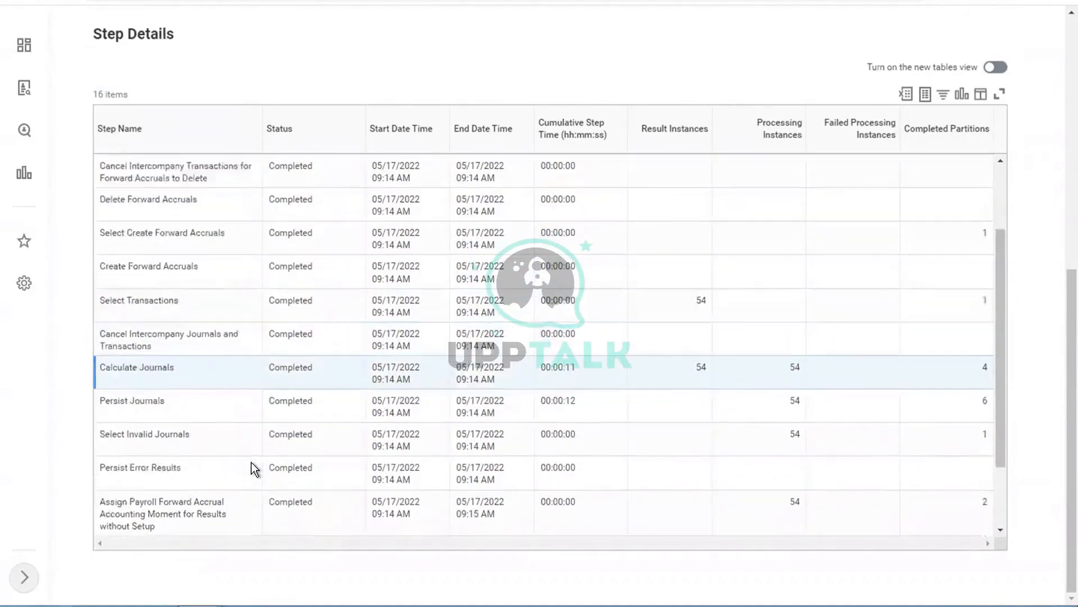
scroll(251, 461, "up", 1)
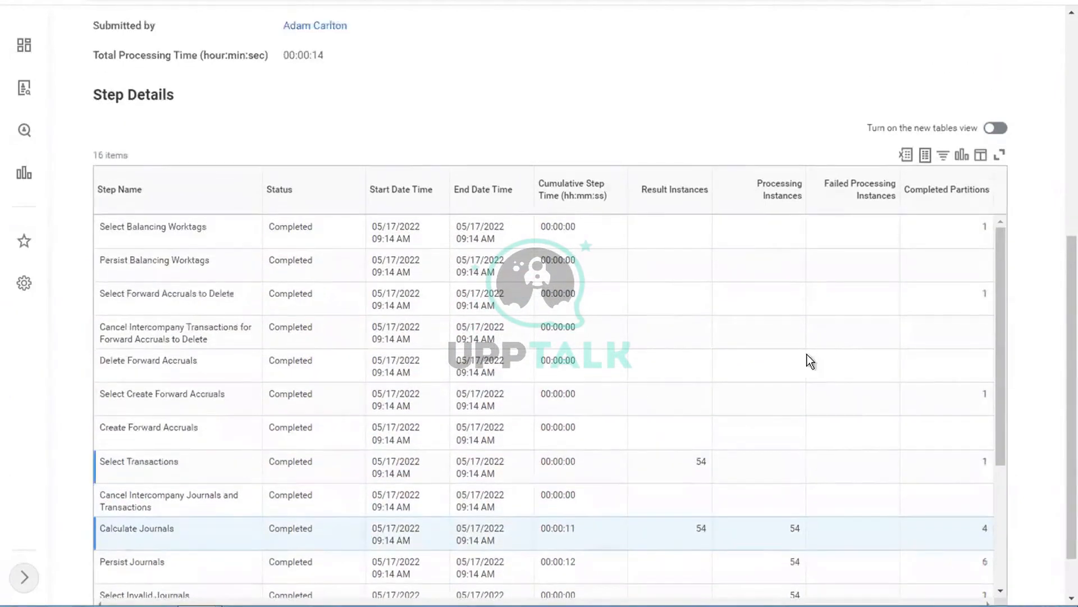
scroll(414, 144, "up", 5)
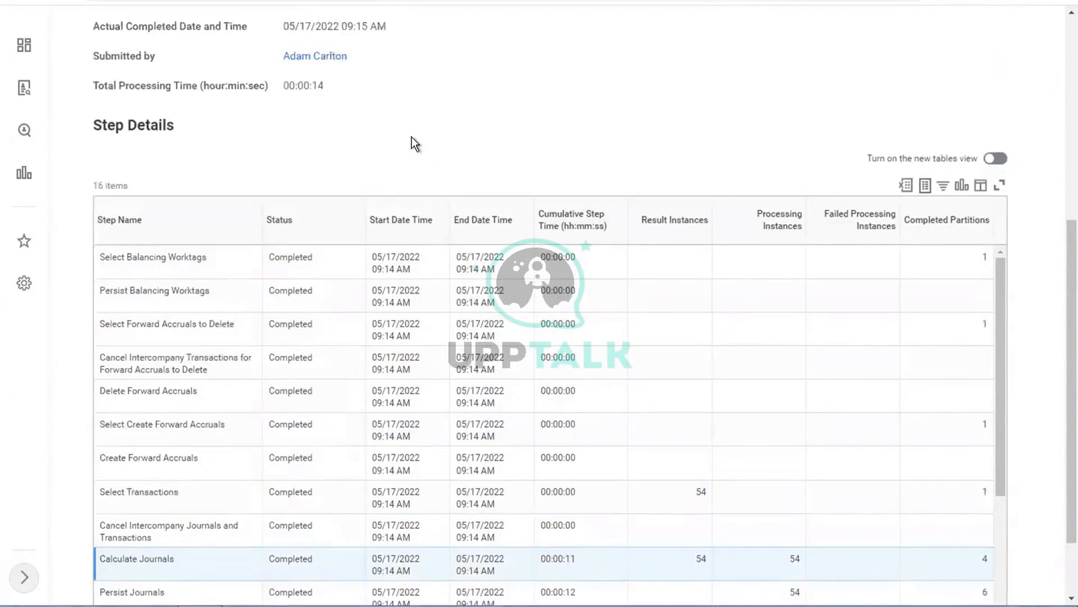
Switch to the Word payroll process list and review its third item, Run pay complete
key("ctrl+Left")
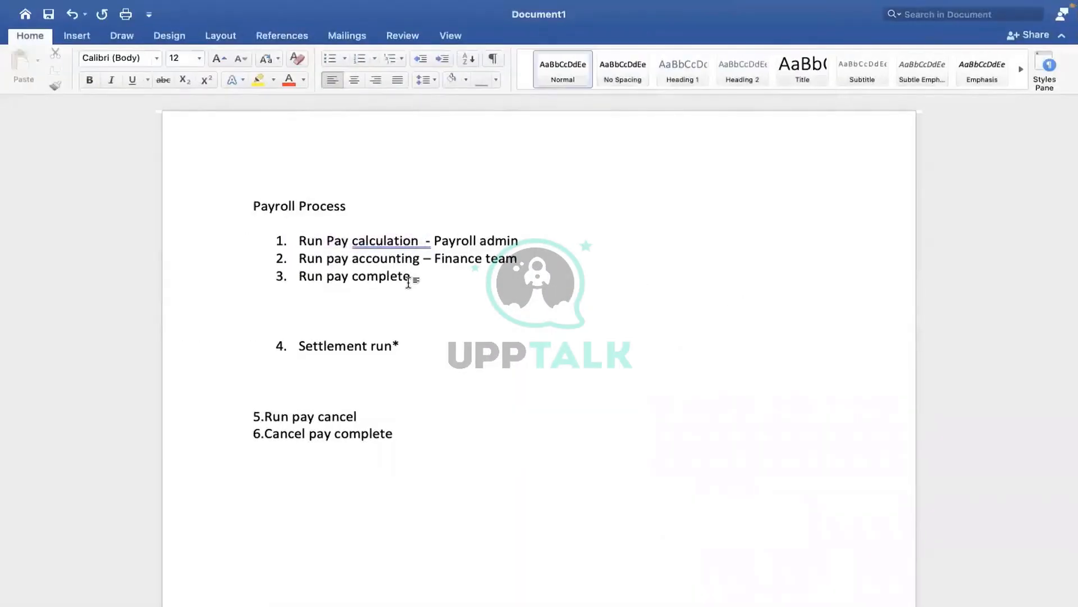
left_click_drag(409, 282, 302, 278)
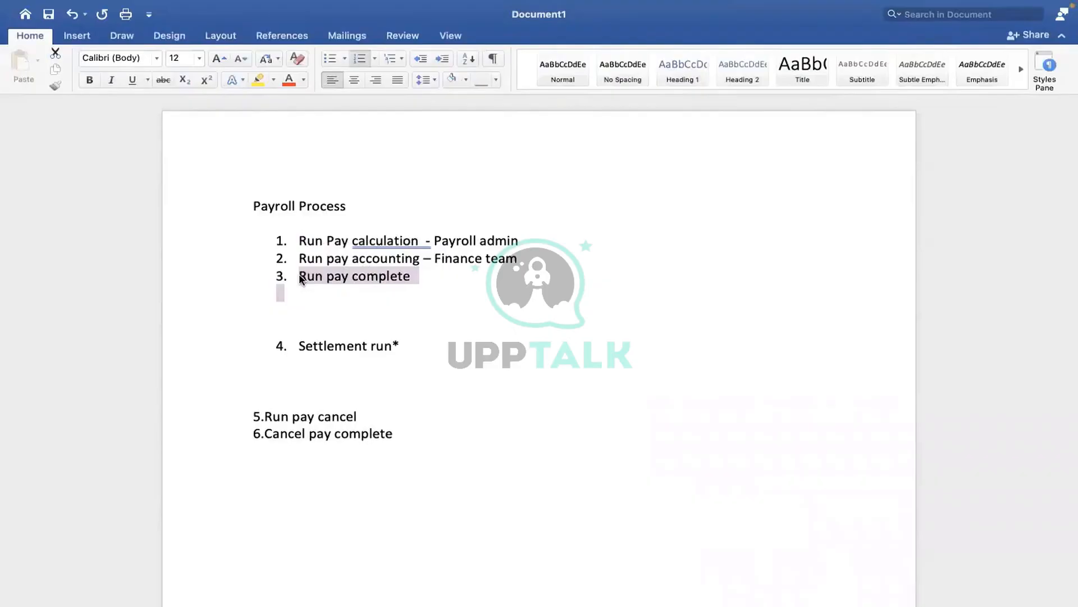
left_click(301, 279)
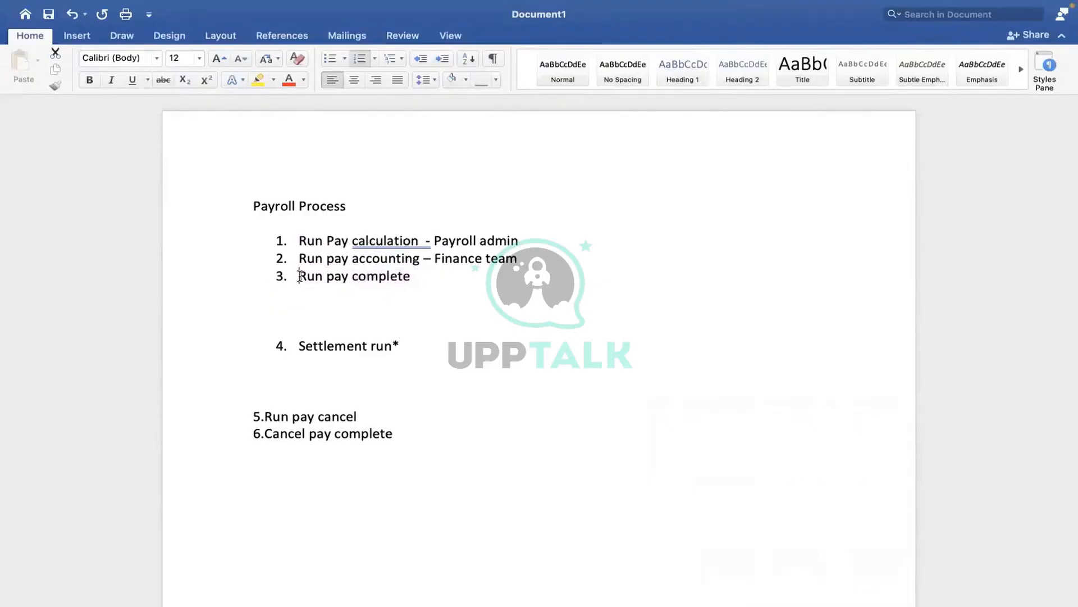
left_click(360, 280)
left_click(421, 279)
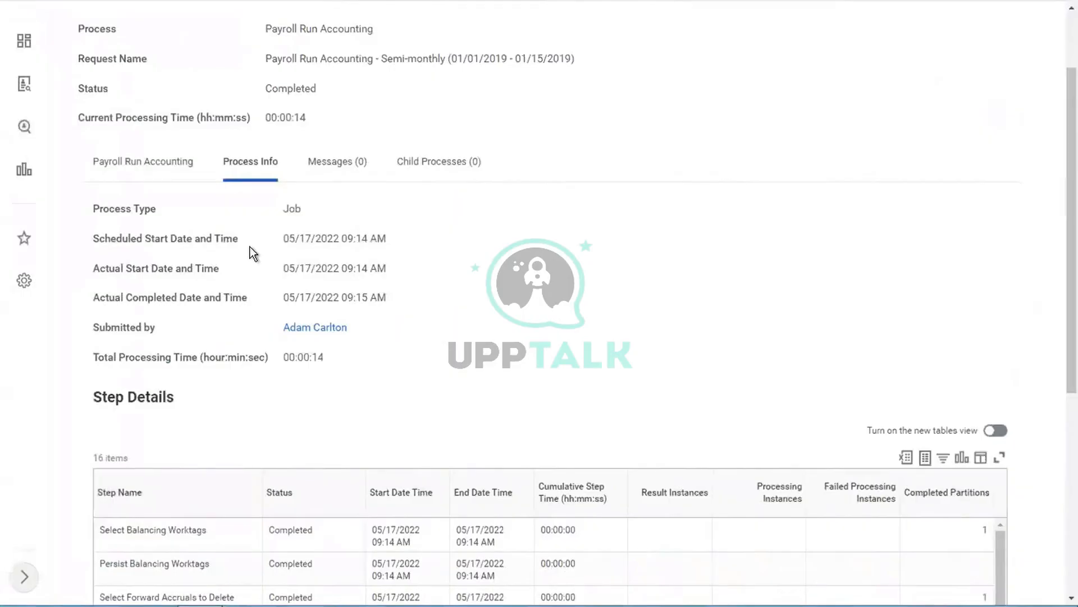
Return to Workday and review the accounting run's criteria, including its period and pay groups being calculated
left_click(138, 164)
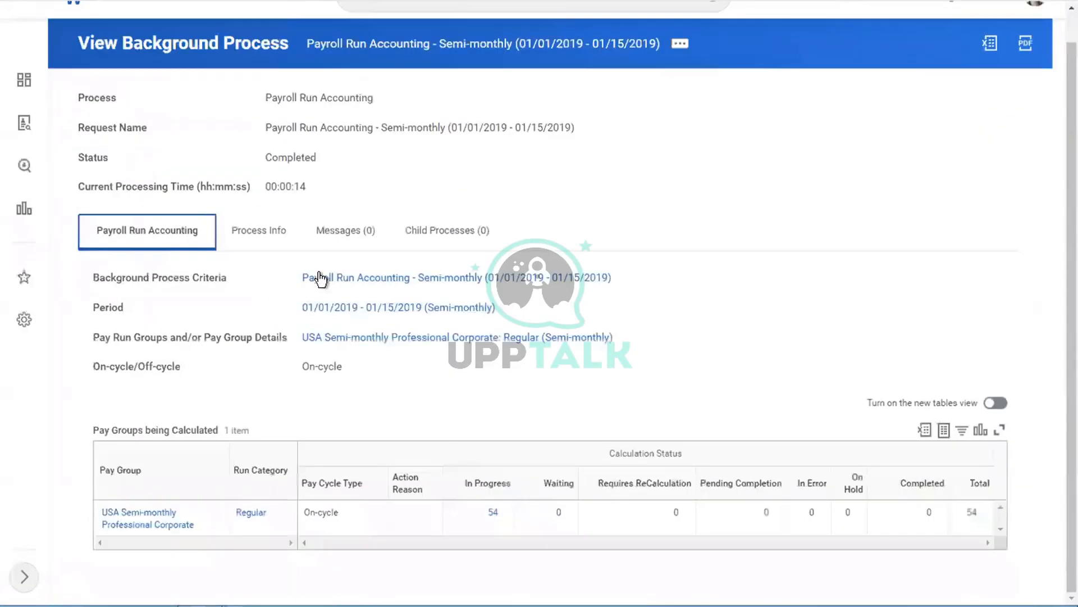
left_click_drag(282, 308, 511, 313)
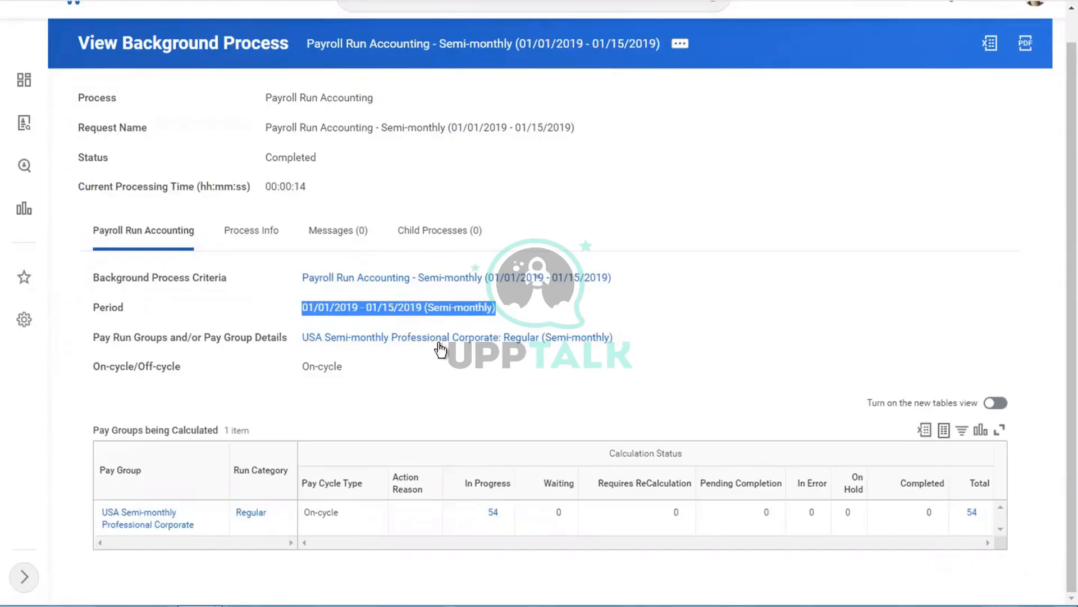
left_click(743, 289)
scroll(743, 289, "up", 1)
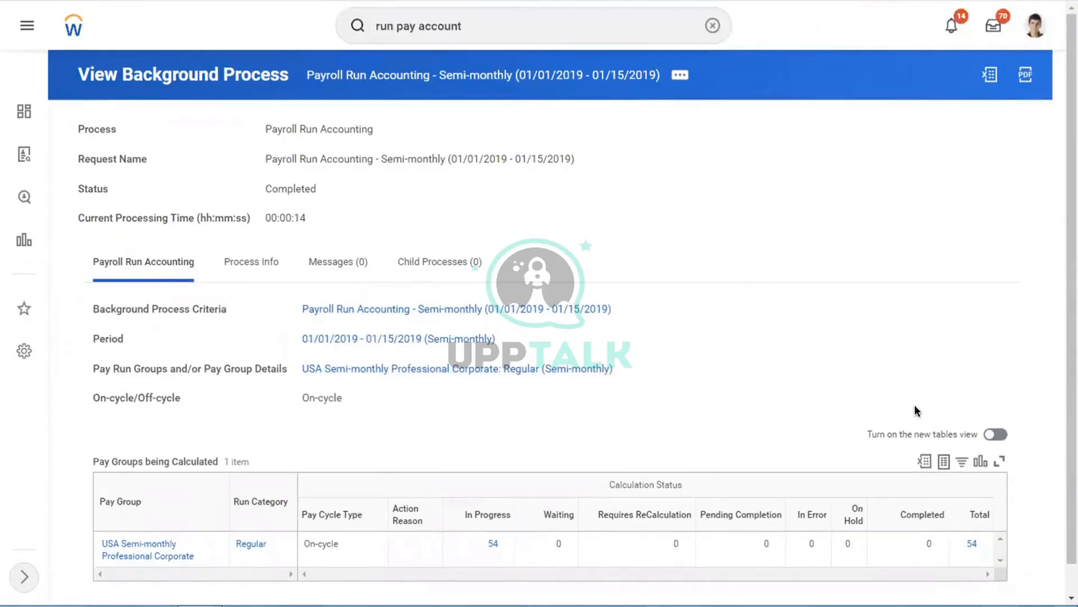
Search for the Run Pay Complete task and open it
left_click(711, 27)
type("run")
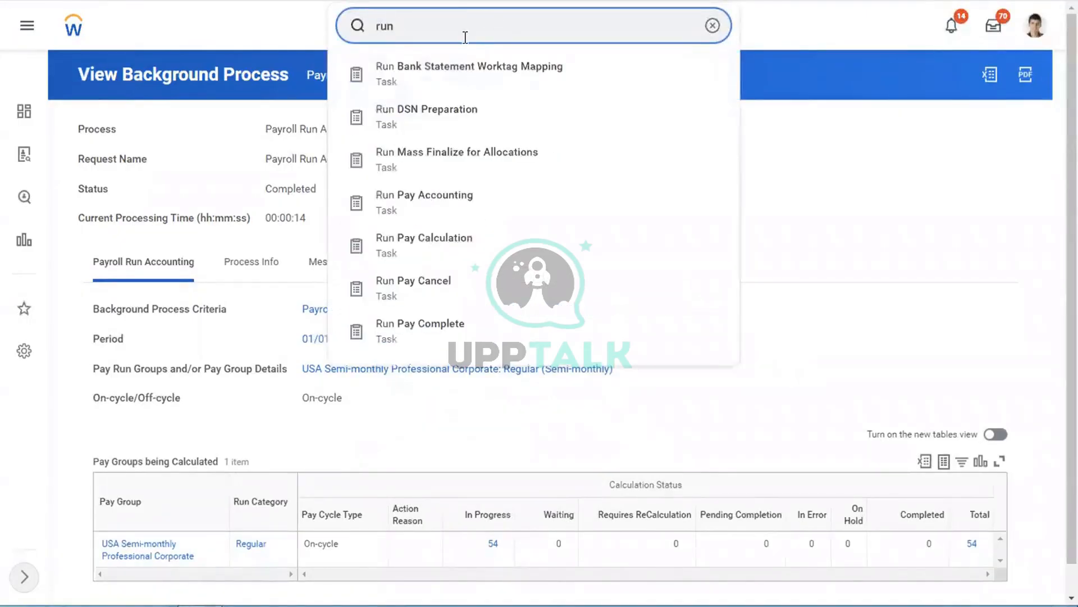
left_click(712, 26)
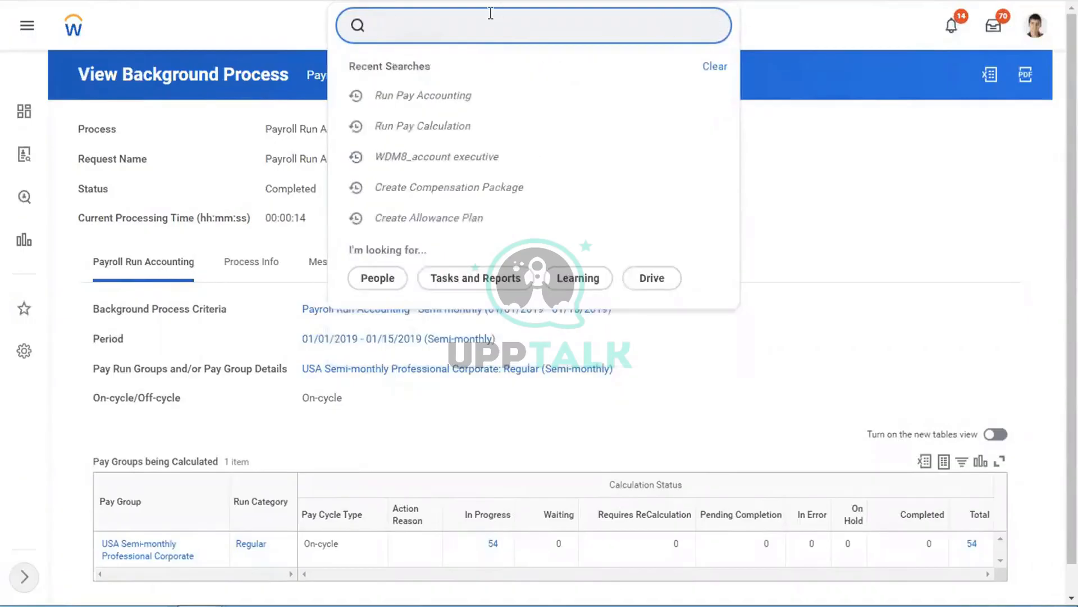
type("run pay comple")
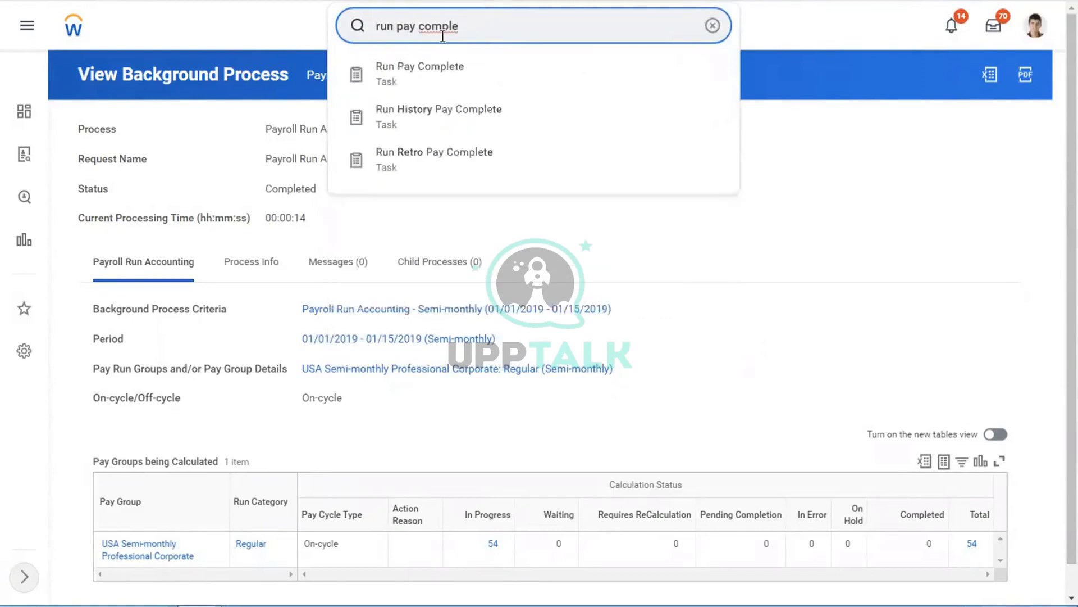
left_click(430, 67)
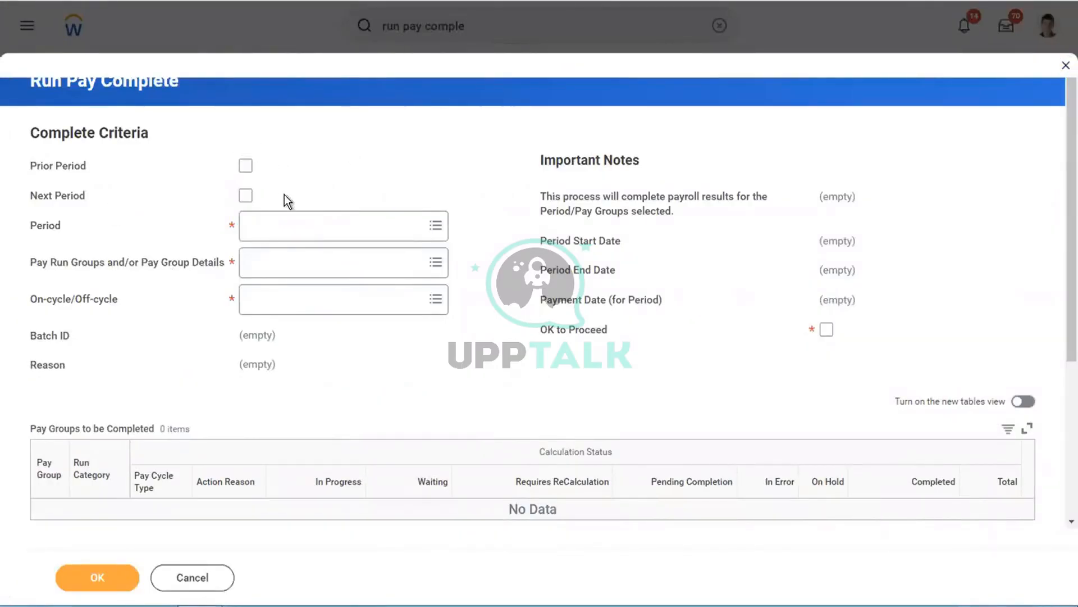
Set the completion period to 01/01/2019 - 01/15/2019 (Semi-monthly) and the pay group detail to USA Semi-monthly Professional Corporate: Regular (Semi-monthly)
left_click(261, 227)
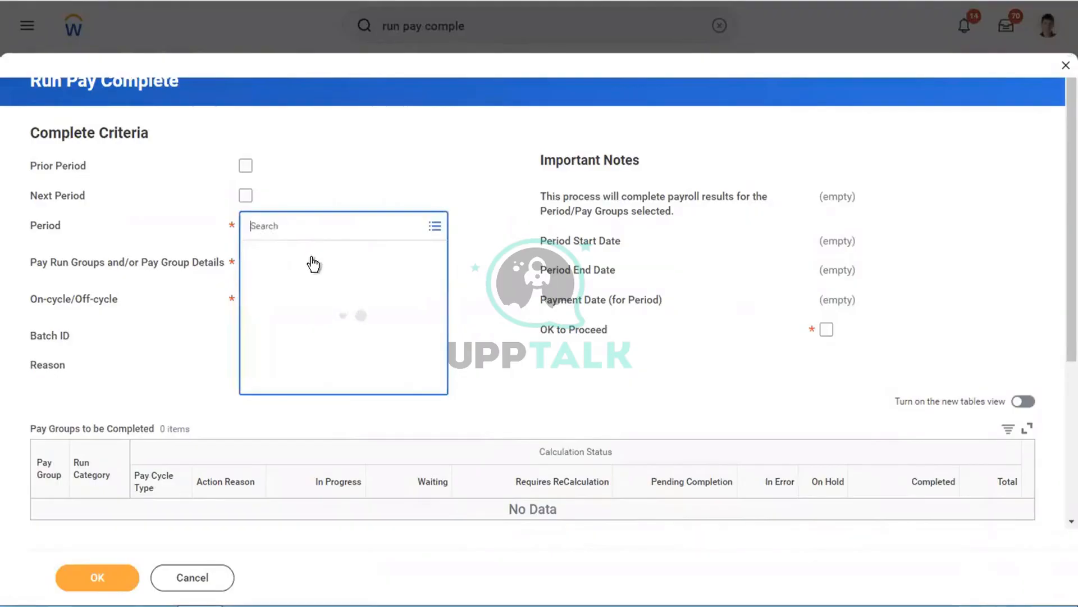
left_click(291, 250)
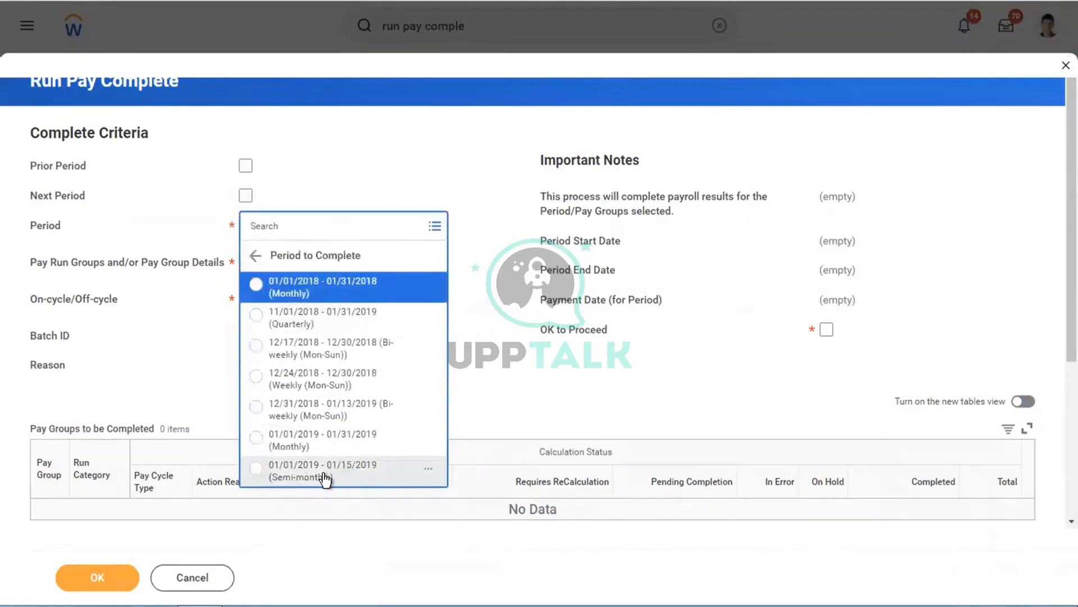
left_click(325, 477)
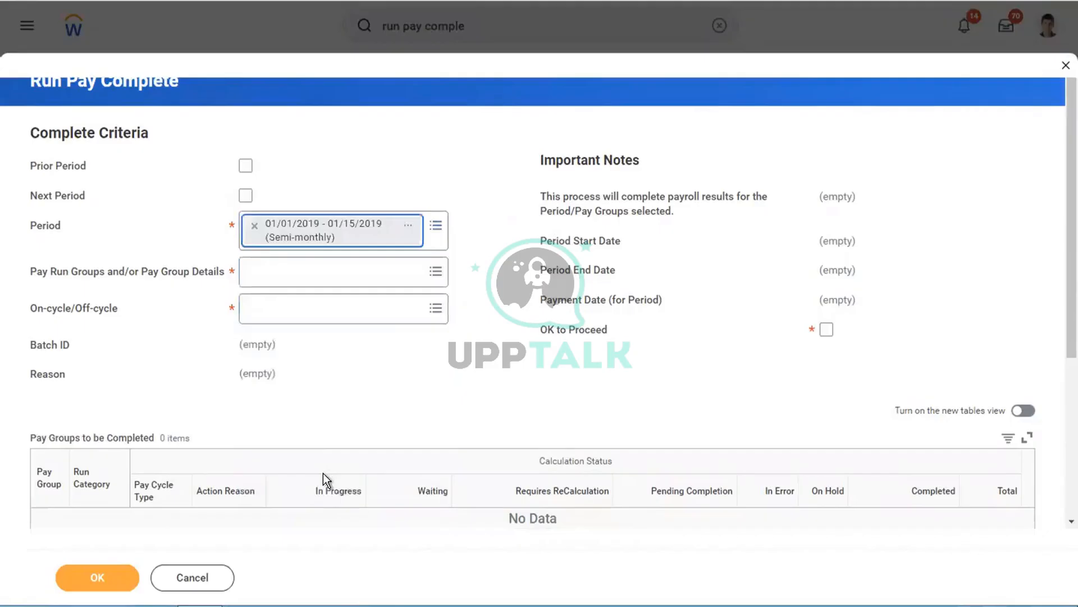
left_click(265, 277)
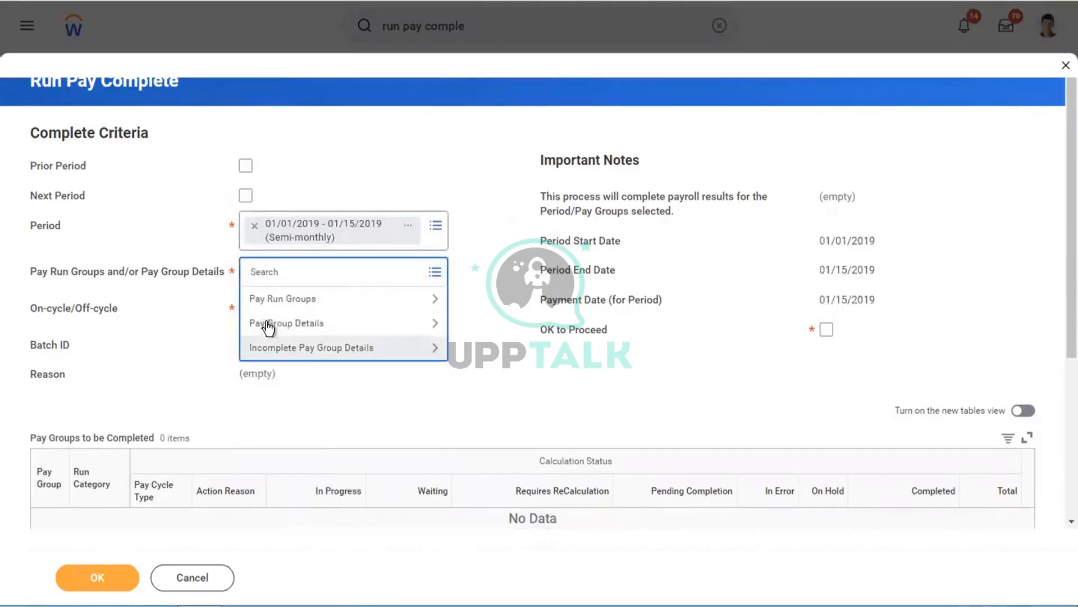
left_click(268, 324)
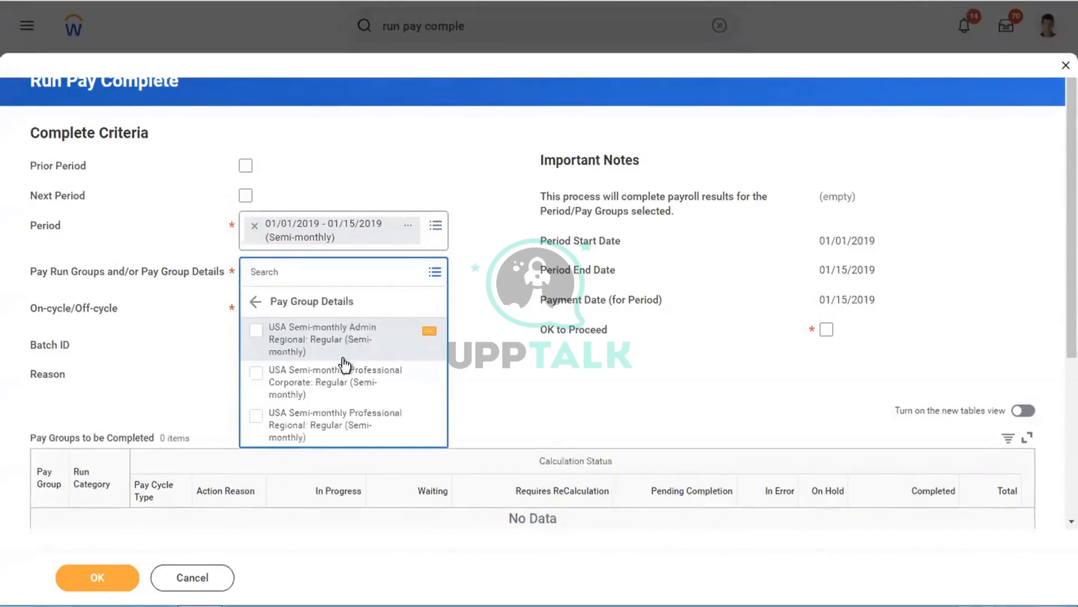
left_click(297, 397)
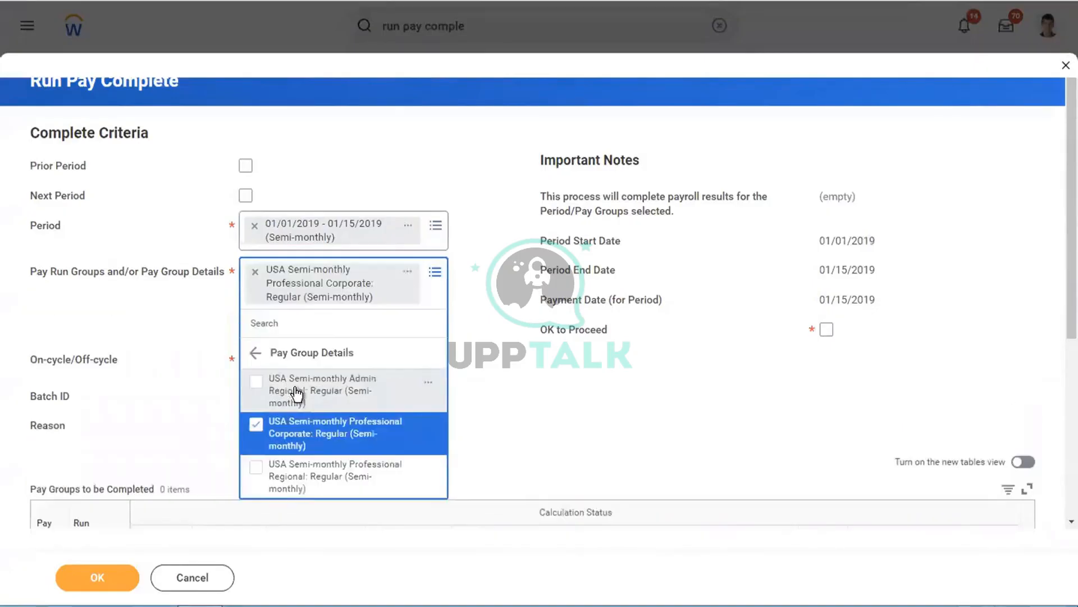
left_click(536, 351)
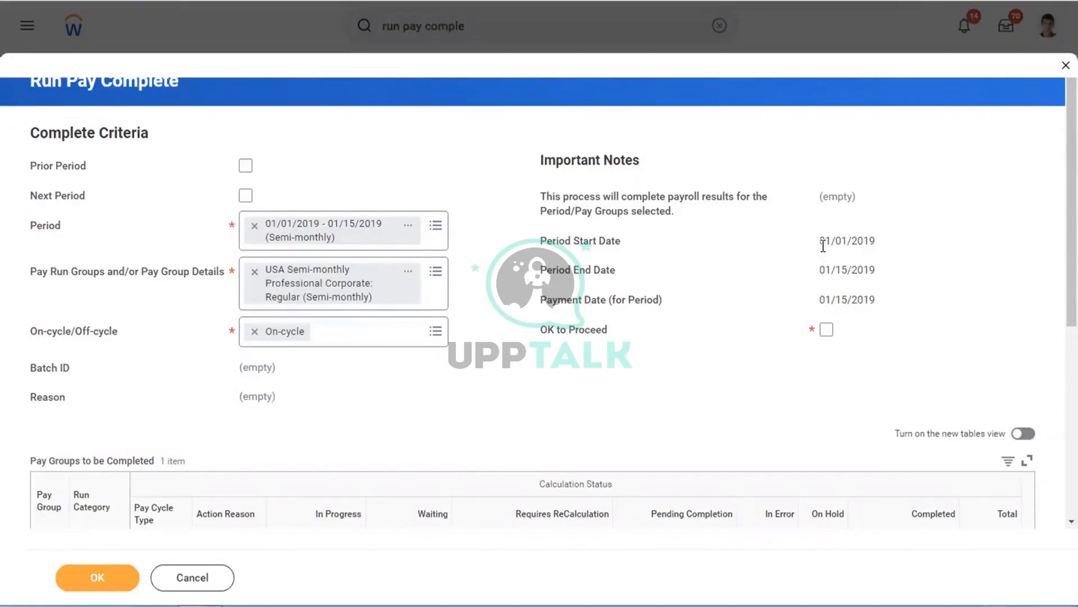
Check the period start date, period end date and payment date in the Important Notes
left_click_drag(820, 245, 886, 244)
left_click_drag(818, 269, 869, 272)
left_click(854, 298)
left_click_drag(818, 299, 874, 302)
left_click_drag(871, 249, 860, 239)
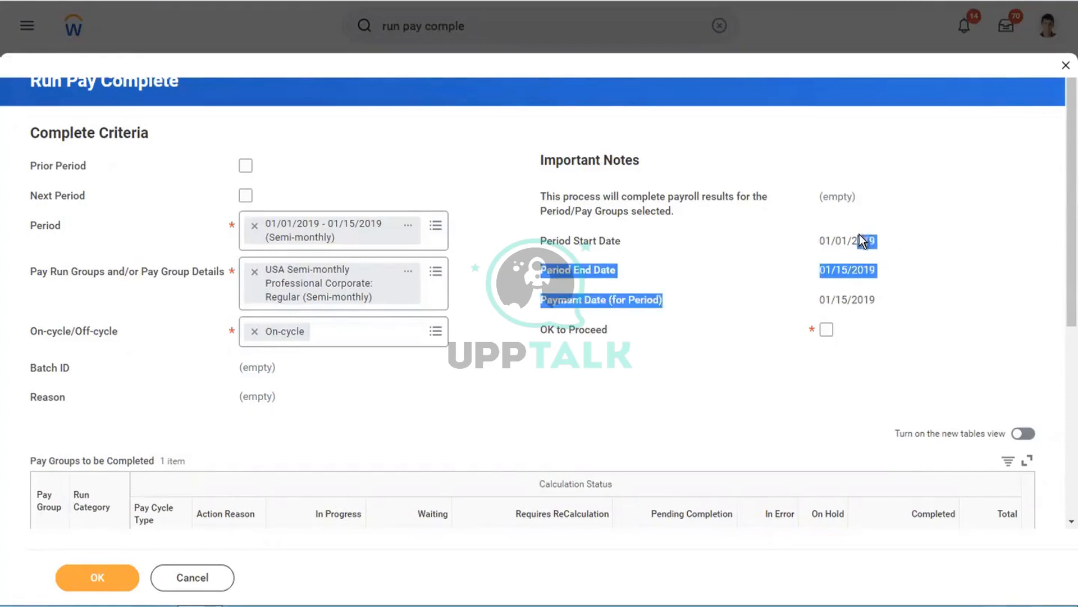
left_click(810, 245)
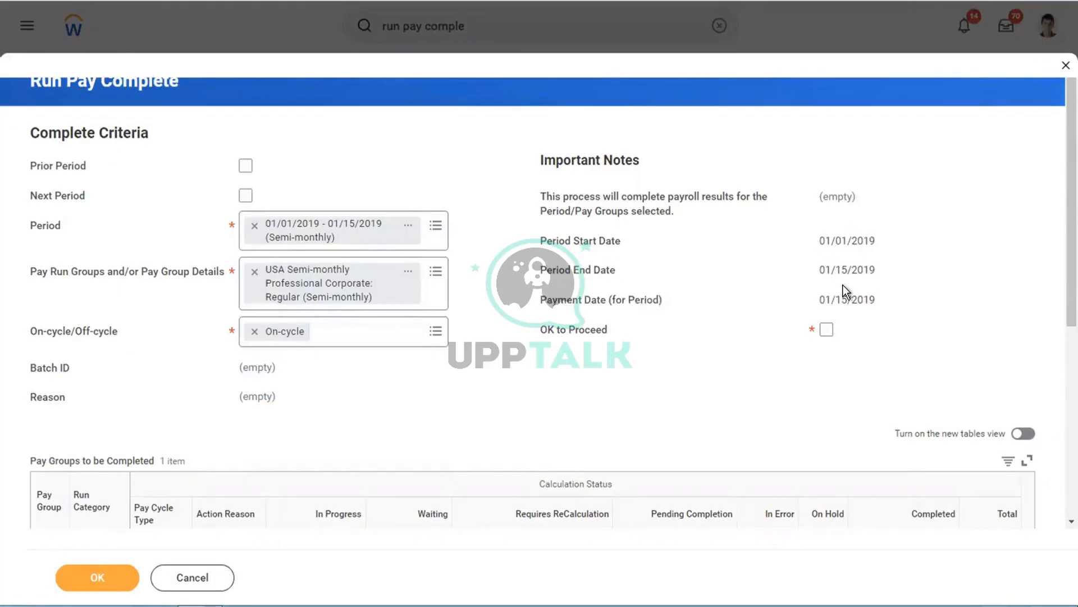
Mark the pay complete run as OK to Proceed and review the pay groups to be completed and the schedule options
left_click(829, 330)
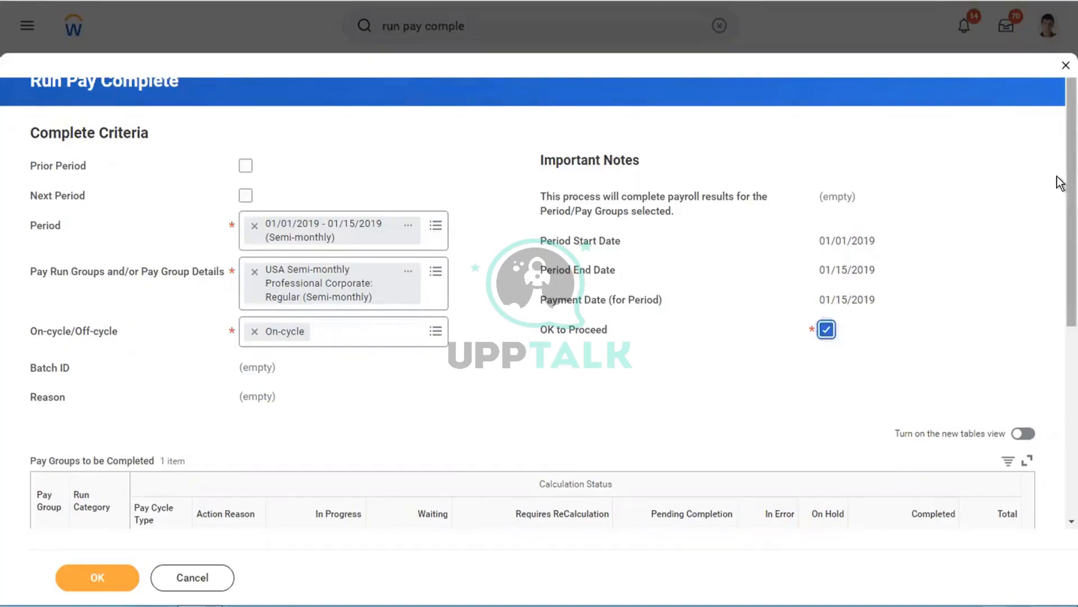
scroll(1060, 322, "down", 5)
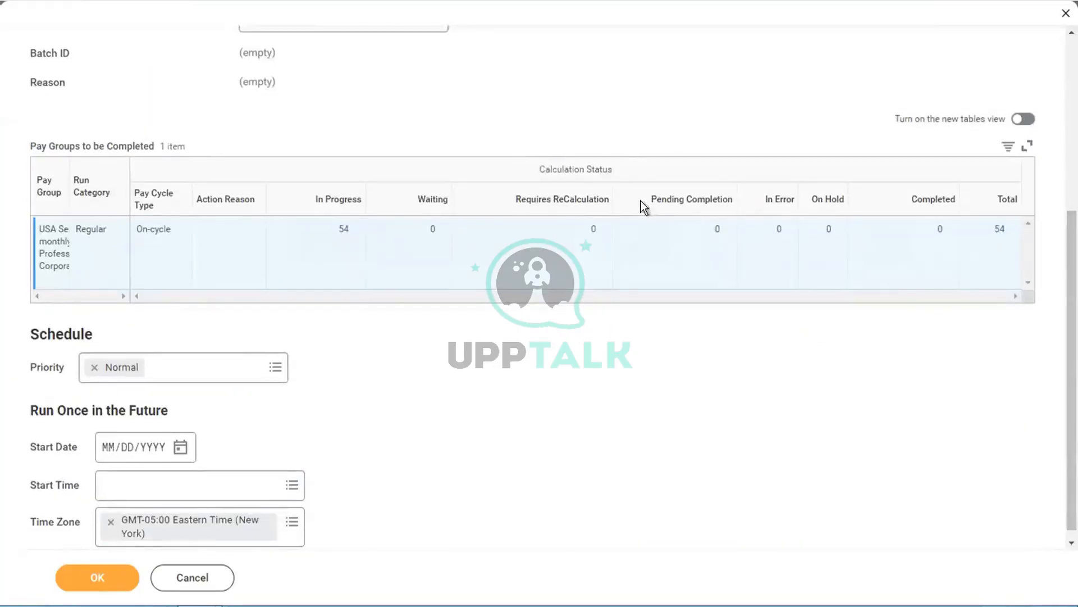
left_click_drag(1057, 433, 1057, 222)
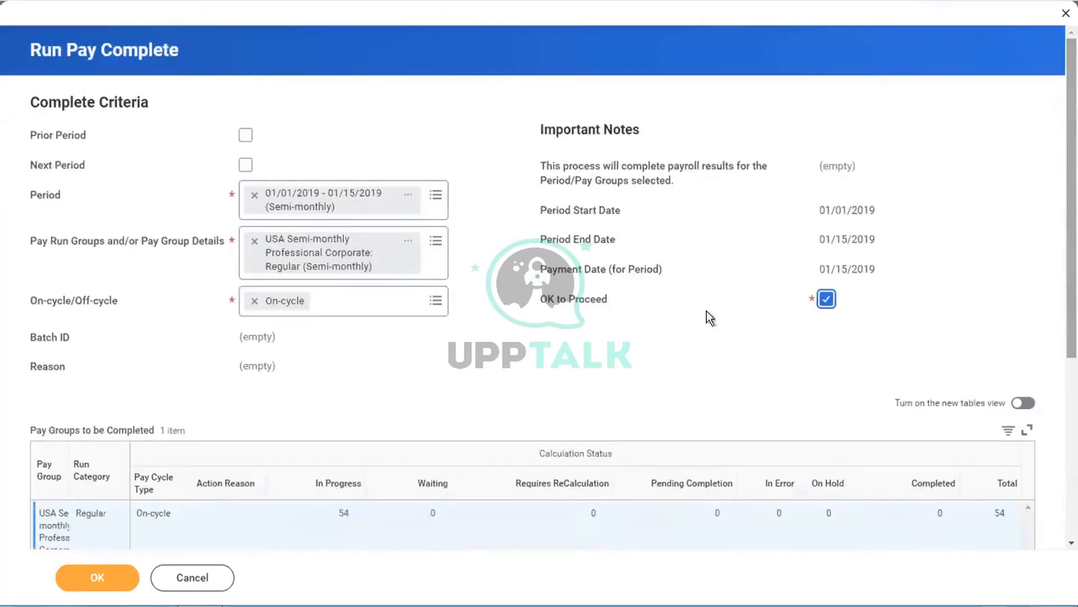
Submit the pay complete run, refresh its background process until it finishes, and check its status
left_click(87, 578)
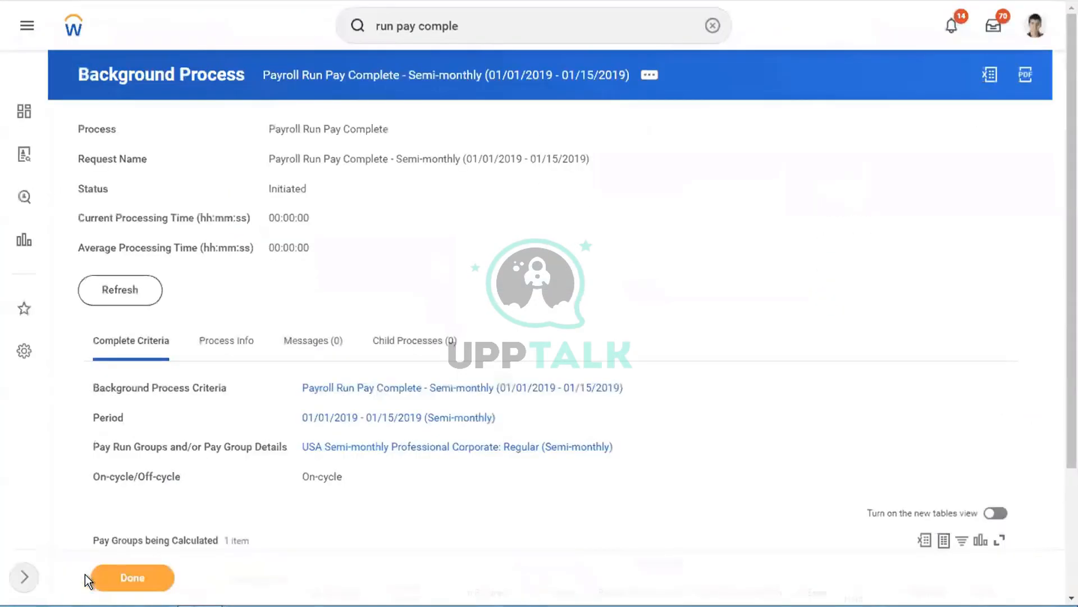
left_click(135, 303)
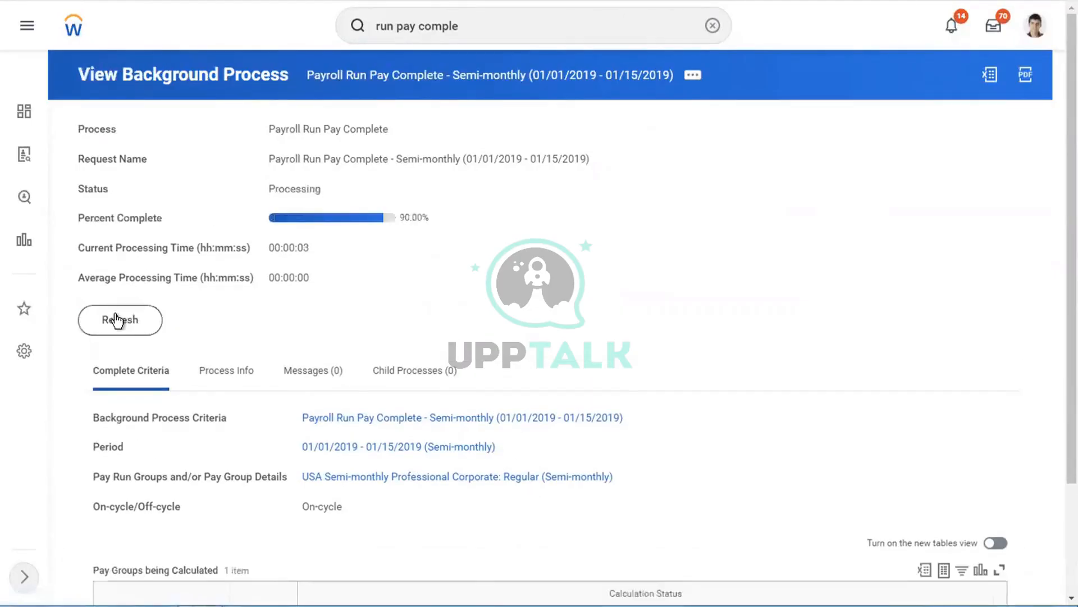
left_click(117, 321)
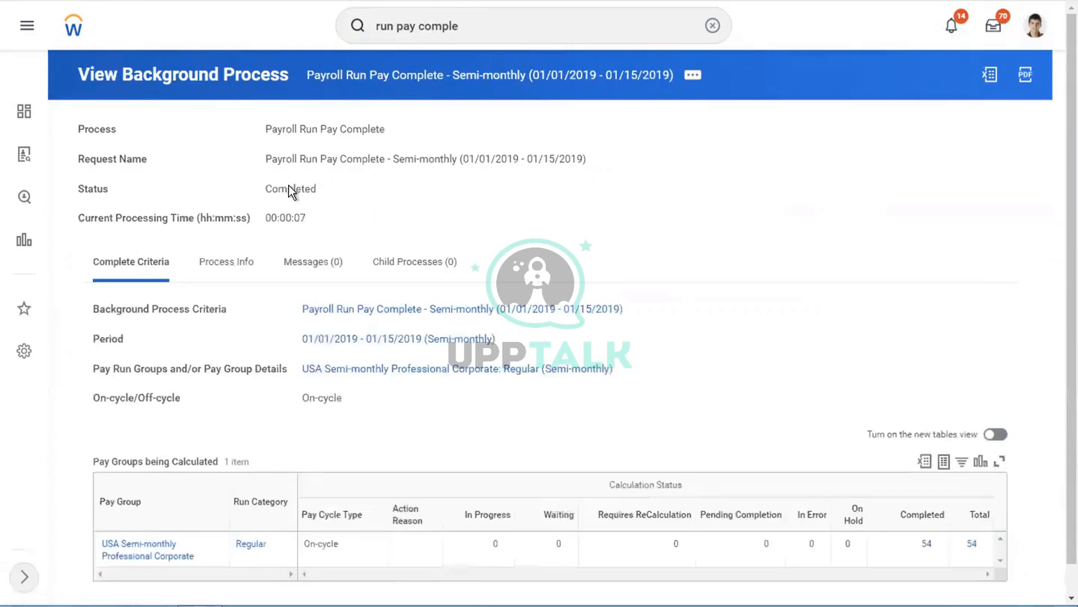
left_click_drag(264, 185, 400, 197)
left_click(401, 222)
Open the USA Semi-monthly Professional Corporate pay group and examine its pay group details, period details and period status
left_click(363, 369)
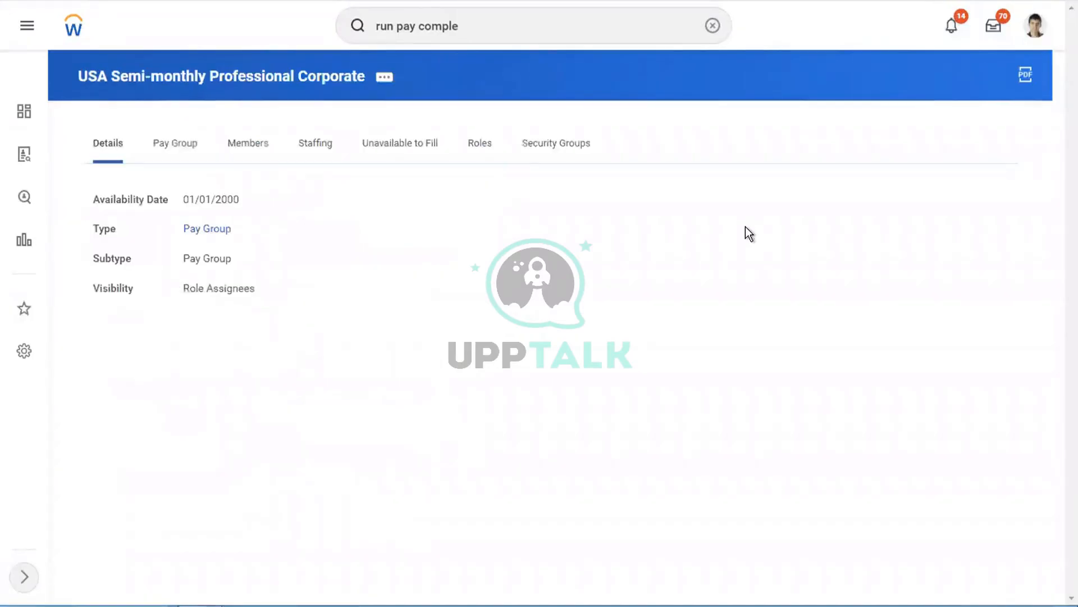
left_click(177, 145)
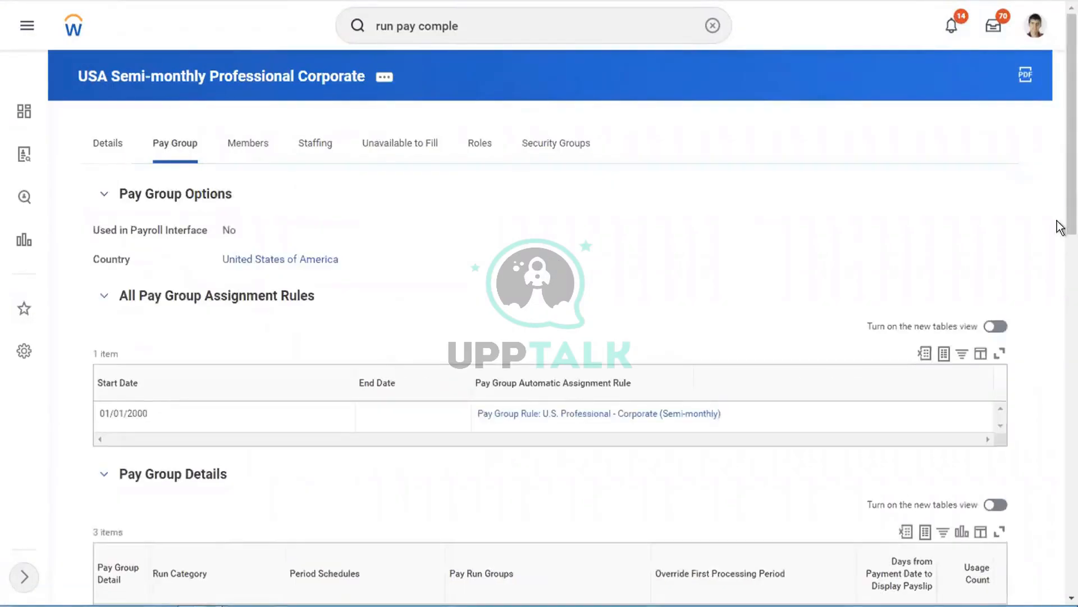
scroll(1060, 186, "down", 7)
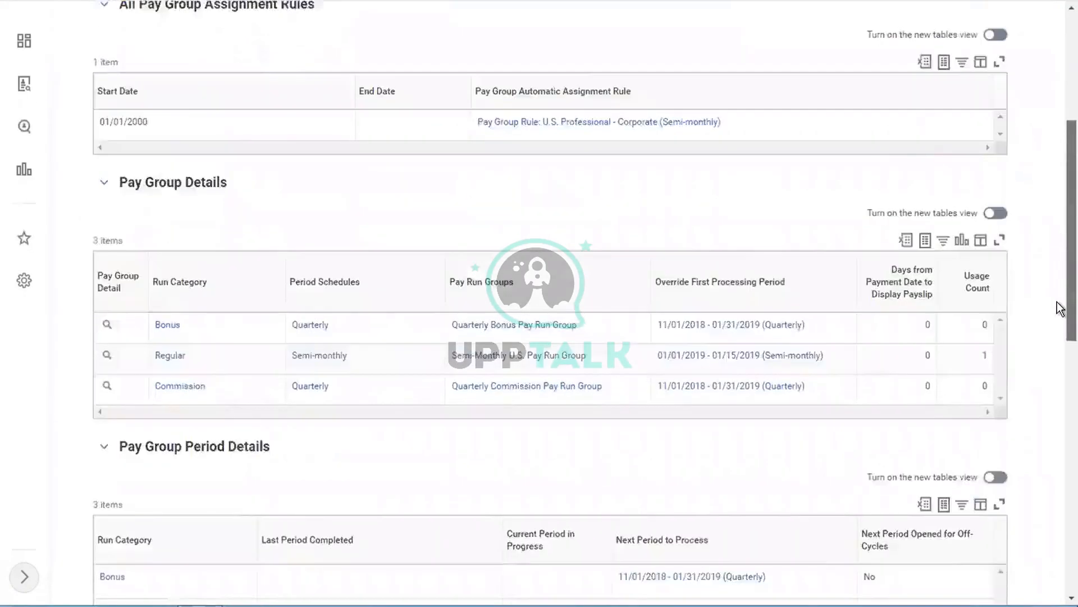
scroll(1059, 384, "down", 5)
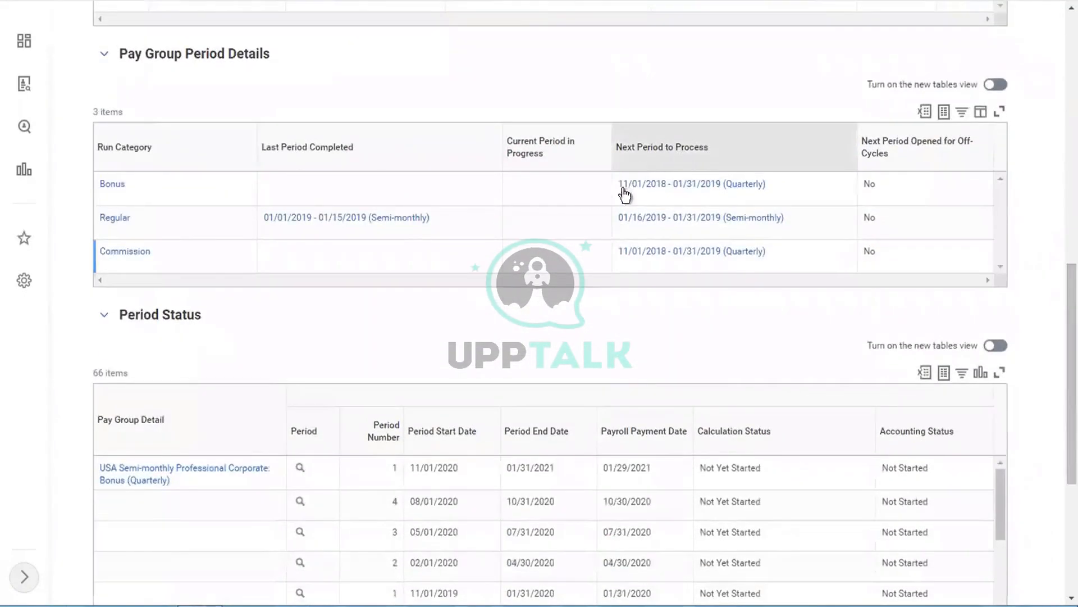
mouse_move(624, 223)
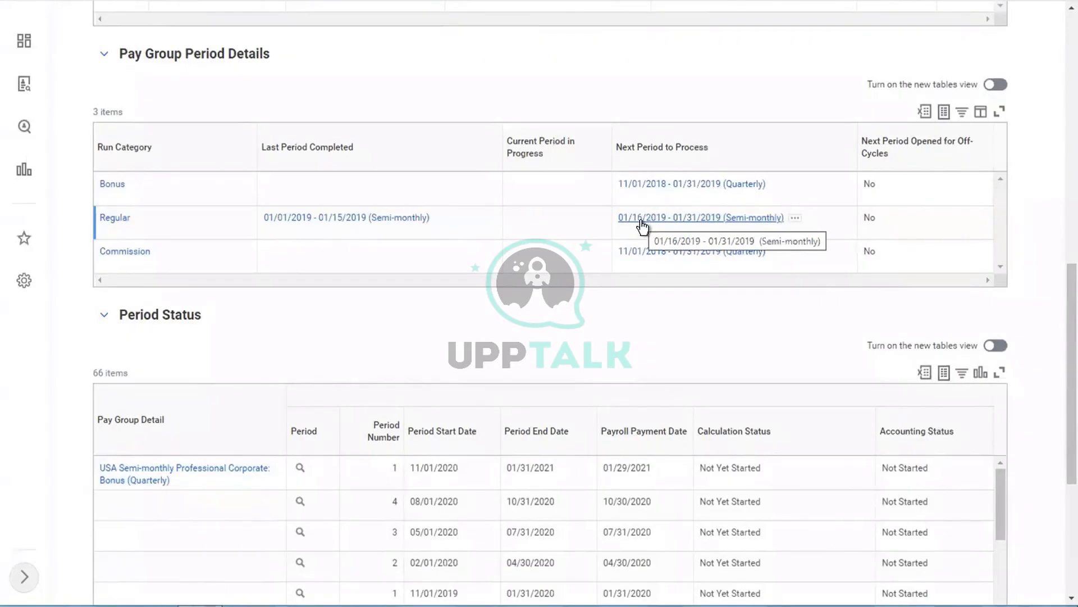
scroll(1057, 445, "down", 5)
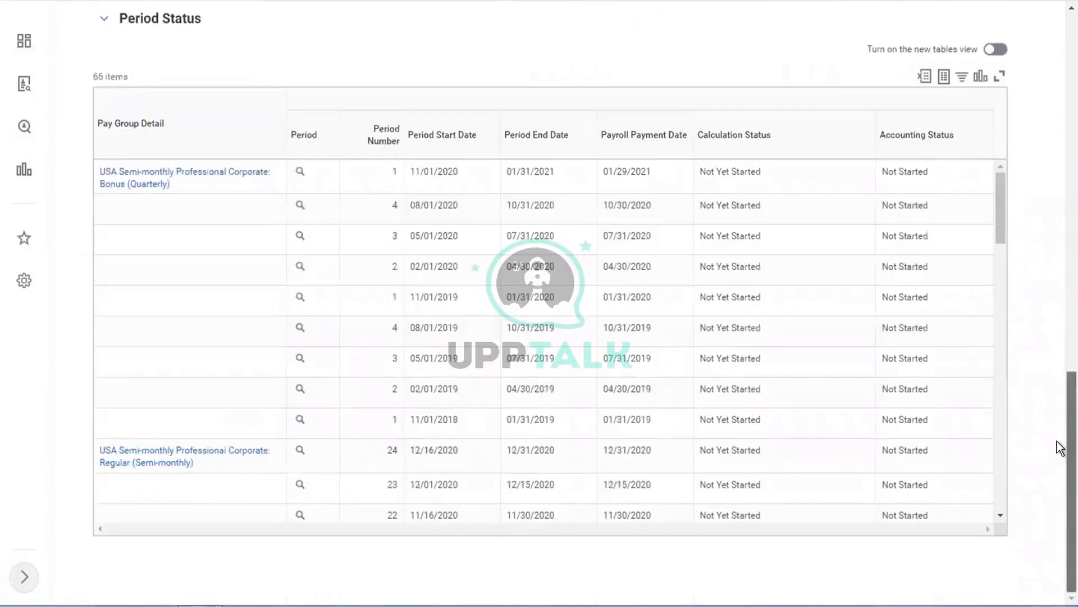
Return to the start of the pay group page and clear the previous search term
scroll(1059, 112, "up", 10)
scroll(1058, 93, "up", 5)
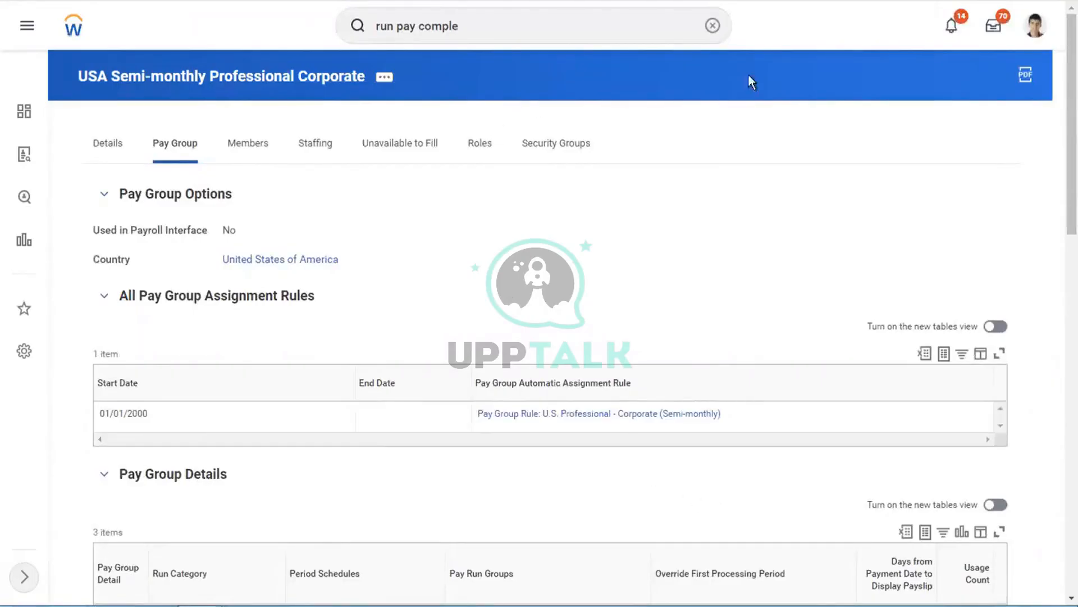
left_click(714, 25)
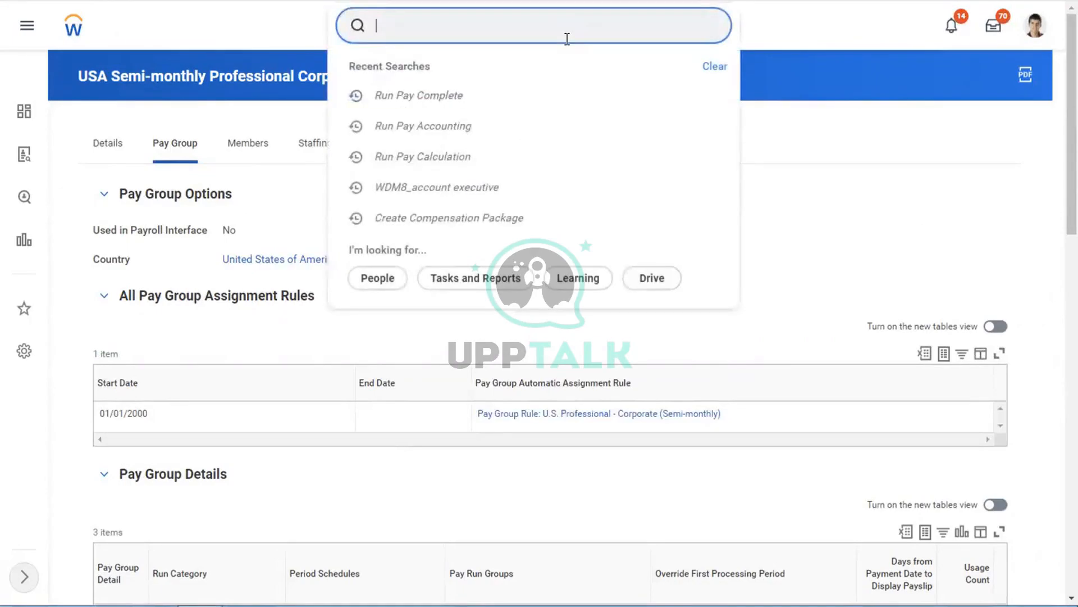
Switch to the Word notes and compare the Run pay complete line with the Cancel pay complete line
key("ctrl+Left")
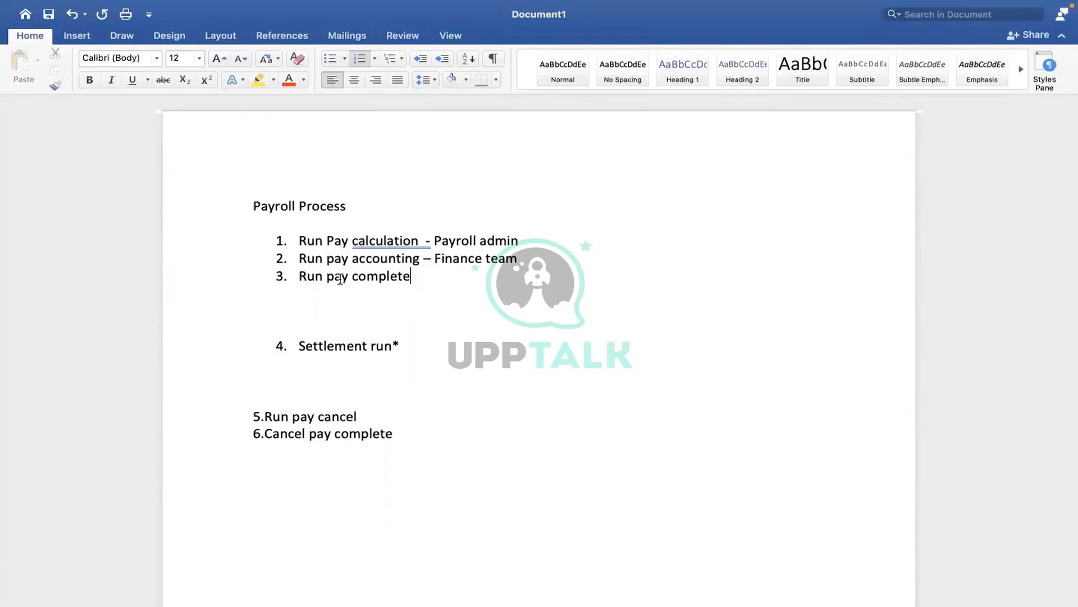
left_click_drag(419, 277, 310, 279)
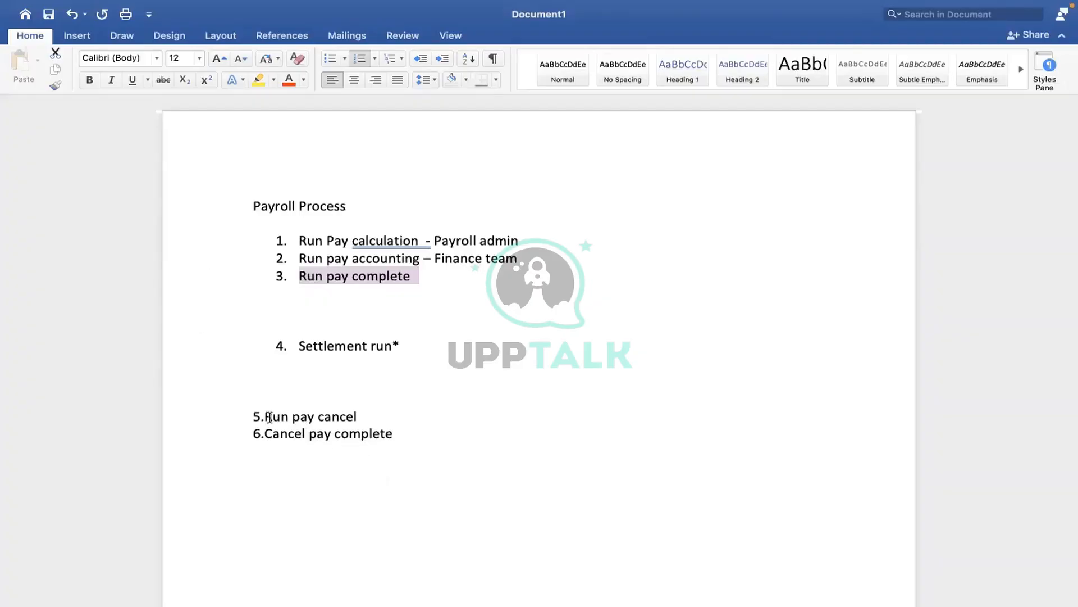
left_click_drag(407, 433, 268, 434)
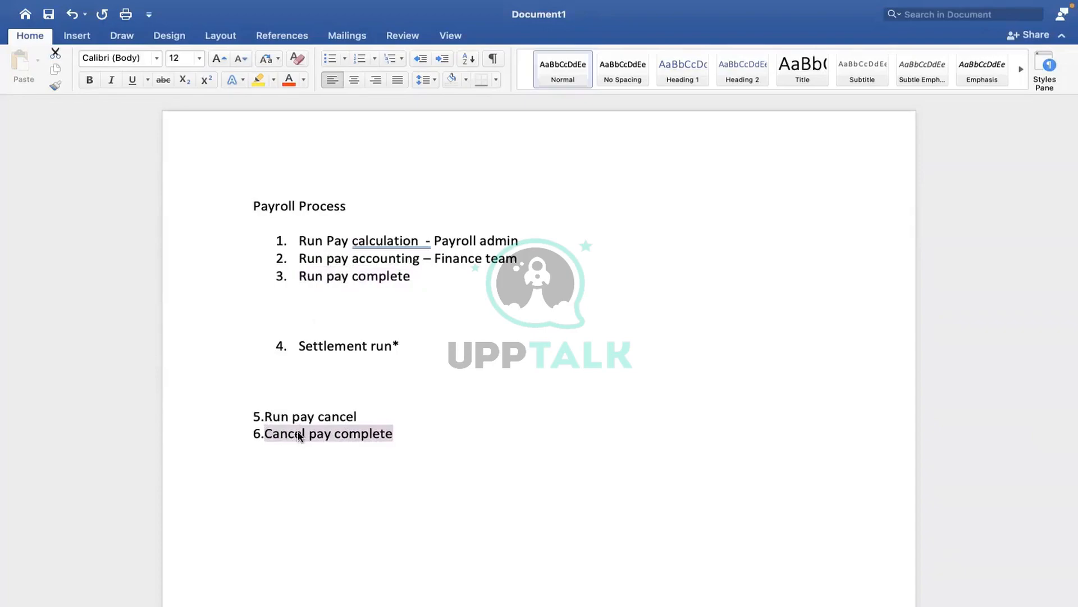
left_click(322, 289)
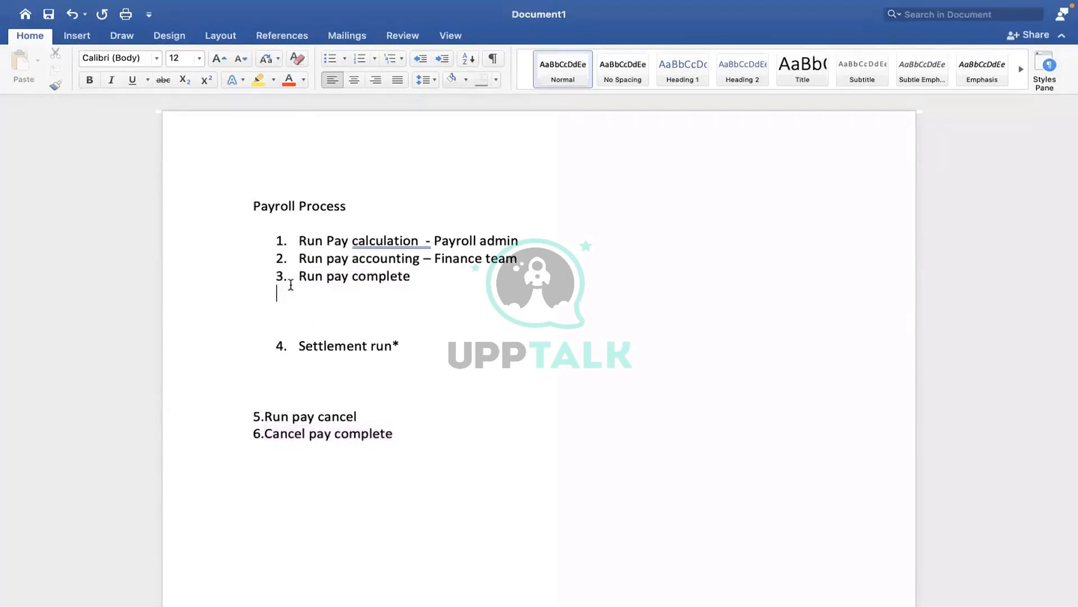
left_click_drag(298, 276, 399, 281)
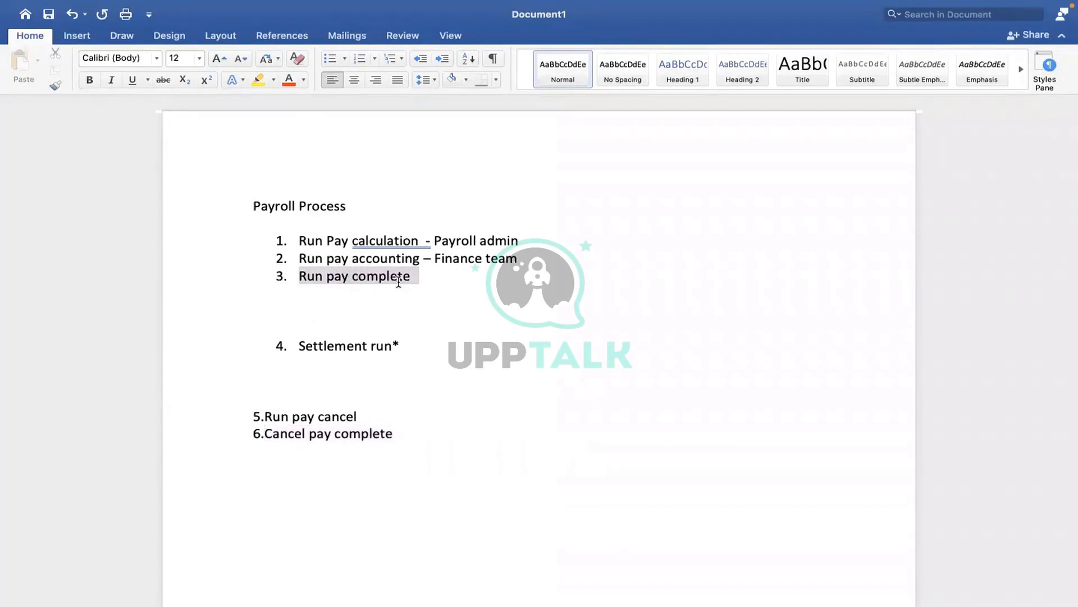
left_click(427, 286)
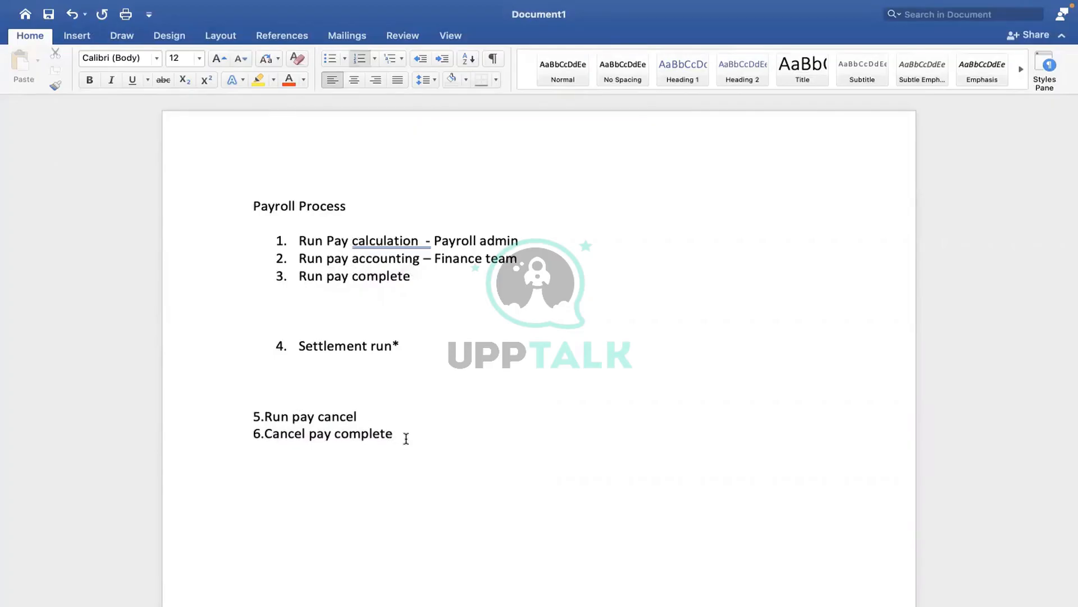
left_click_drag(408, 437, 264, 433)
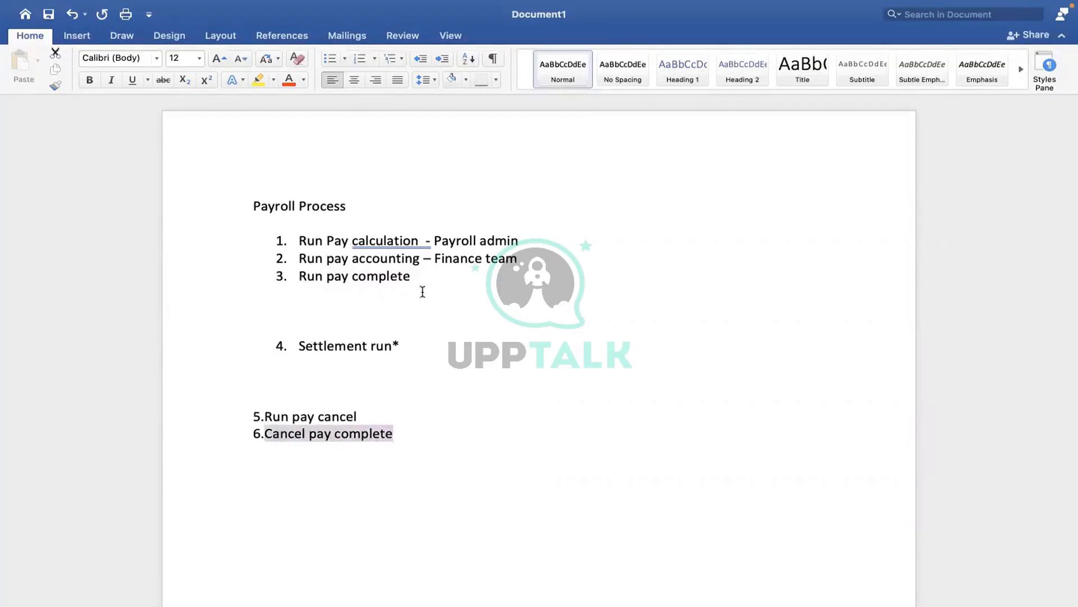
left_click(424, 292)
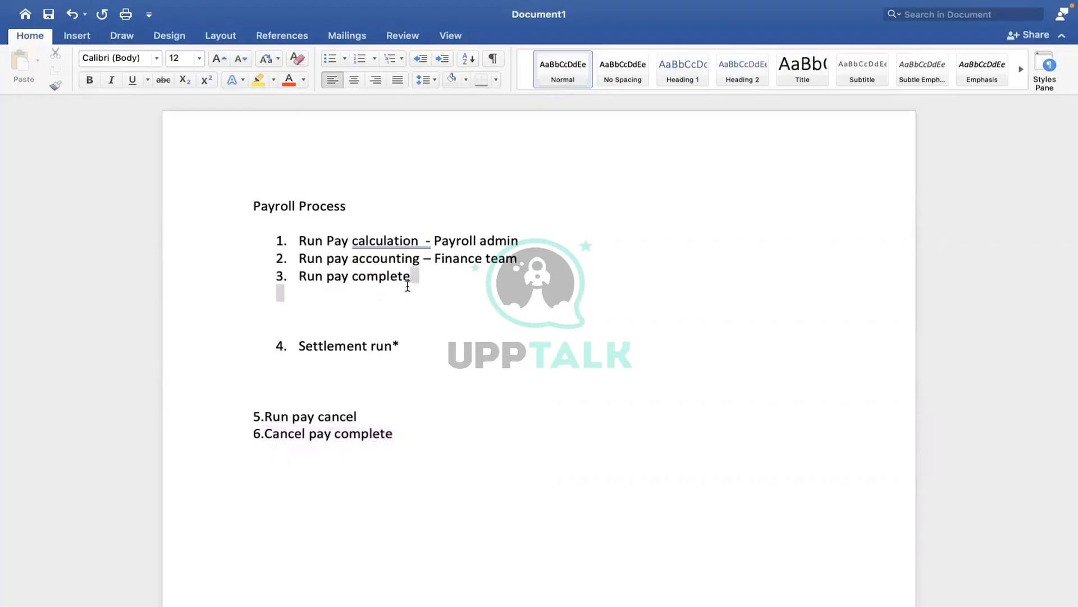
Highlight the pay calculation, pay accounting and pay complete lines in the Payroll Process list for review, and clear the selection
left_click_drag(410, 279, 299, 243)
left_click(286, 227)
left_click_drag(414, 274, 310, 231)
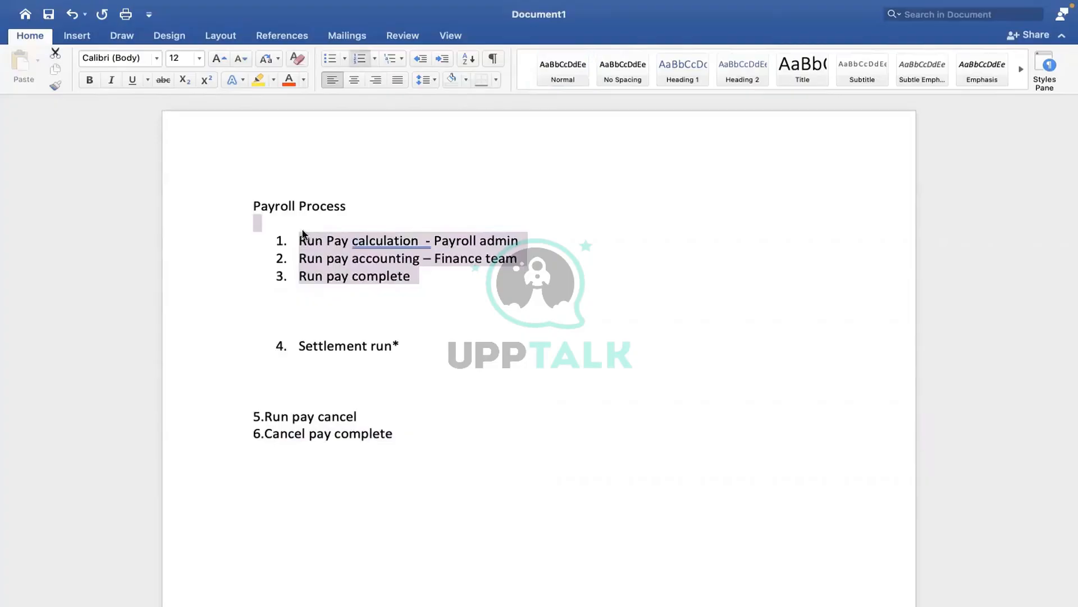
left_click(303, 232)
left_click_drag(337, 231, 374, 287)
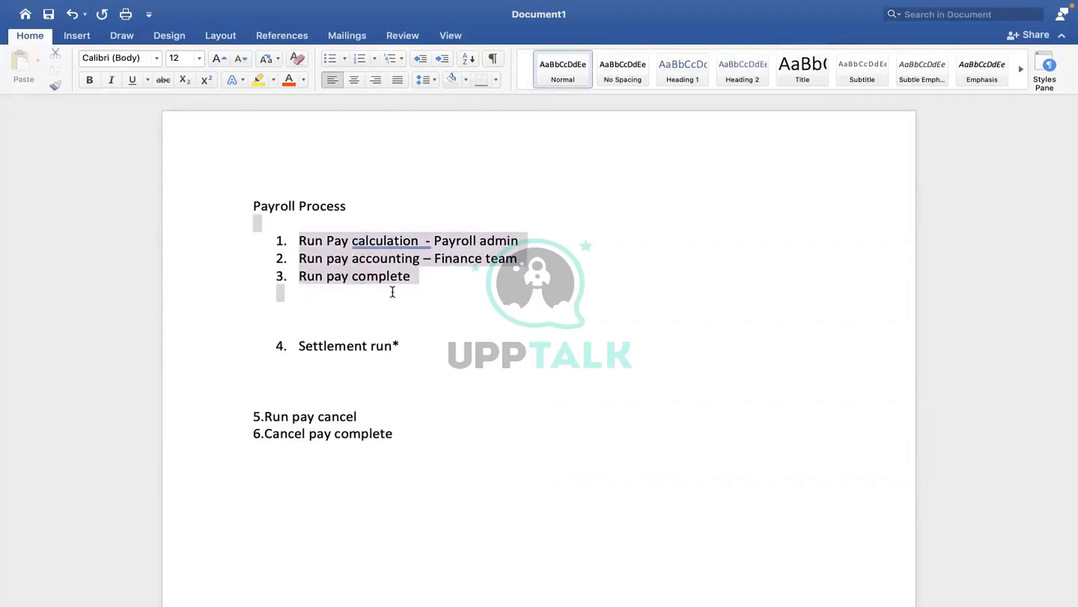
left_click(472, 420)
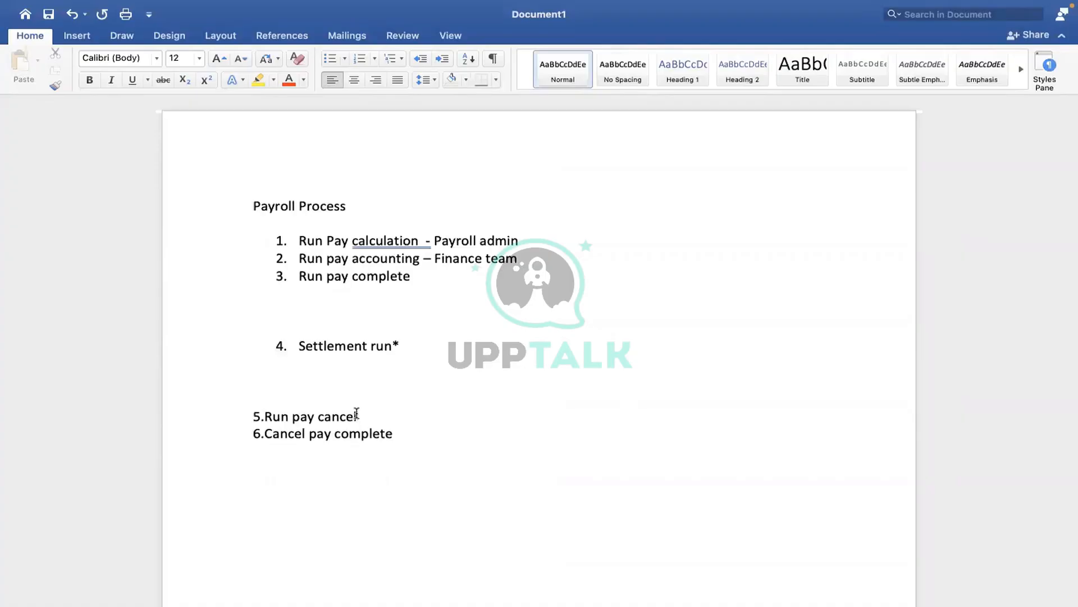
key("XF86AudioRaiseVolume")
key("XF86AudioRaiseVolume")
key("XF86AudioLowerVolume")
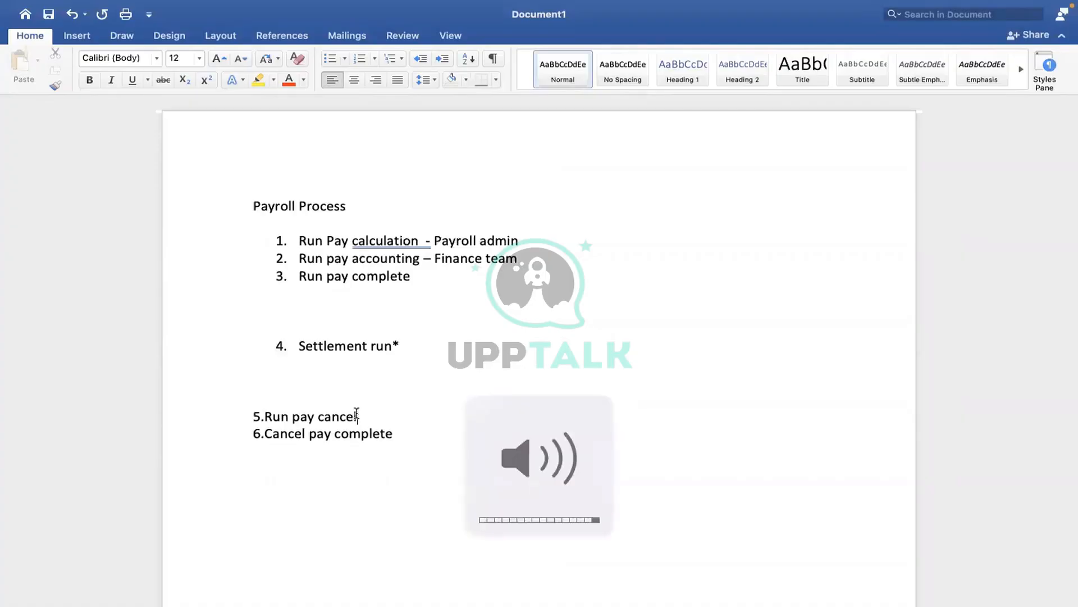
Review the Cancel pay complete line together with the Run pay complete line in the notes
left_click(392, 434)
left_click_drag(403, 437, 314, 436)
left_click_drag(414, 271, 300, 275)
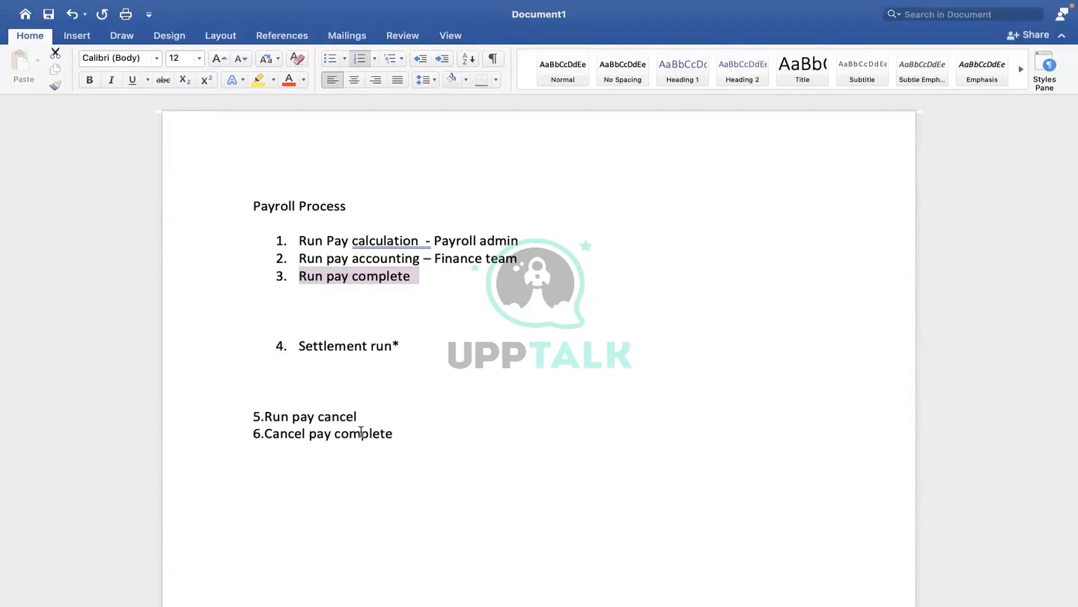
left_click_drag(394, 434, 272, 434)
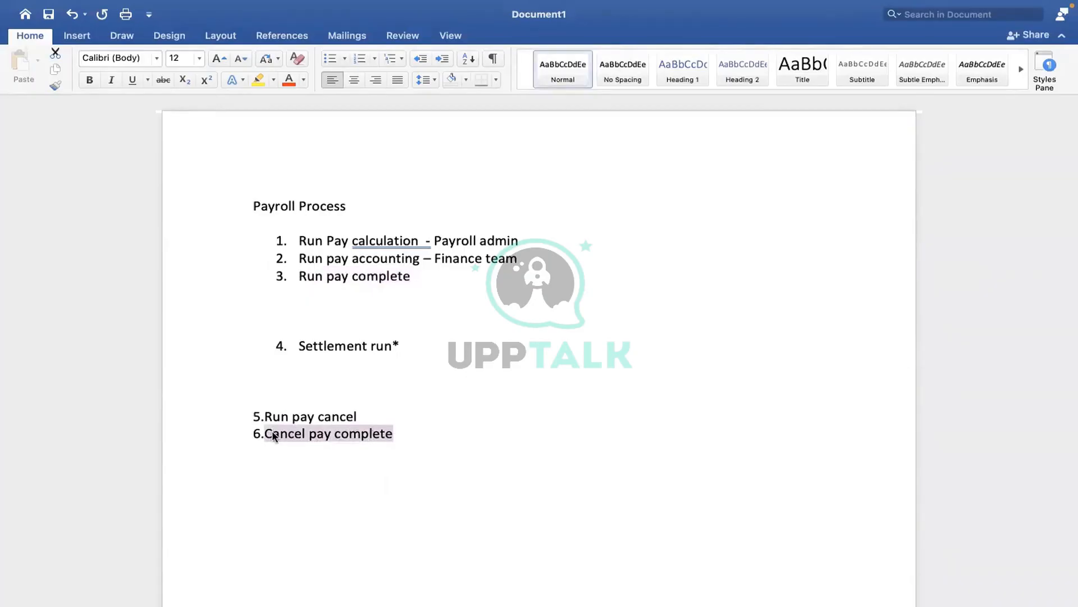
left_click(347, 369)
Switch to Workday, search for "cancel pay" and open the Cancel Pay Complete task
key("ctrl+Right")
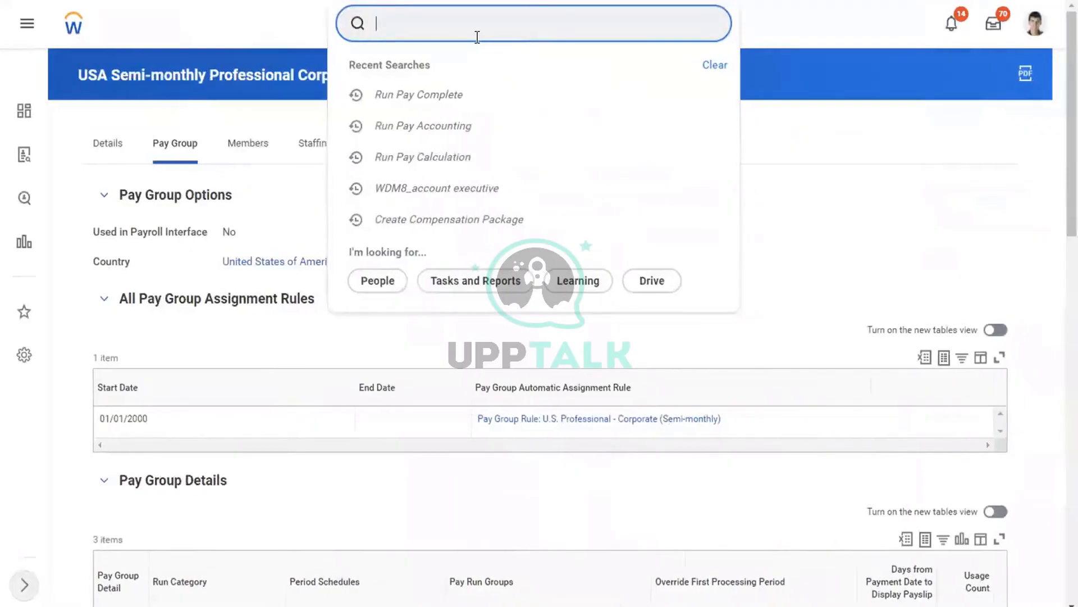
type("cance")
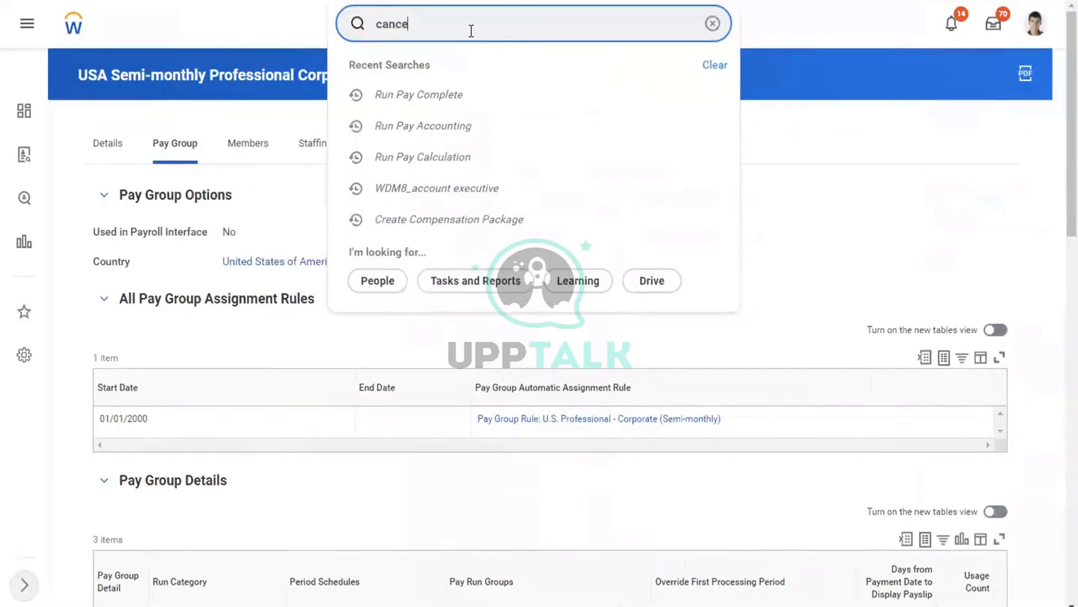
type("l pay")
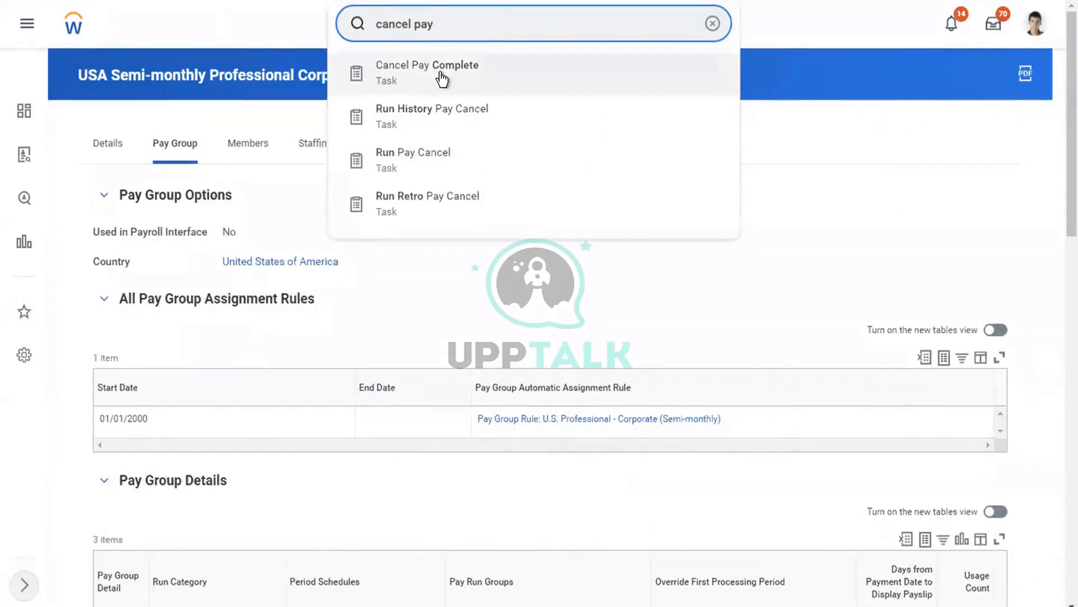
left_click(441, 73)
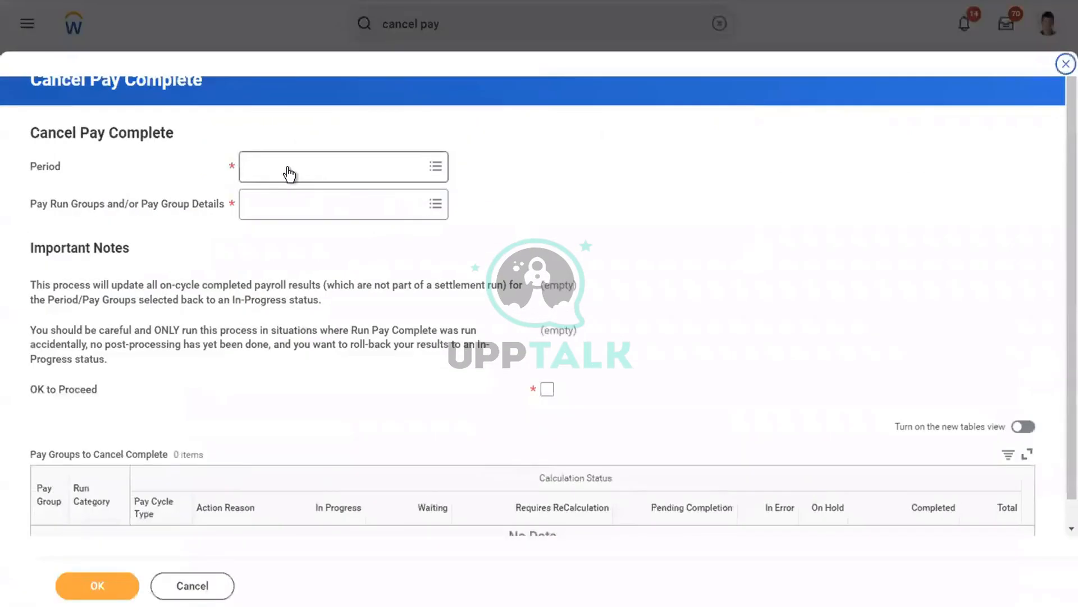
Set the period to cancel complete to 01/01/2019 - 01/15/2019 (Semi-monthly)
left_click(288, 167)
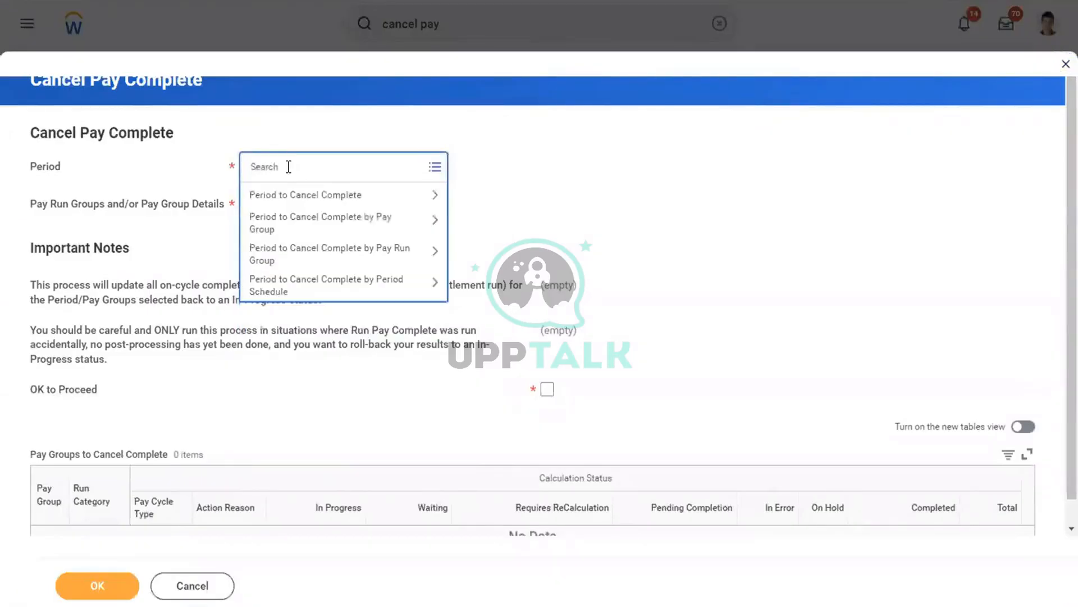
left_click(317, 196)
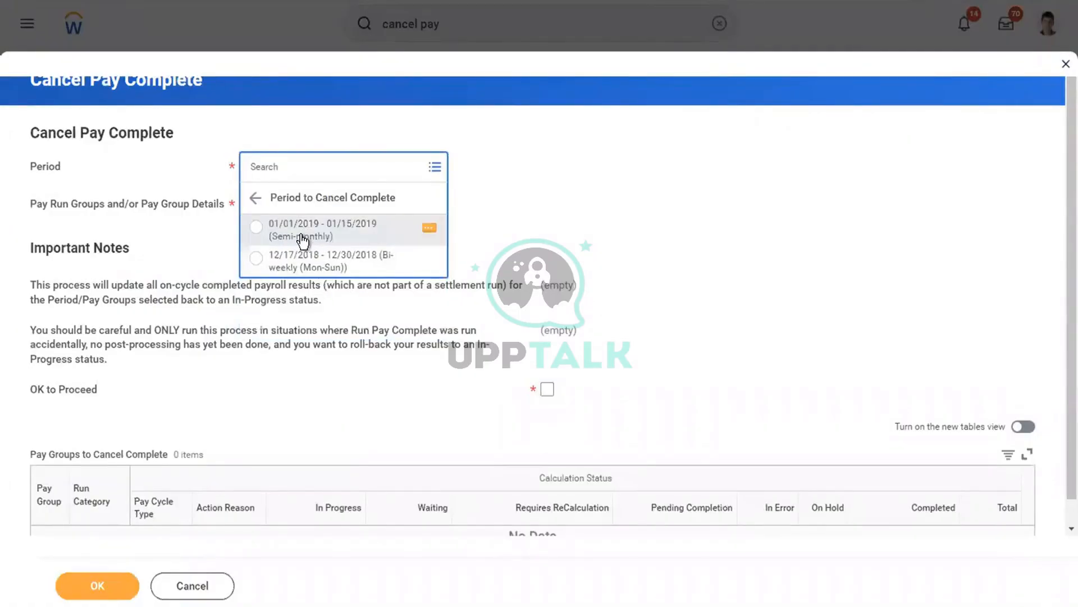
left_click(269, 226)
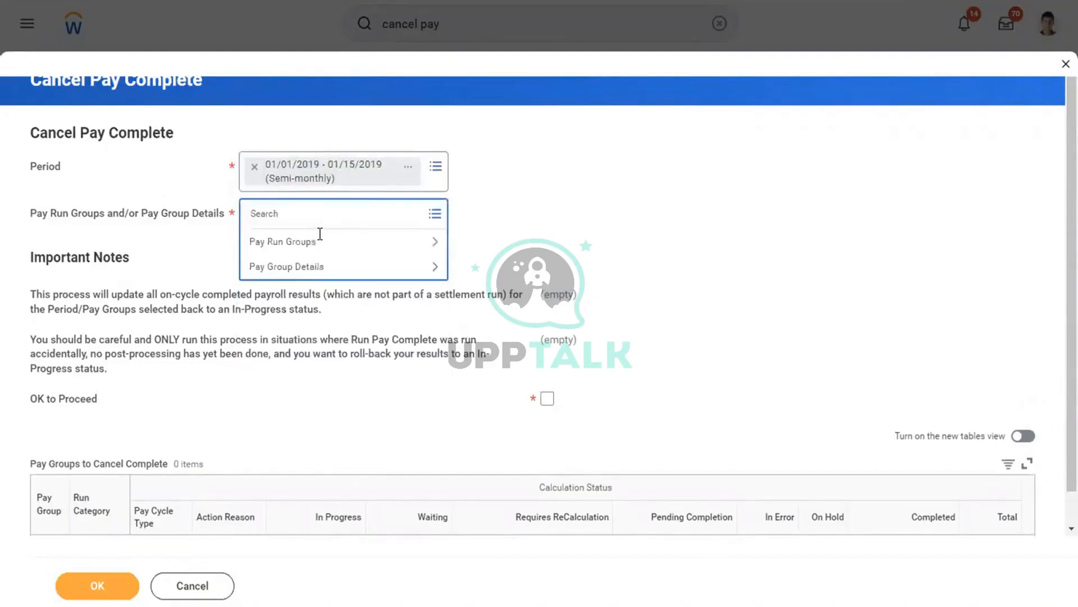
Select the pay group detail USA Semi-monthly Professional Corporate: Regular (Semi-monthly) and read the Important Notes
left_click(284, 268)
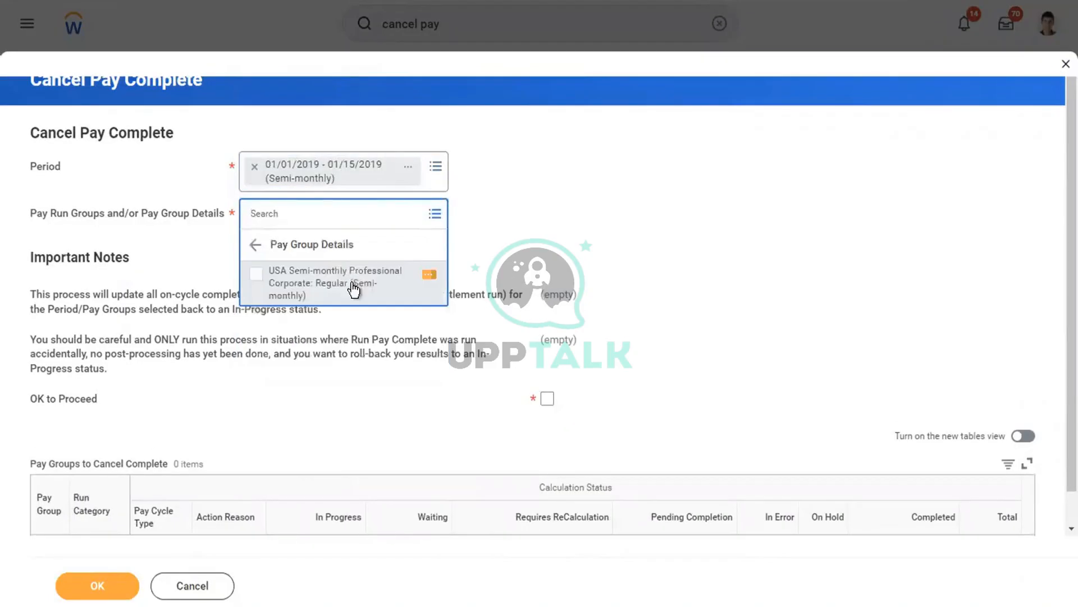
left_click(316, 288)
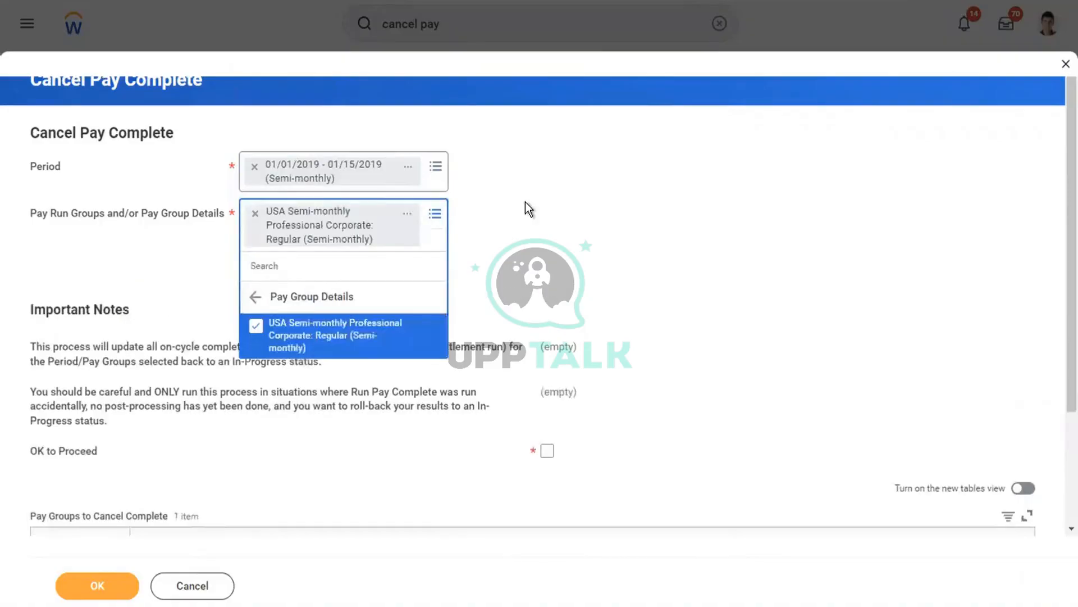
left_click(525, 201)
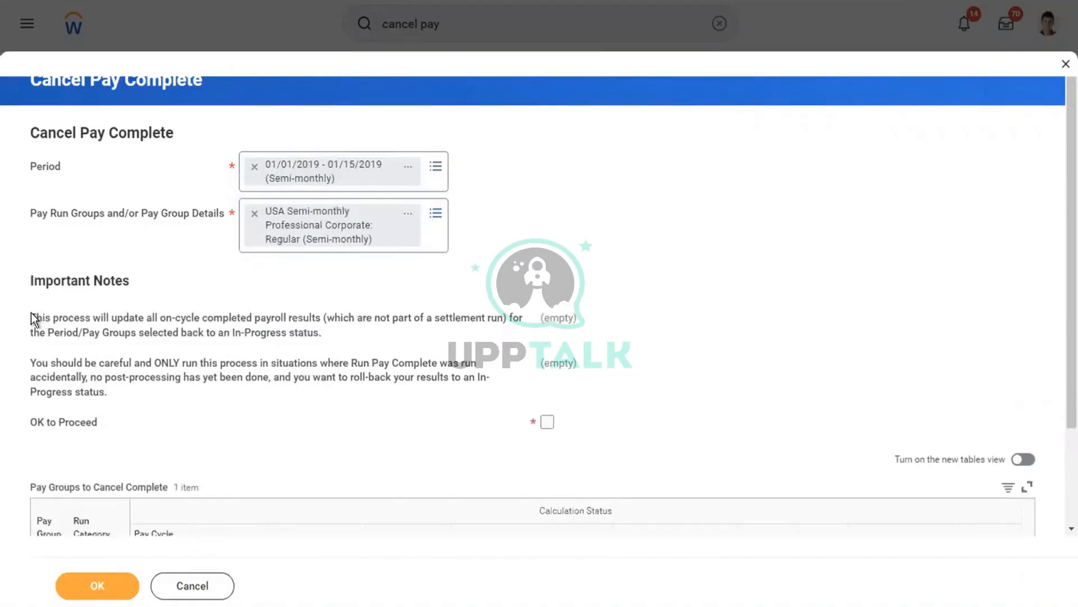
left_click_drag(32, 312, 99, 415)
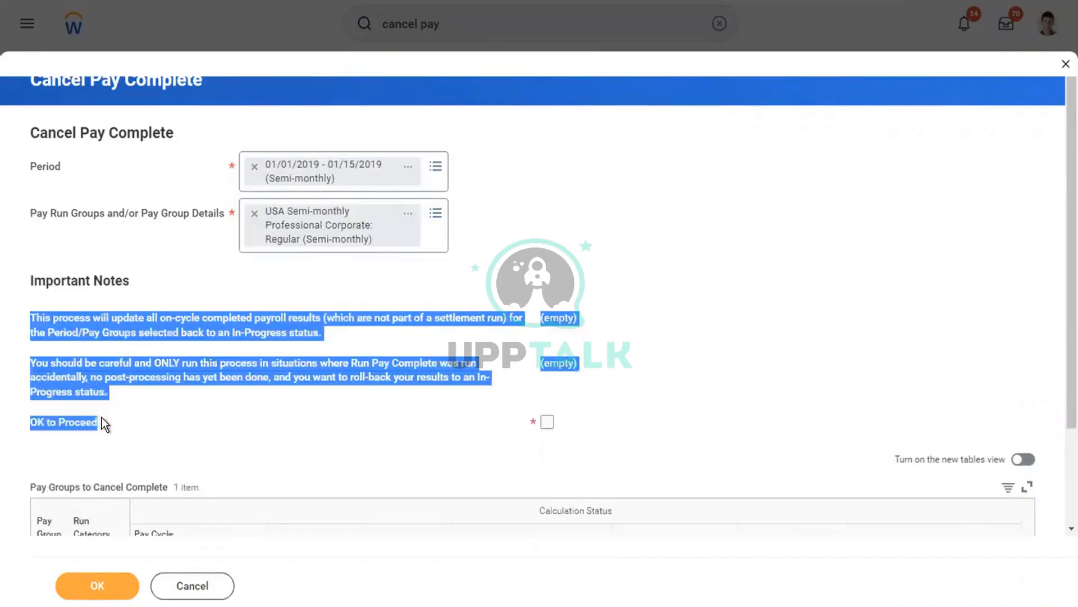
left_click(773, 248)
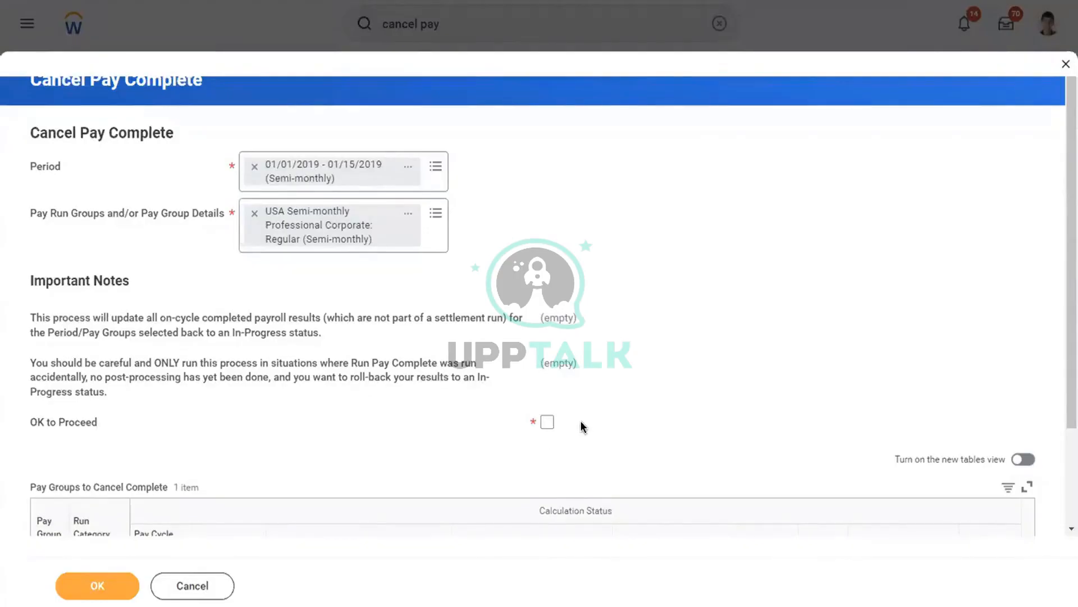
Switch to the Word notes and review the first three steps of the Payroll Process list
key("ctrl+Left")
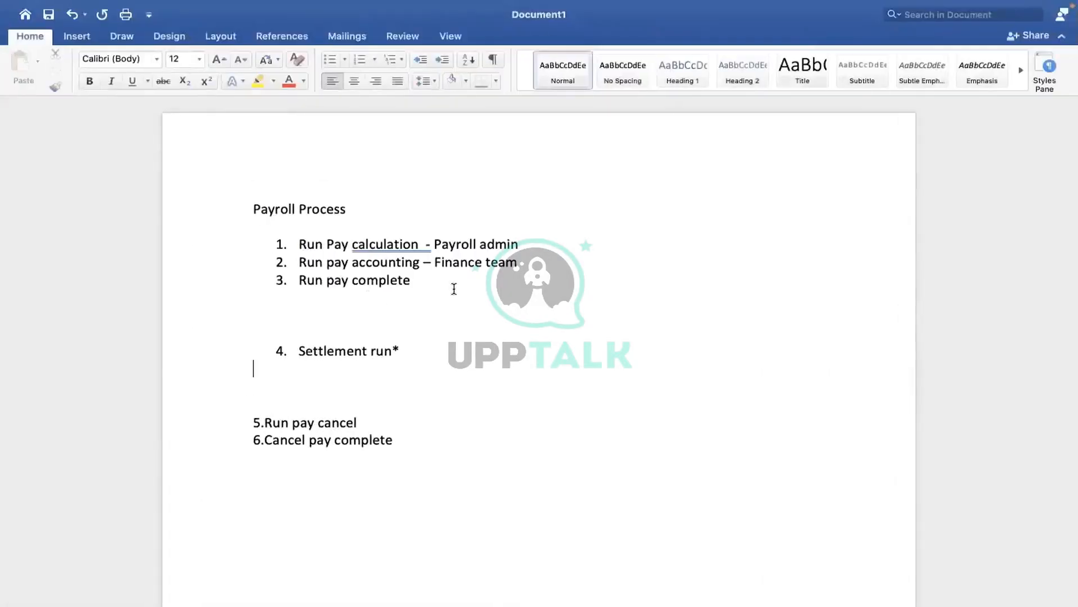
left_click(452, 290)
left_click_drag(301, 239, 417, 285)
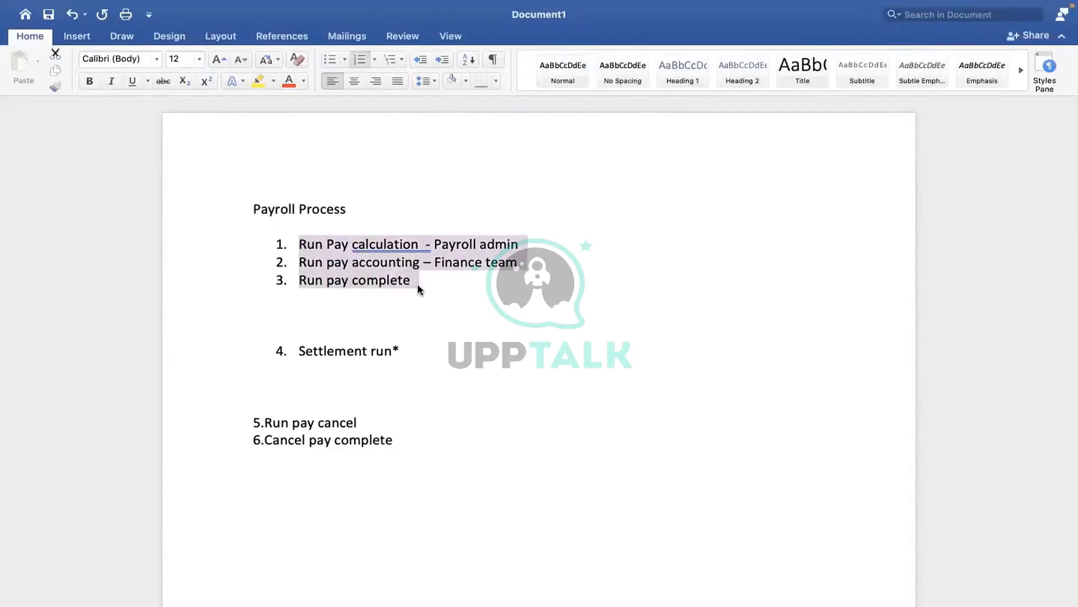
left_click(417, 284)
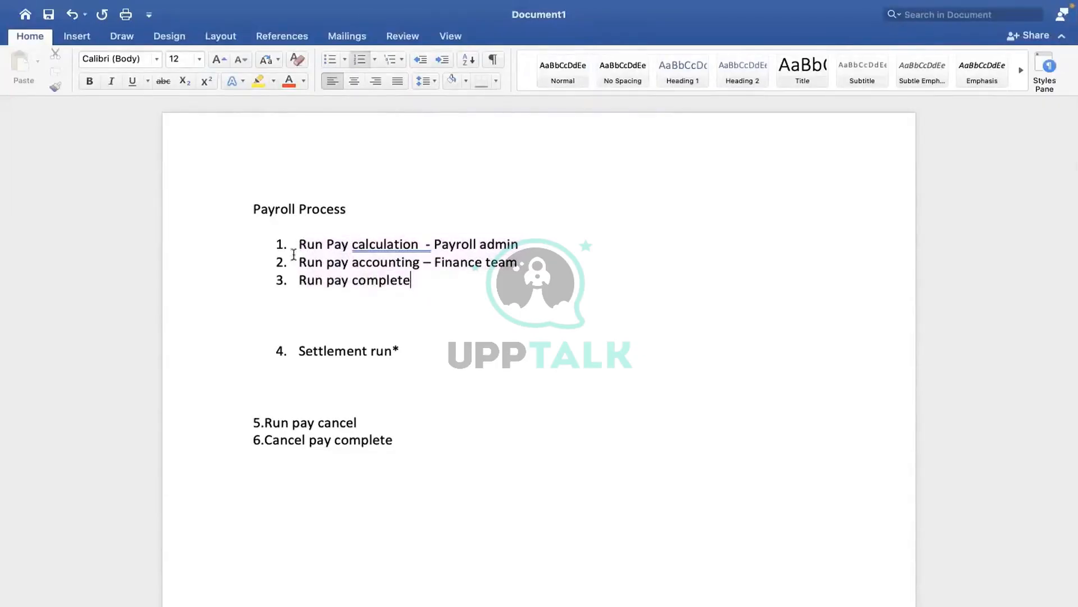
left_click(499, 294)
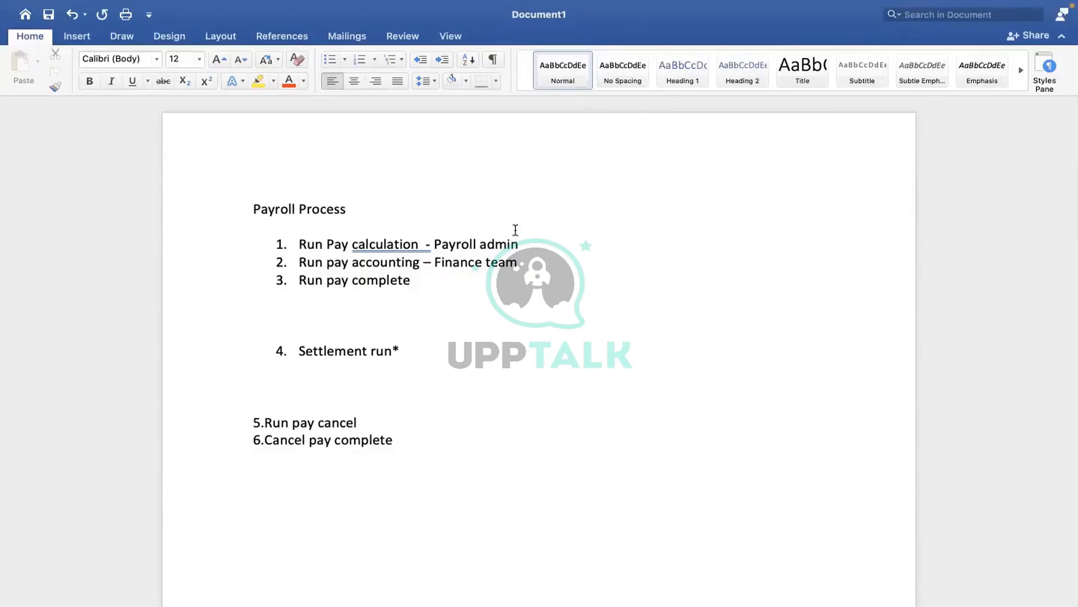
Highlight the Run Pay calculation - Payroll admin line in the Payroll Process list for review
left_click_drag(519, 244, 309, 247)
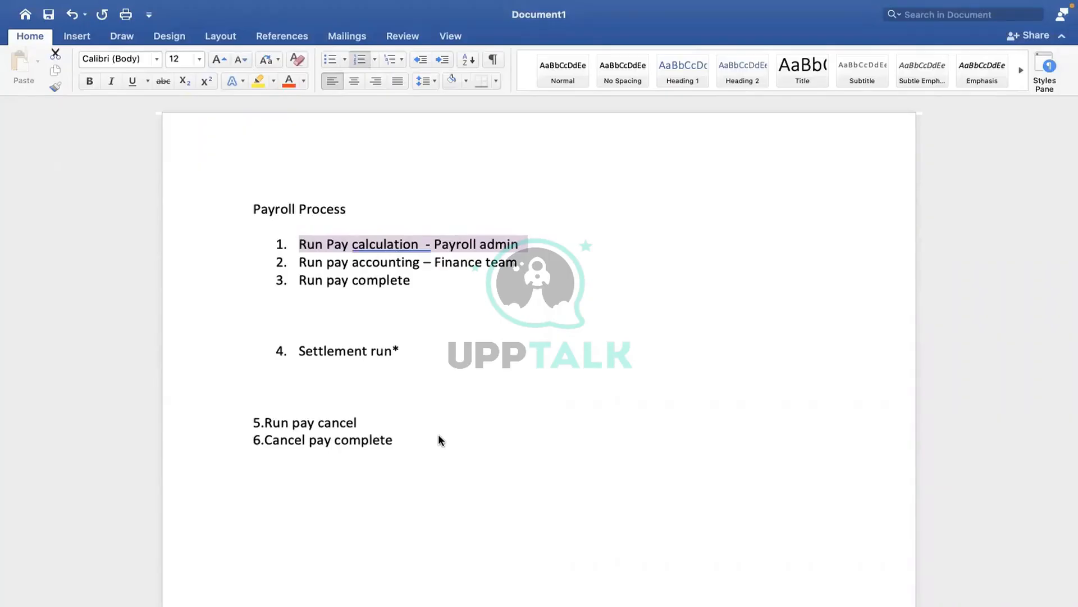
left_click(548, 314)
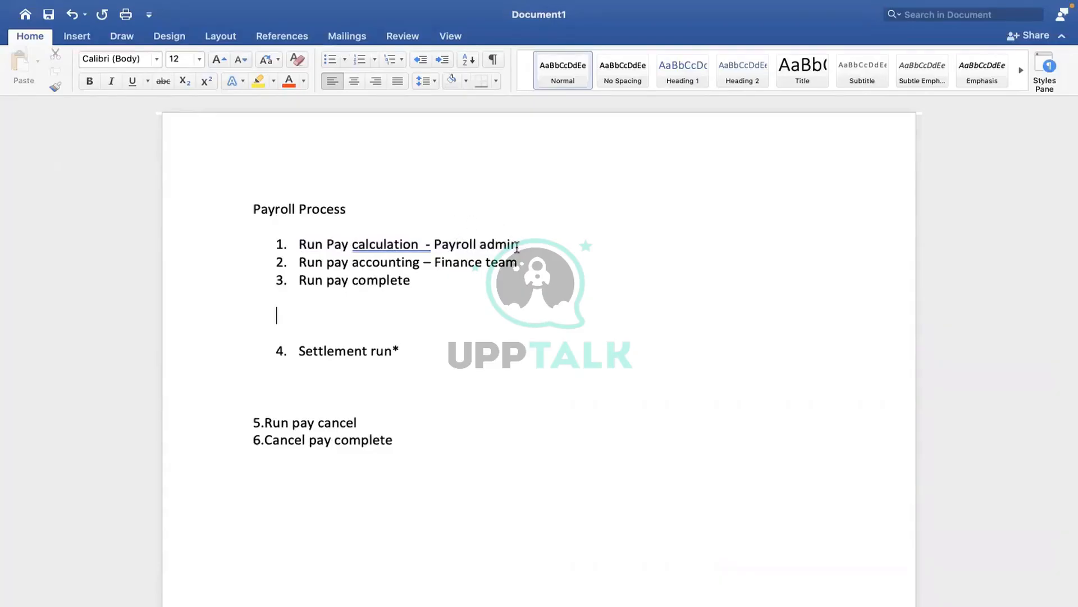
left_click_drag(525, 244, 319, 245)
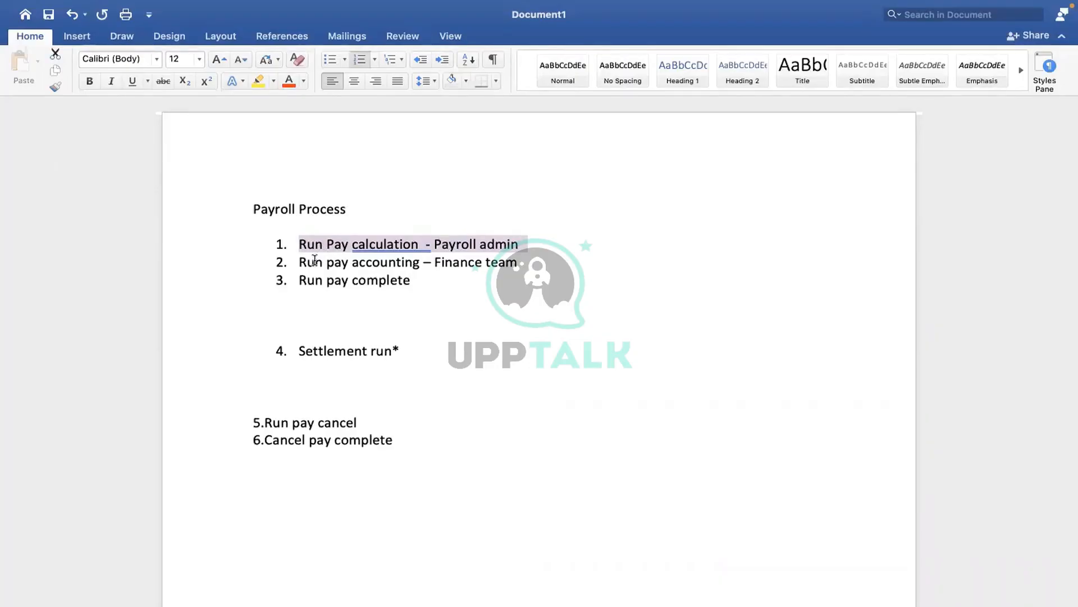
Highlight the Run pay accounting and Run pay complete lines in turn to review their order in the Payroll Process list
left_click_drag(301, 264, 416, 267)
left_click(342, 264)
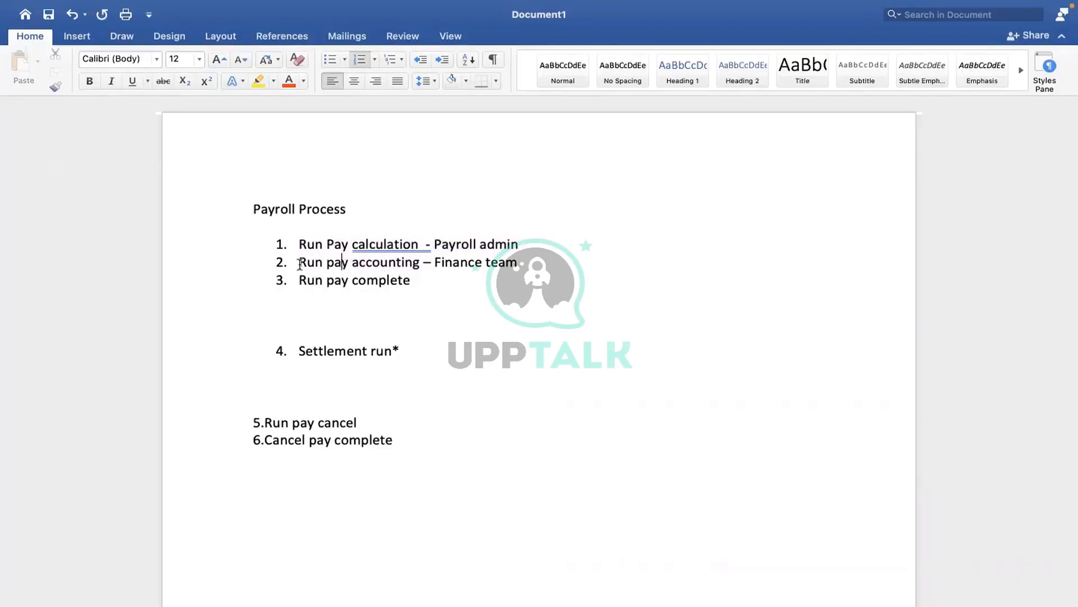
left_click_drag(421, 280, 315, 281)
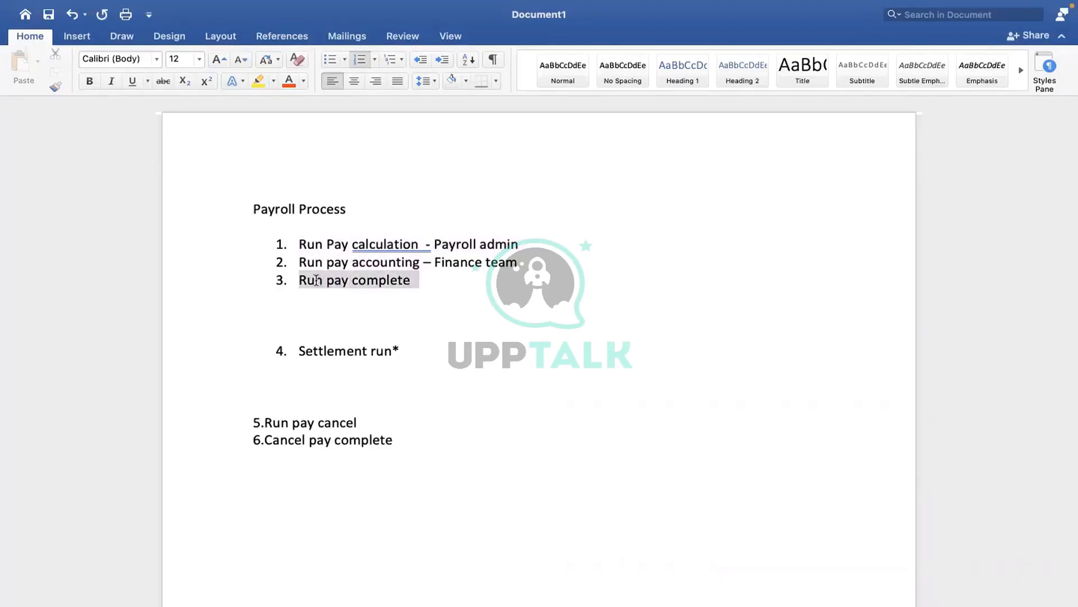
left_click(517, 279)
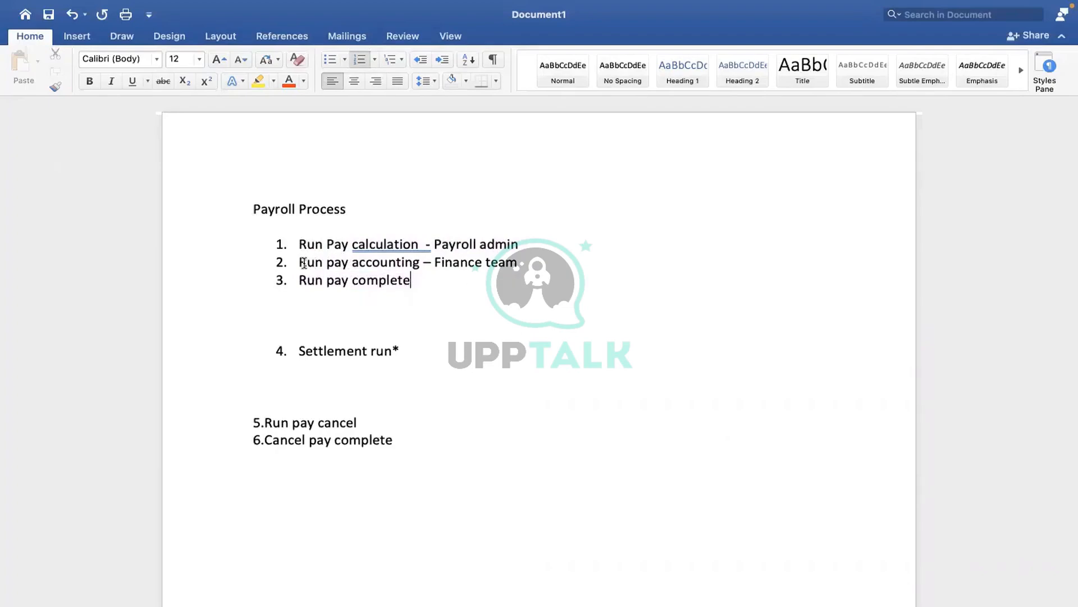
Review the full Run pay accounting – Finance team line against Run pay complete, and switch back to the Cancel Pay Complete form in Workday
left_click_drag(303, 263, 509, 265)
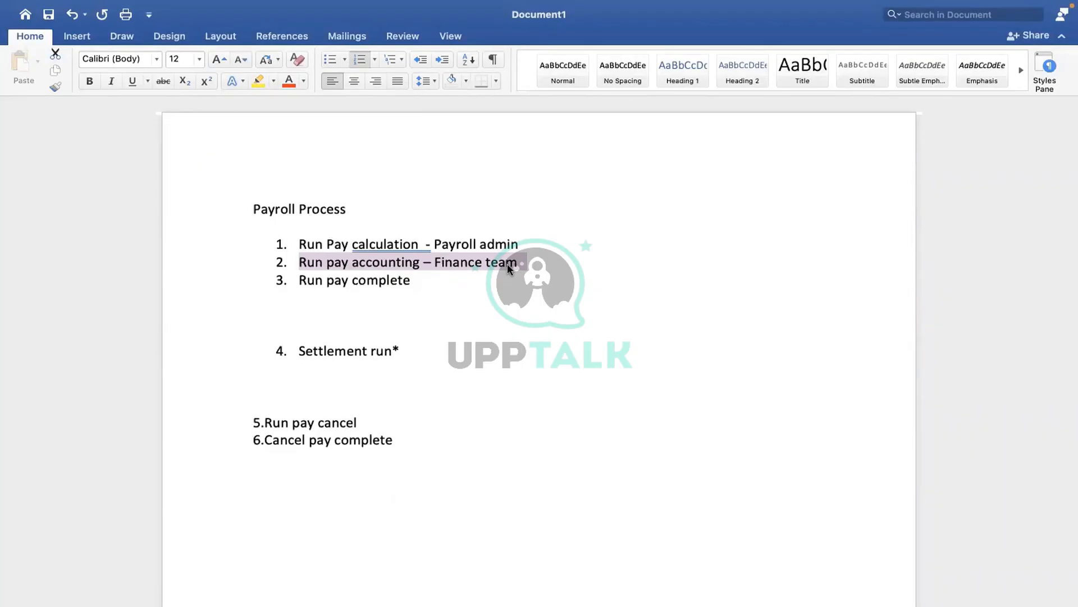
left_click(421, 280)
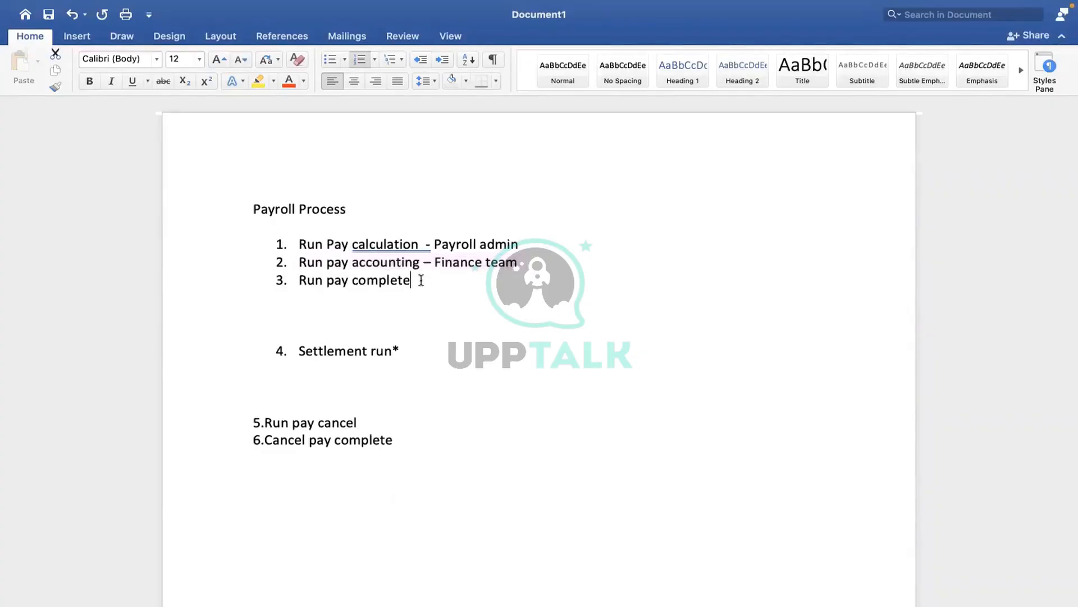
left_click_drag(420, 280, 299, 282)
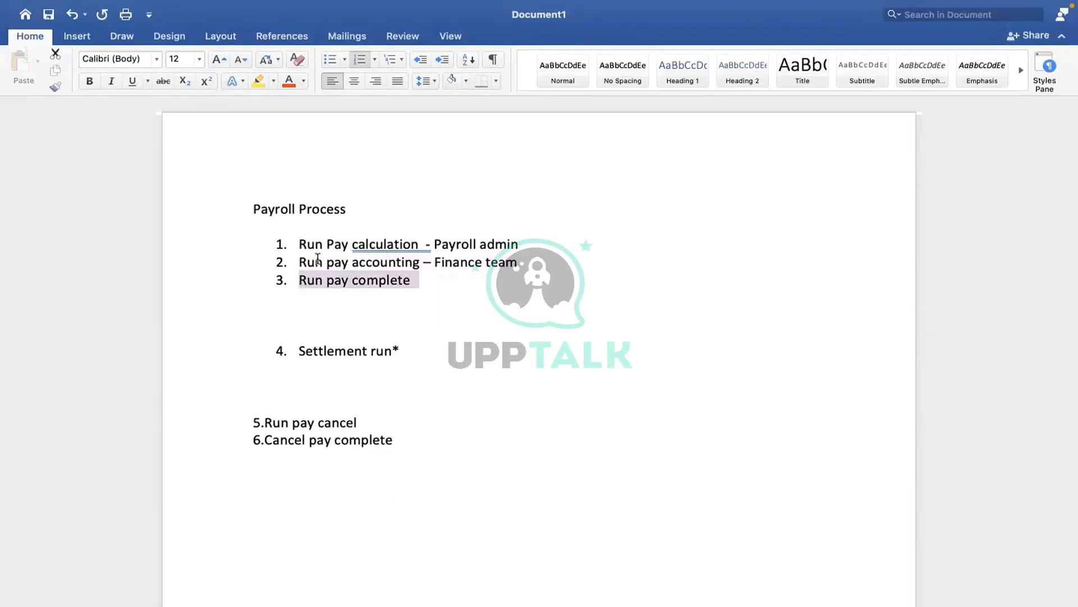
left_click_drag(300, 261, 583, 263)
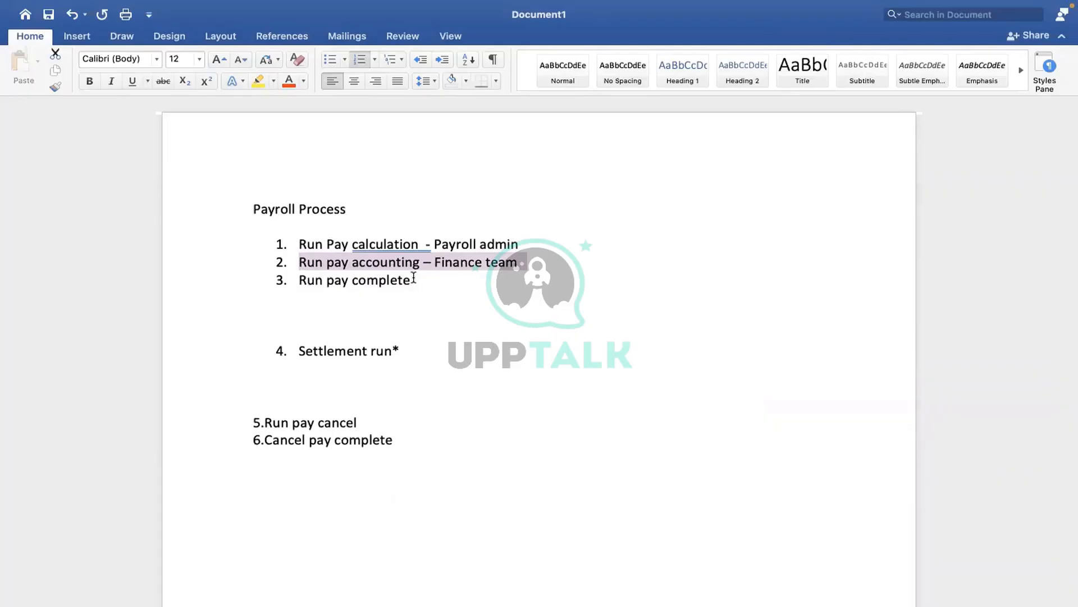
key("ctrl+Right")
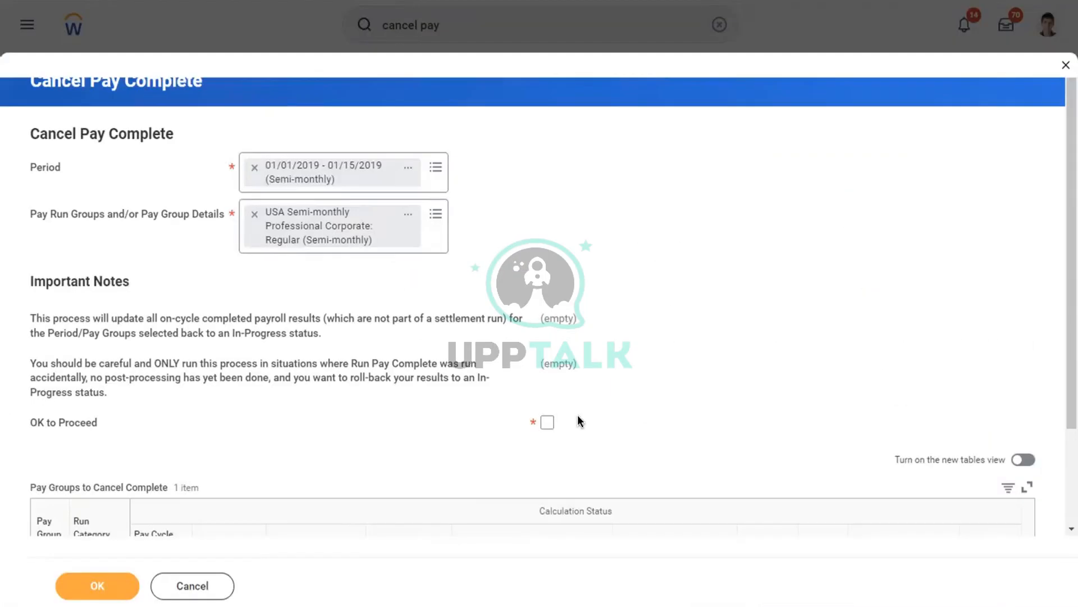